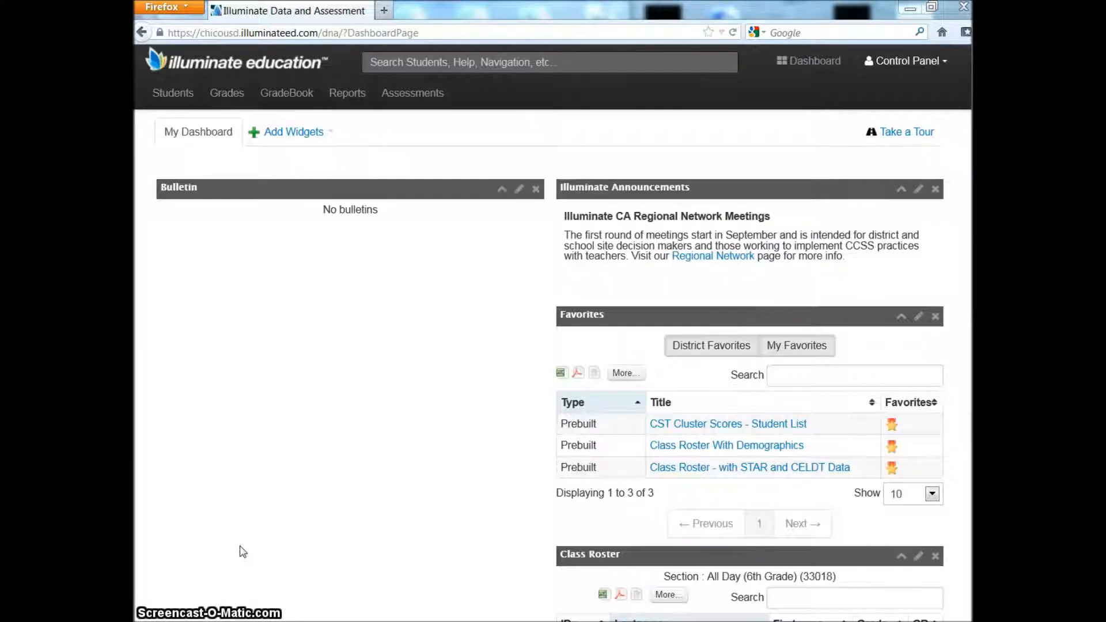
{"action": "left_click", "coordinate": [241, 546]}
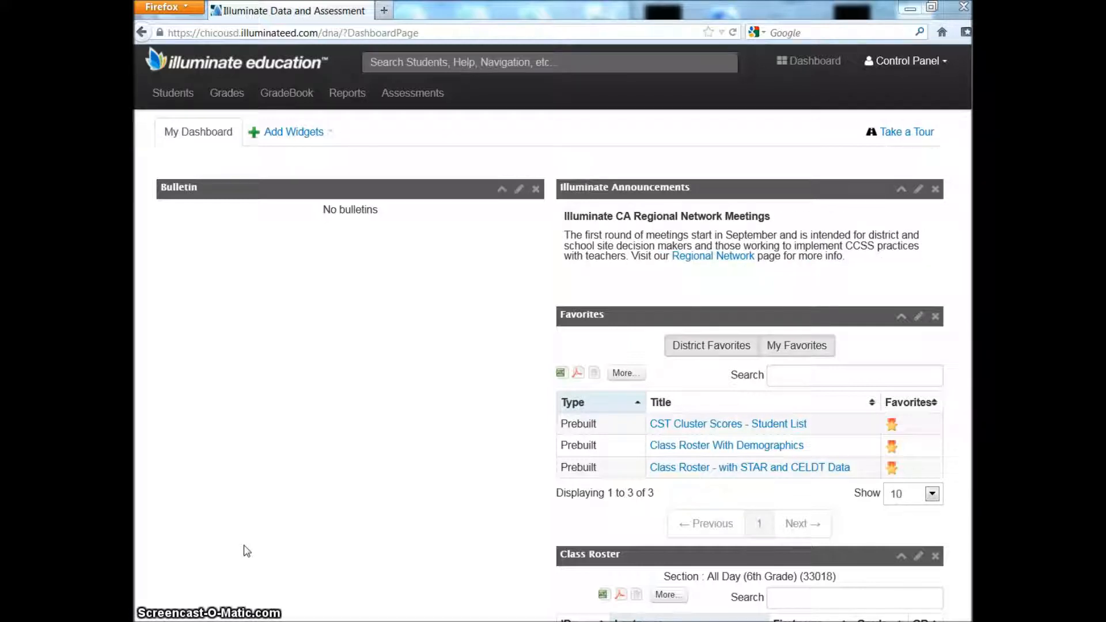
{"action": "left_click", "coordinate": [245, 546]}
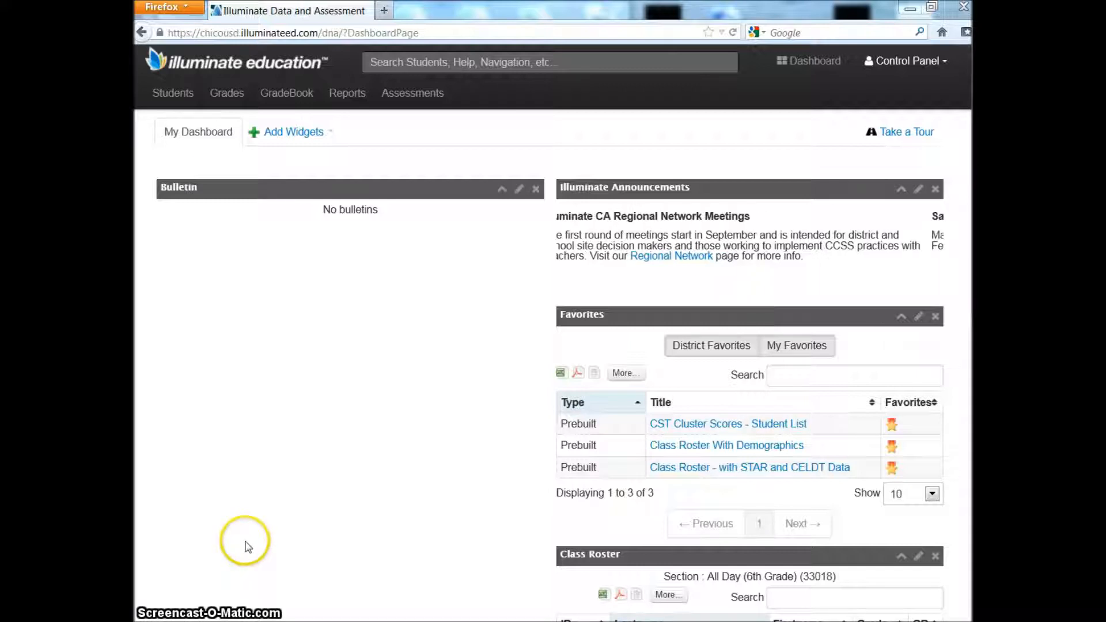
Open the report card entry page for grades
{"action": "left_click", "coordinate": [229, 95]}
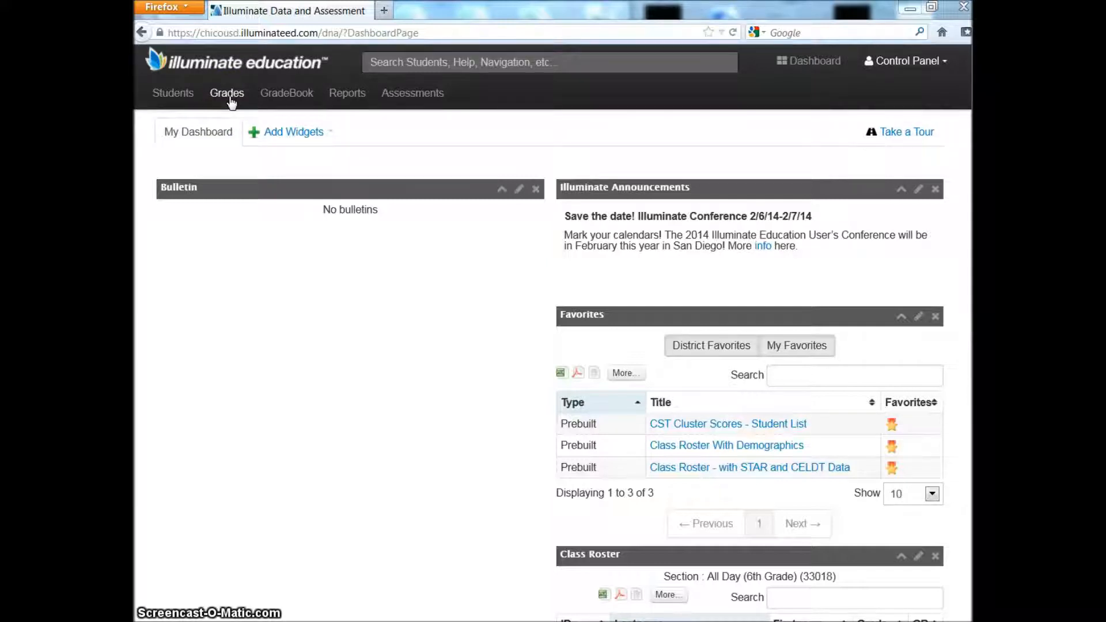
{"action": "left_click", "coordinate": [230, 95]}
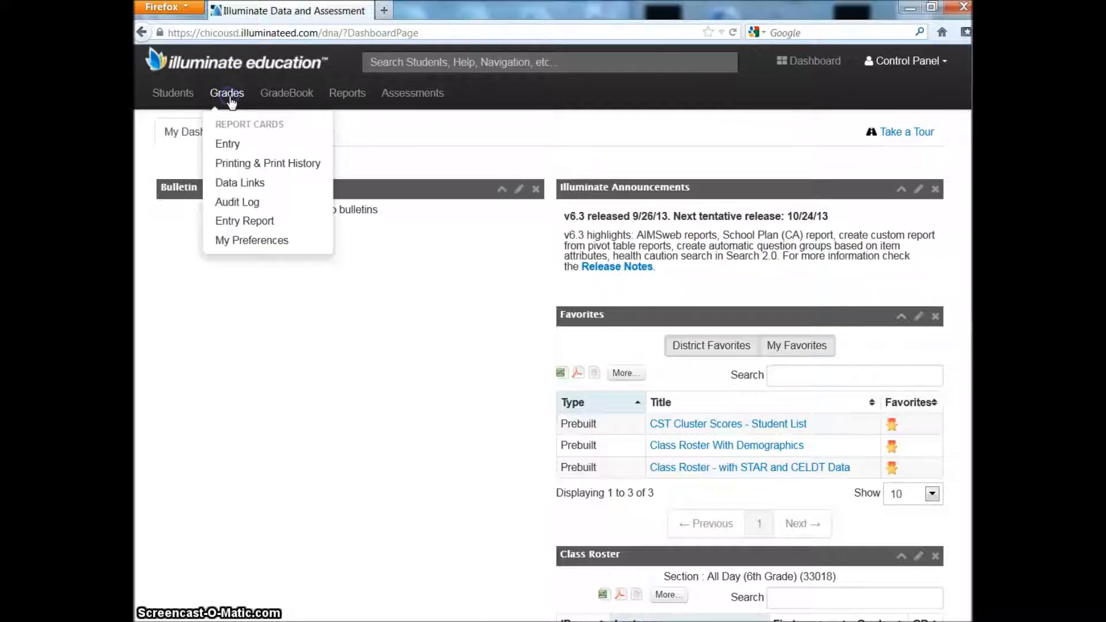
{"action": "left_click", "coordinate": [233, 147]}
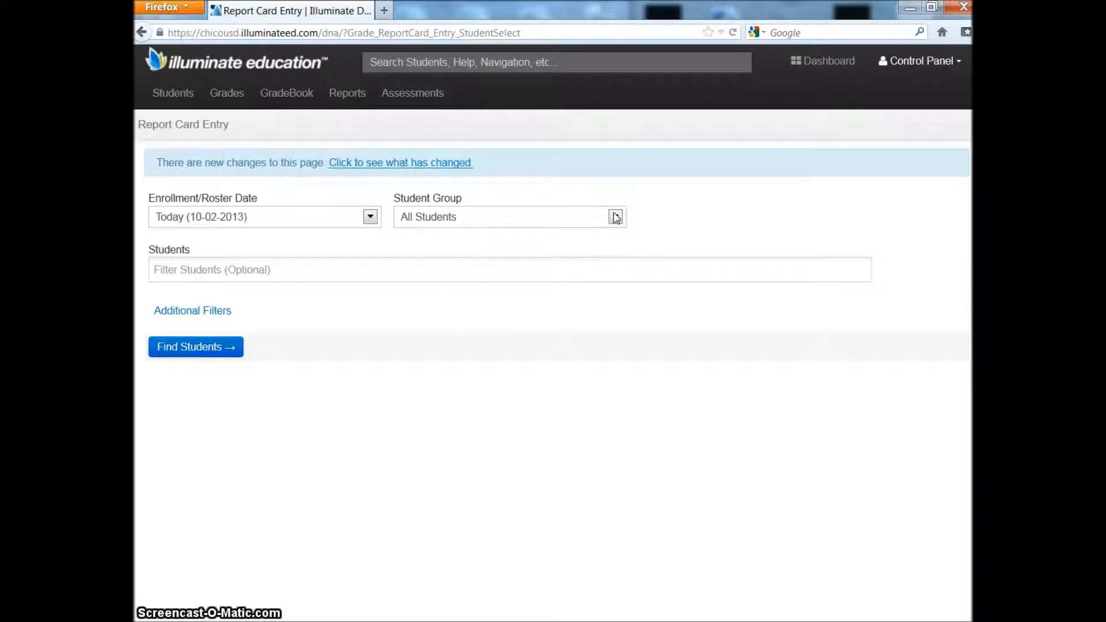
Find students using the All Students group and load the Gr 06 Trimester 1 report card for grading period Trimester 1
{"action": "left_click", "coordinate": [616, 218]}
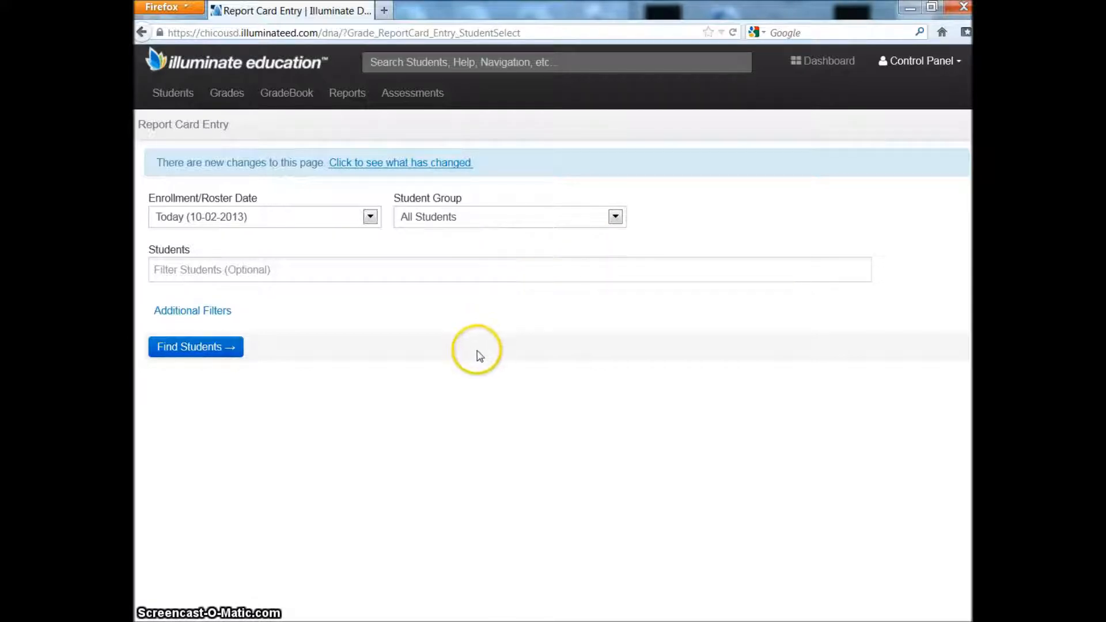
{"action": "left_click", "coordinate": [217, 355]}
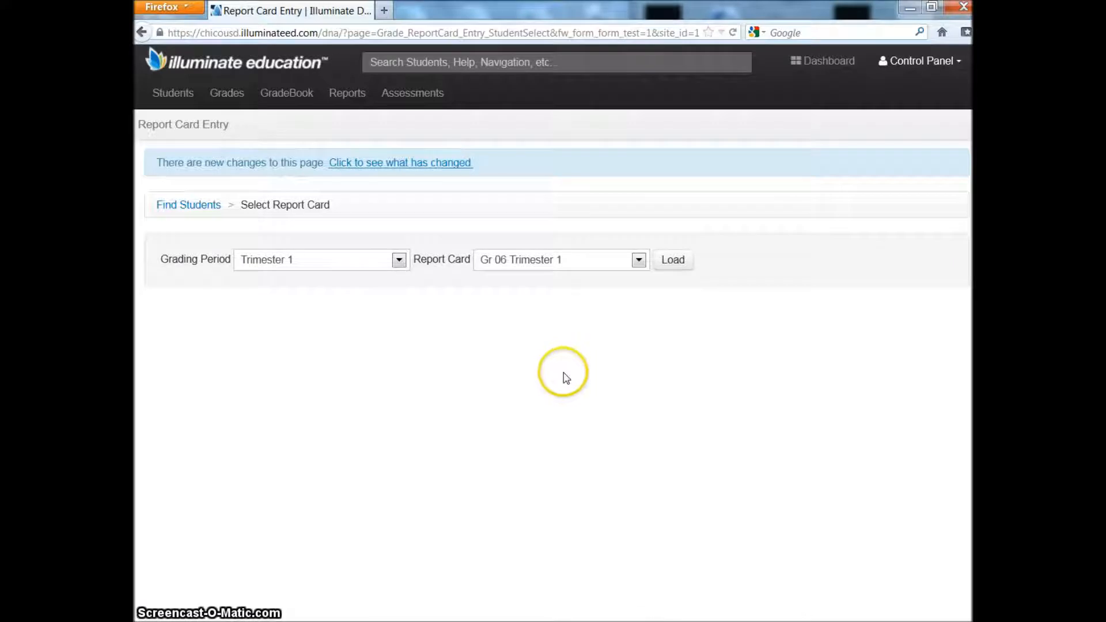
{"action": "left_click", "coordinate": [680, 266]}
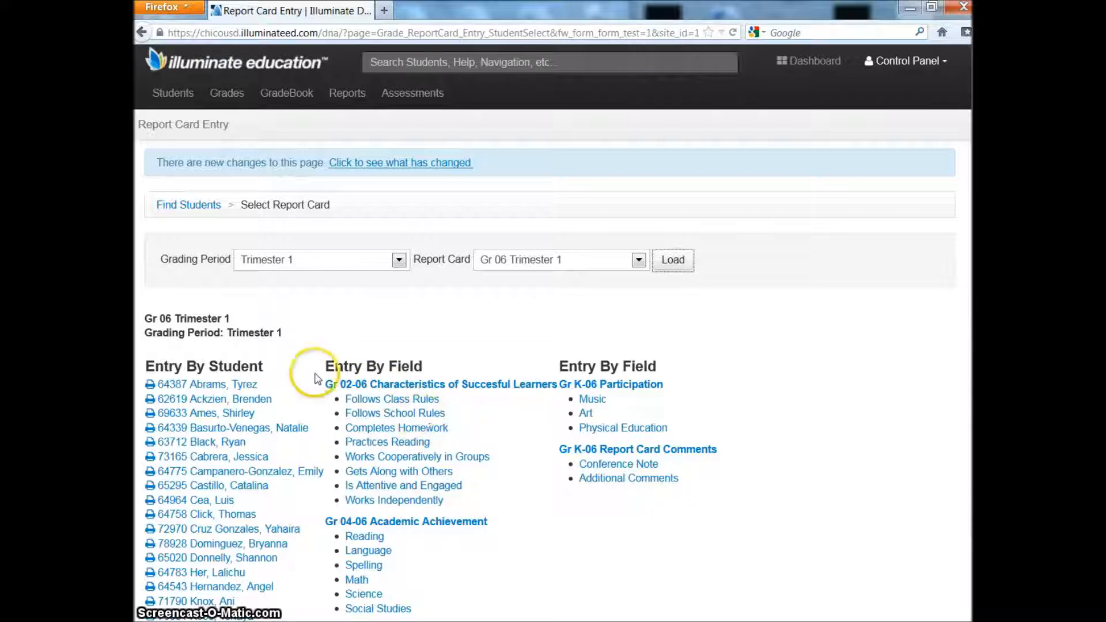
Open grade entry for the first student listed and look over all the report card fields
{"action": "left_click", "coordinate": [217, 390]}
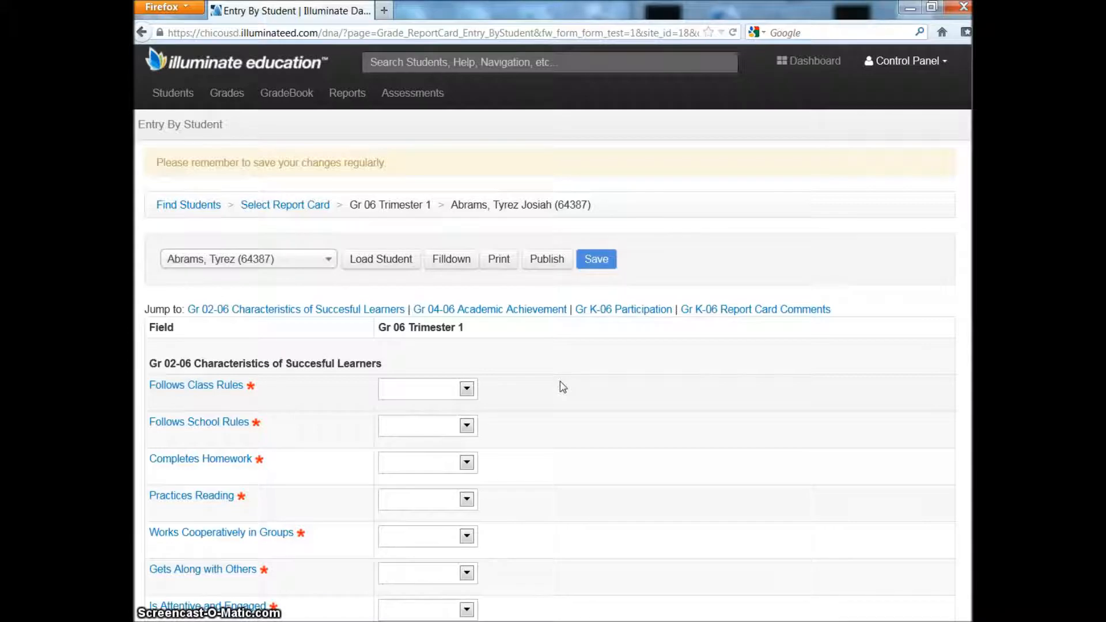
{"action": "scroll", "coordinate": [563, 388], "scroll_direction": "down", "scroll_amount": 10}
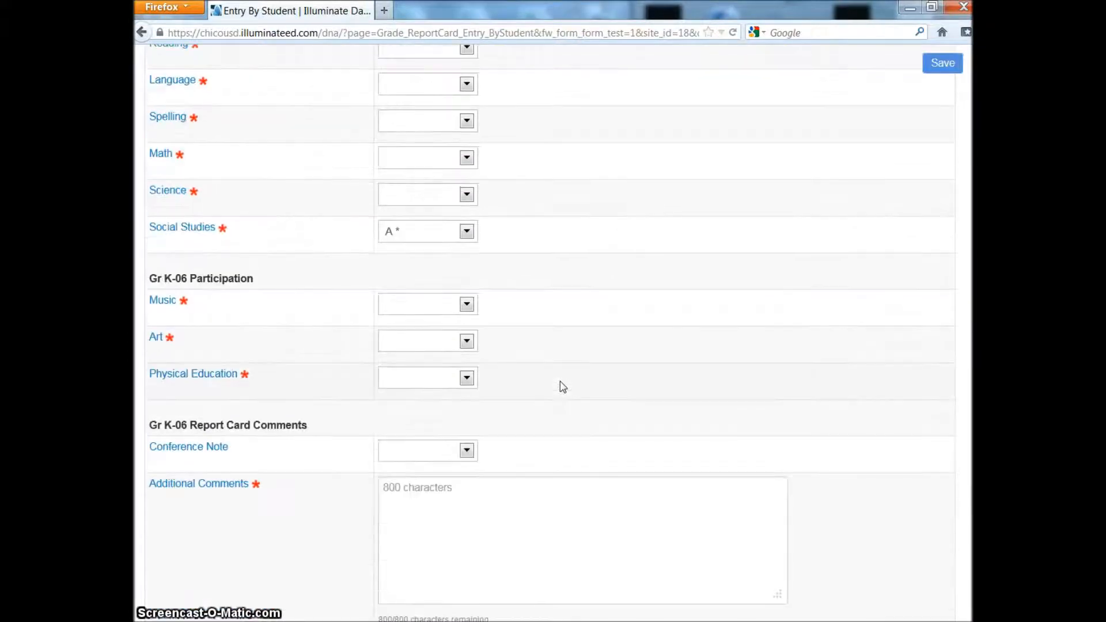
{"action": "scroll", "coordinate": [563, 387], "scroll_direction": "up", "scroll_amount": 12}
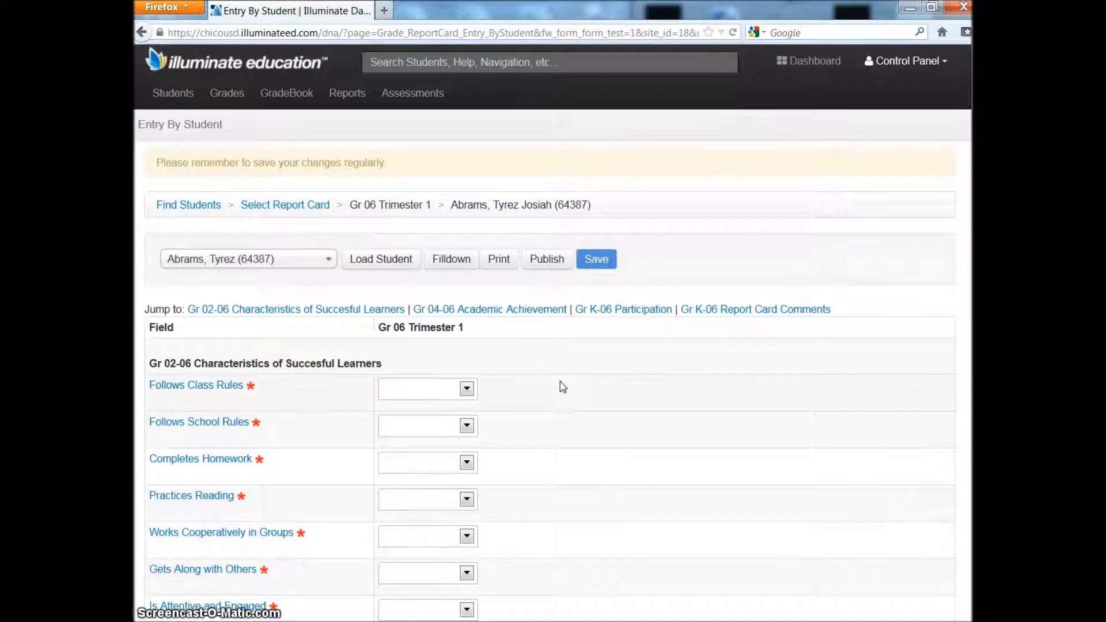
{"action": "left_click", "coordinate": [468, 391]}
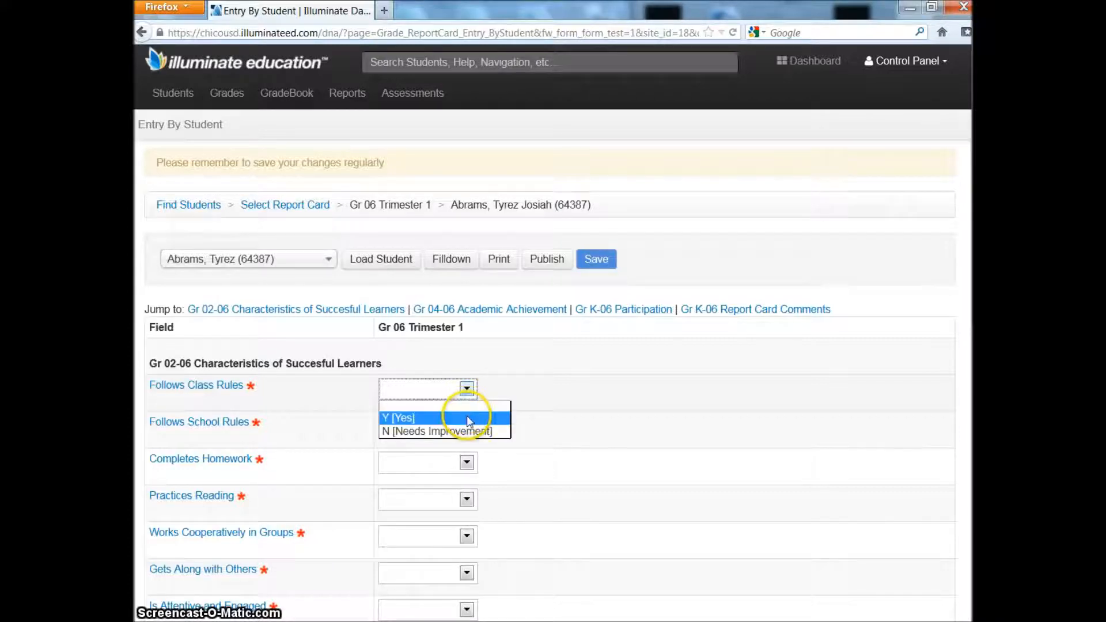
{"action": "left_click", "coordinate": [464, 417]}
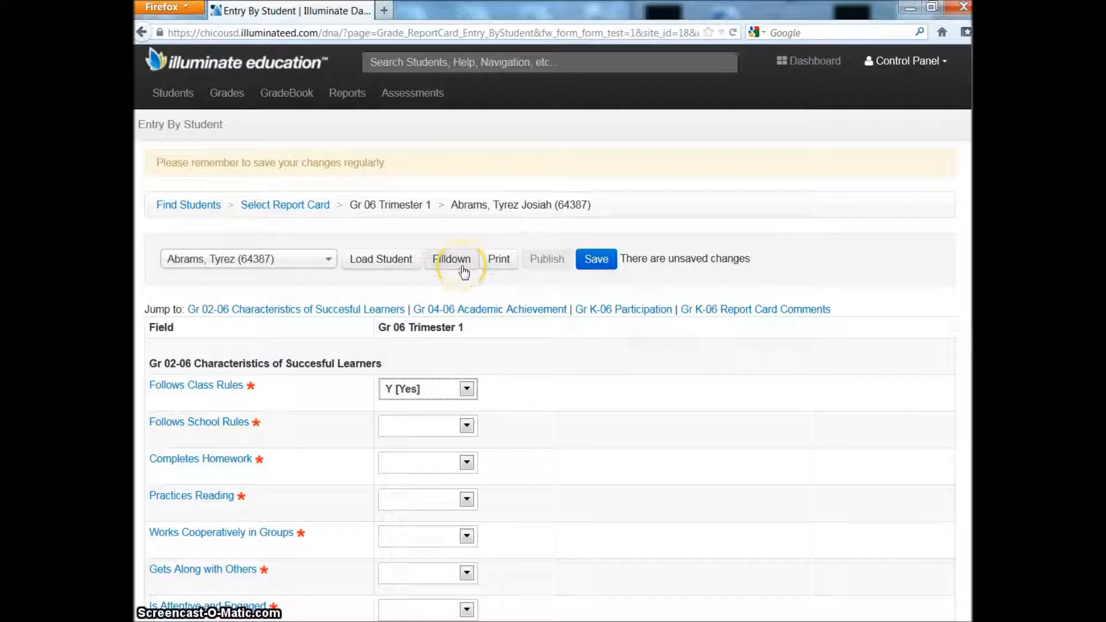
{"action": "left_click", "coordinate": [466, 391]}
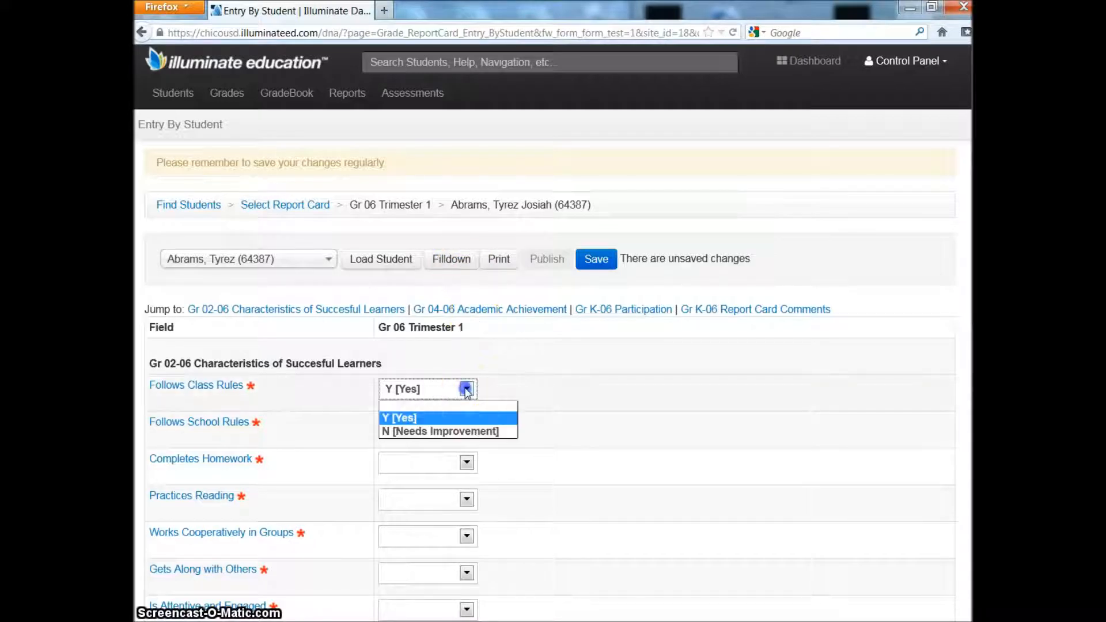
{"action": "left_click", "coordinate": [456, 407]}
Mark Completes Homework and Practices Reading as N [Needs Improvement] for the first student
{"action": "scroll", "coordinate": [517, 425], "scroll_direction": "down", "scroll_amount": 3}
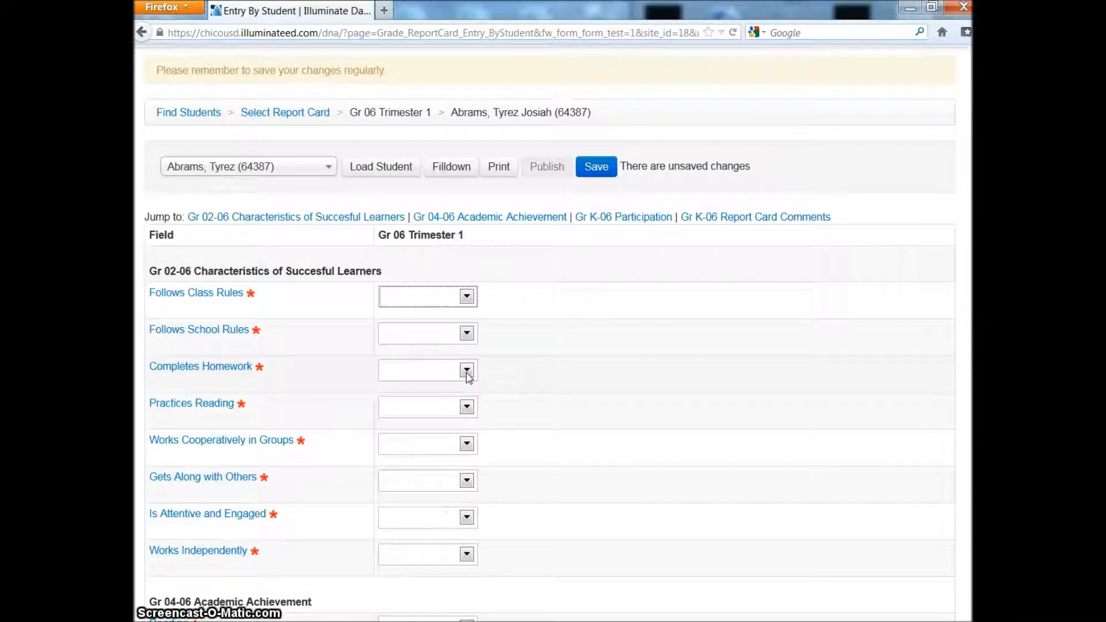
{"action": "left_click", "coordinate": [467, 371]}
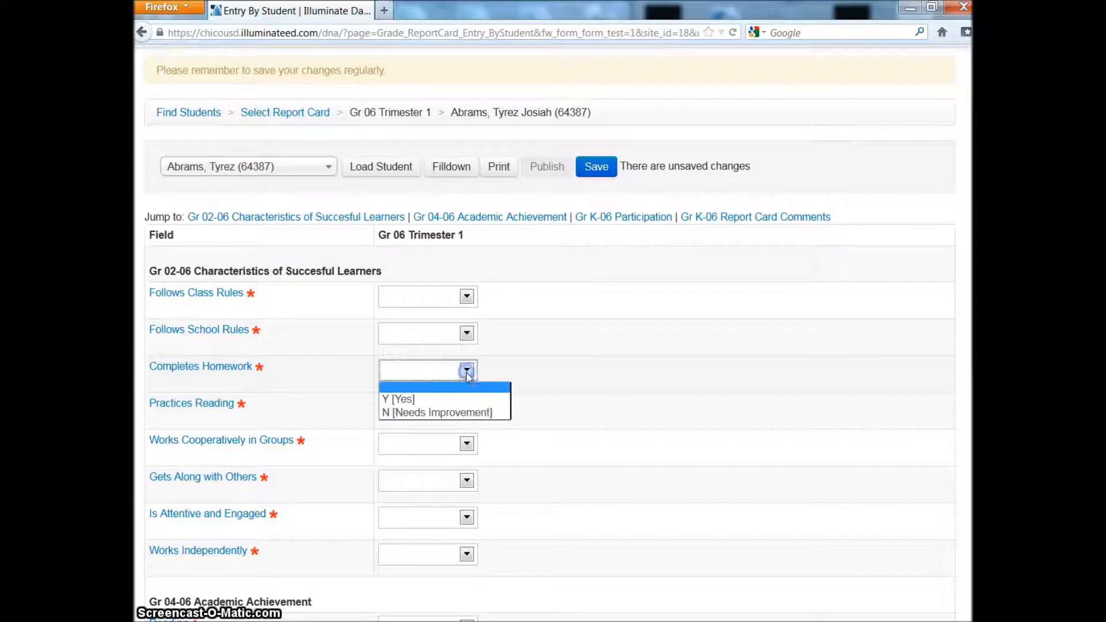
{"action": "left_click", "coordinate": [467, 414]}
{"action": "left_click", "coordinate": [468, 408]}
{"action": "left_click", "coordinate": [470, 450]}
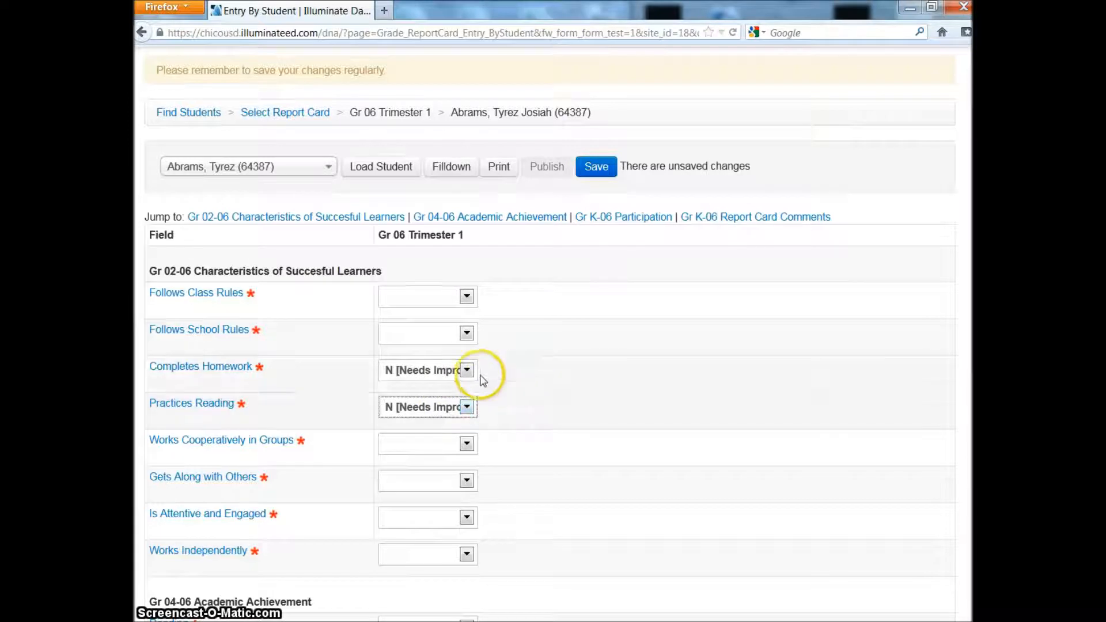
Fill down Y [Yes] to all the remaining Yes/Needs Improvement fields, limited to blanks only
{"action": "left_click", "coordinate": [459, 172]}
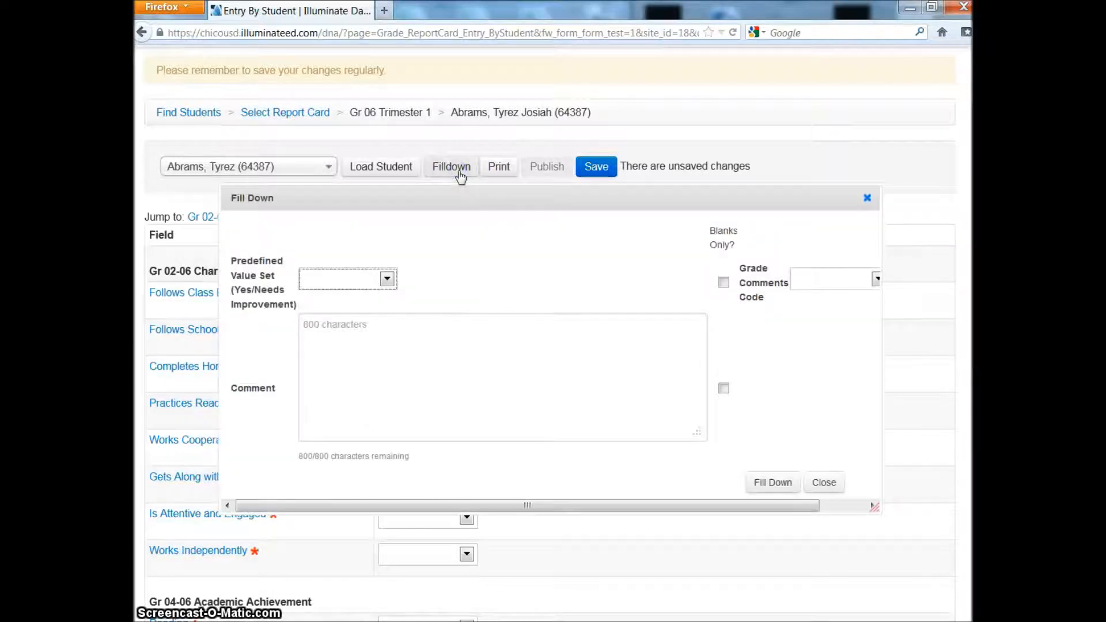
{"action": "left_click", "coordinate": [387, 279]}
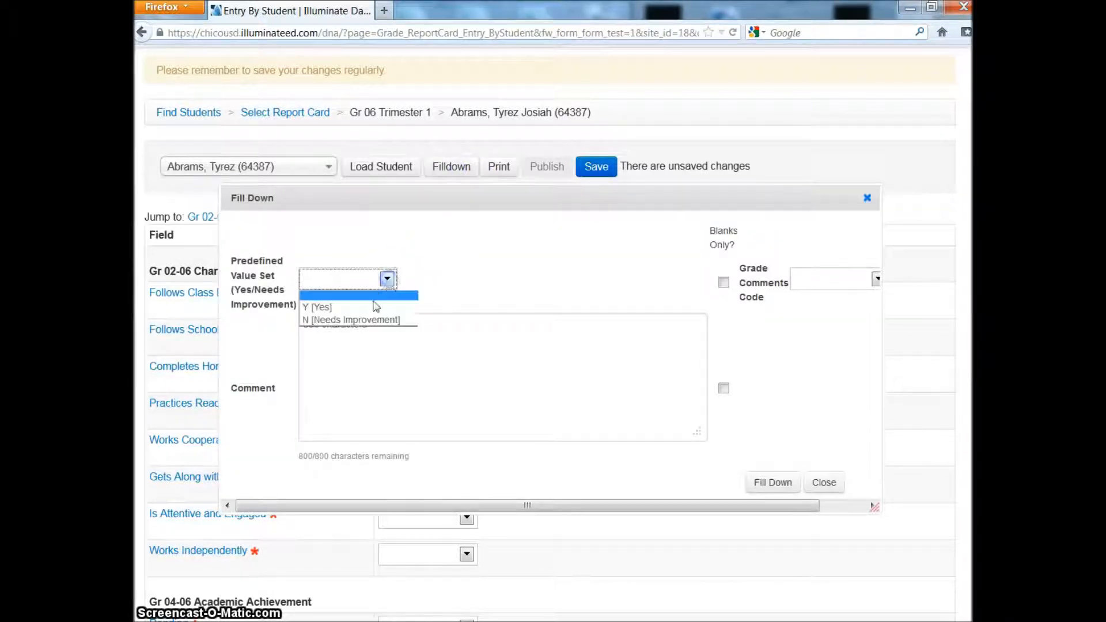
{"action": "left_click", "coordinate": [372, 309]}
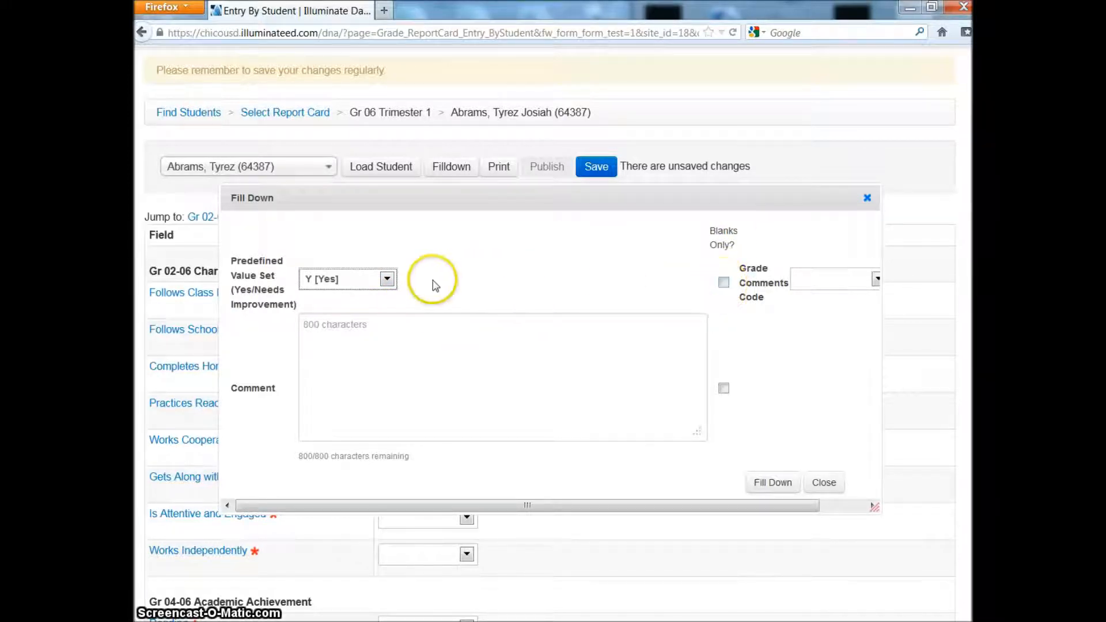
{"action": "left_click", "coordinate": [723, 283]}
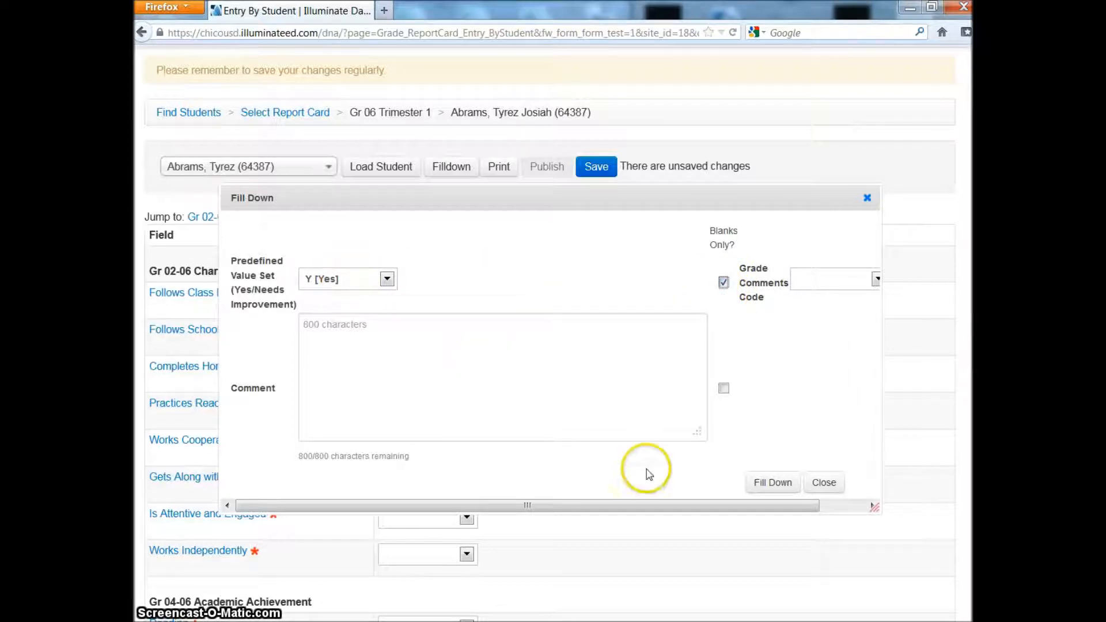
{"action": "left_click", "coordinate": [771, 483]}
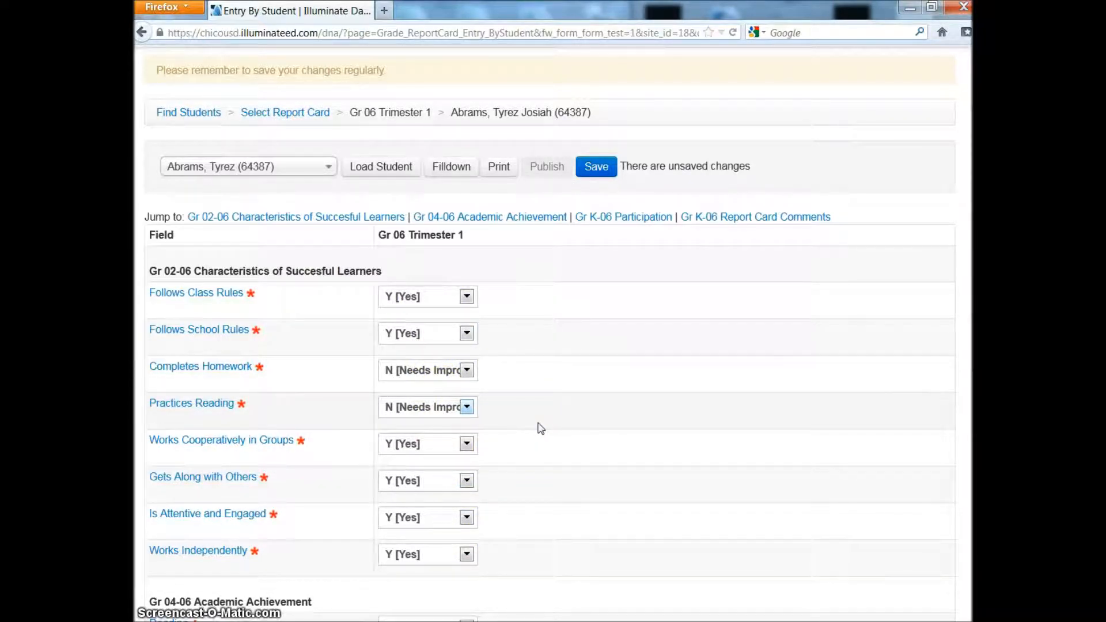
Set the Reading grade to B+ and change the Music participation mark to N [Needs Improvement]
{"action": "scroll", "coordinate": [540, 429], "scroll_direction": "down", "scroll_amount": 5}
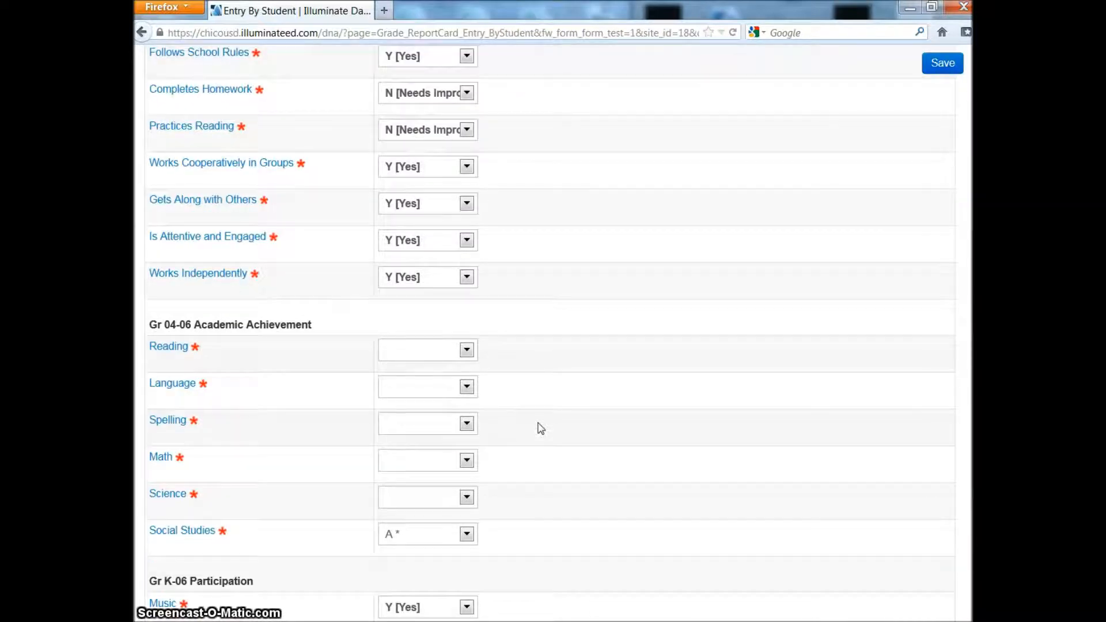
{"action": "scroll", "coordinate": [540, 429], "scroll_direction": "down", "scroll_amount": 2}
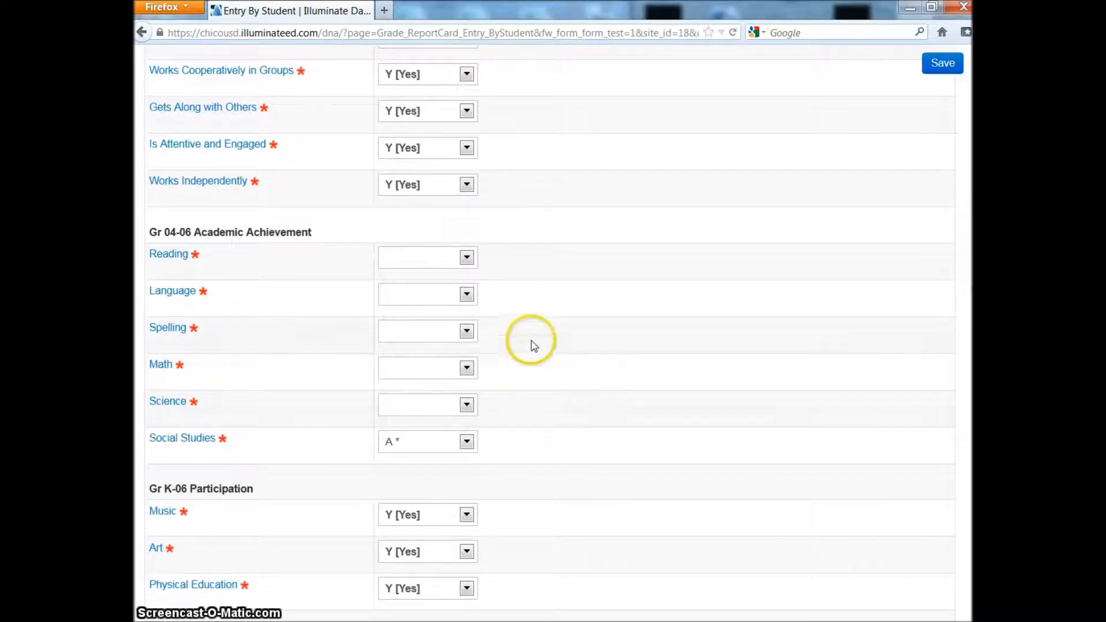
{"action": "left_click", "coordinate": [466, 258]}
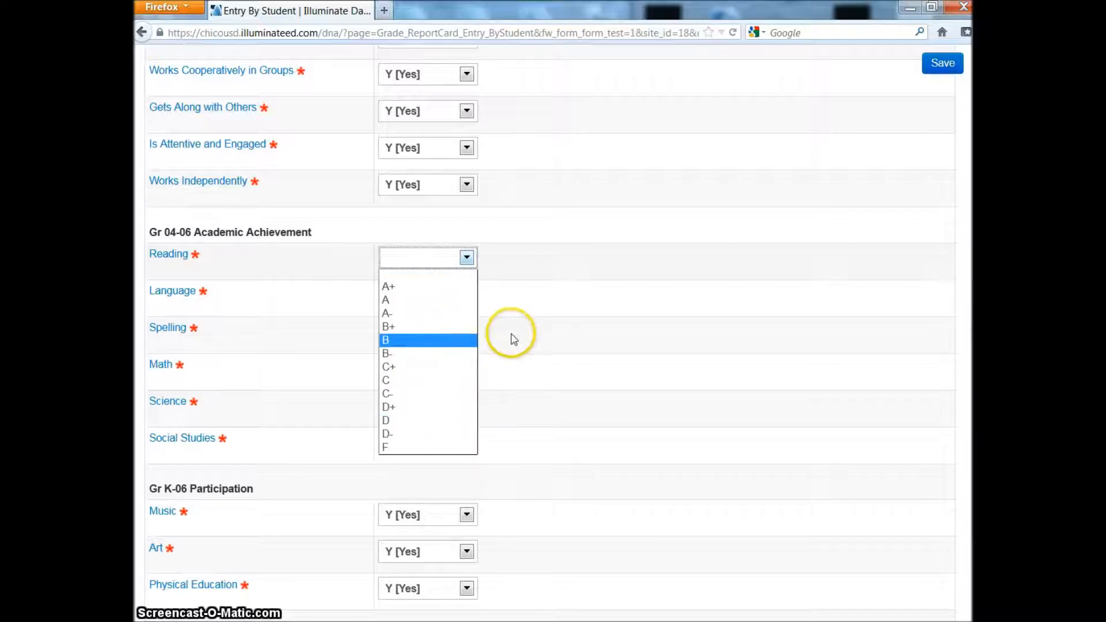
{"action": "key", "text": "Up"}
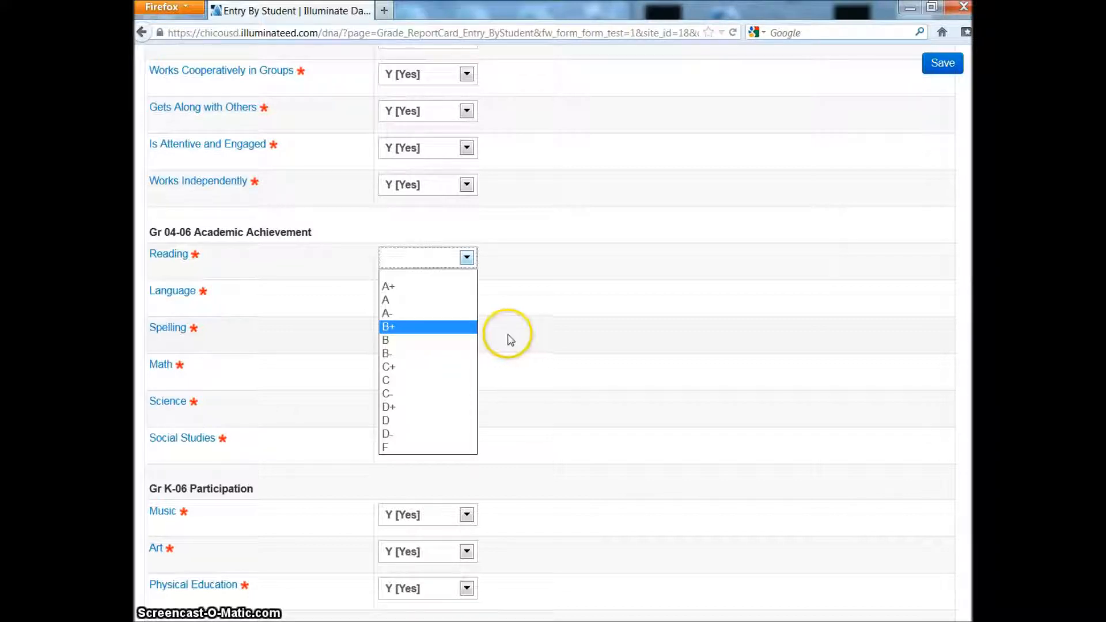
{"action": "left_click", "coordinate": [459, 326]}
{"action": "left_click", "coordinate": [468, 298]}
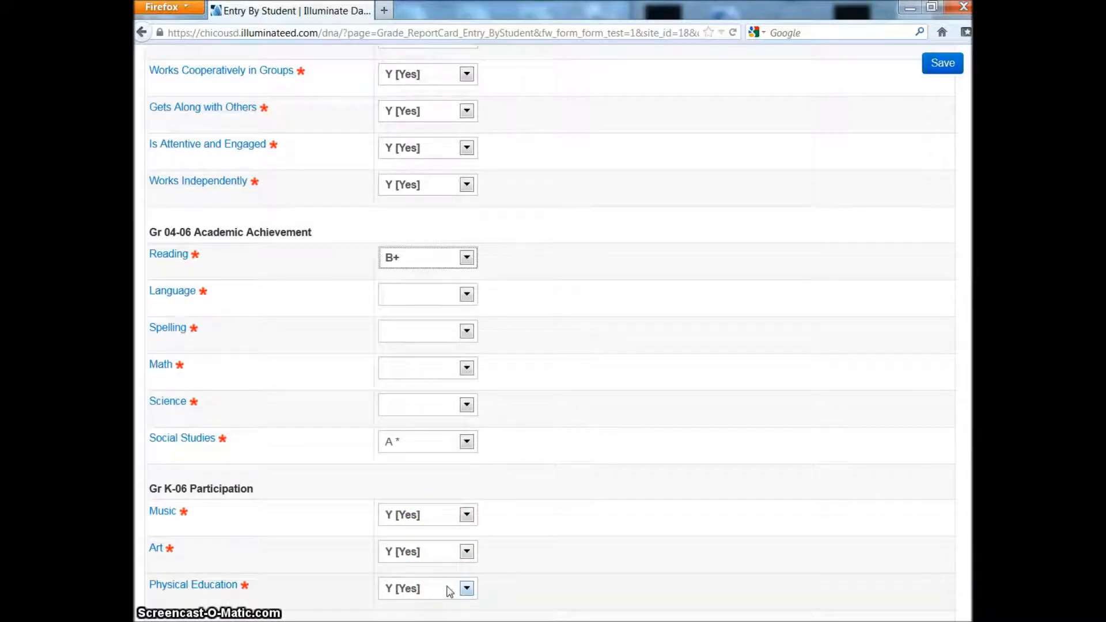
{"action": "left_click", "coordinate": [466, 513]}
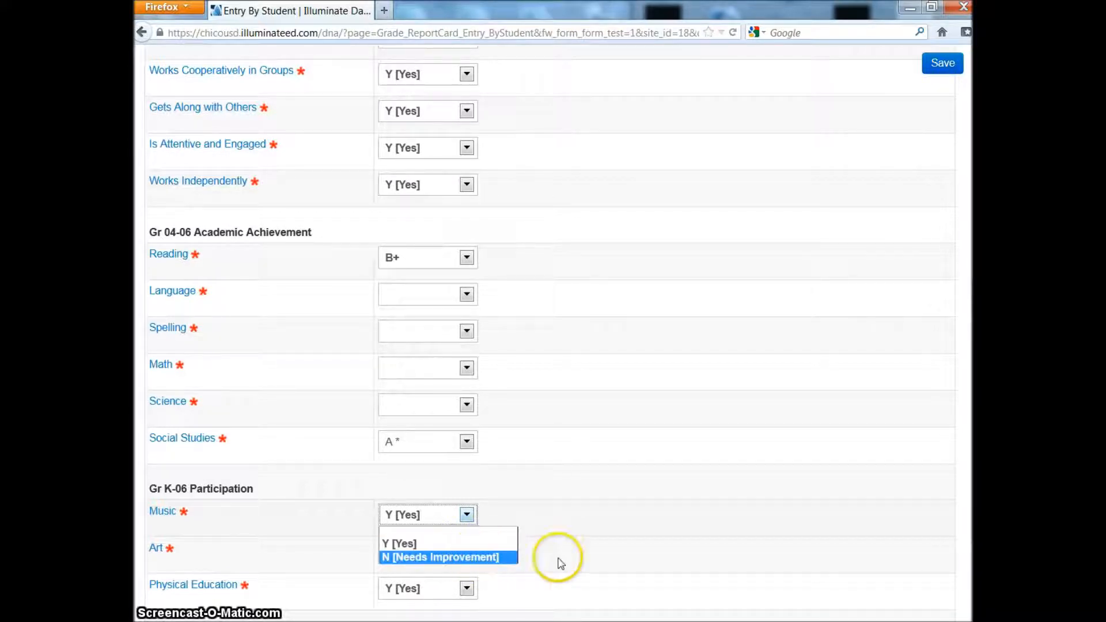
{"action": "left_click", "coordinate": [481, 557]}
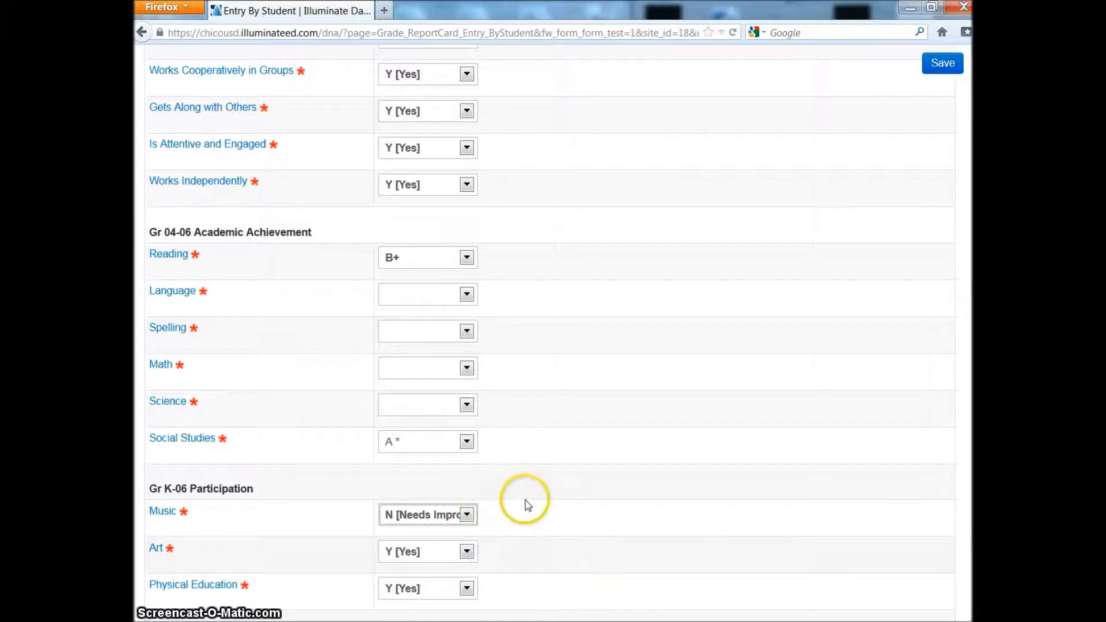
{"action": "scroll", "coordinate": [521, 514], "scroll_direction": "up", "scroll_amount": 10}
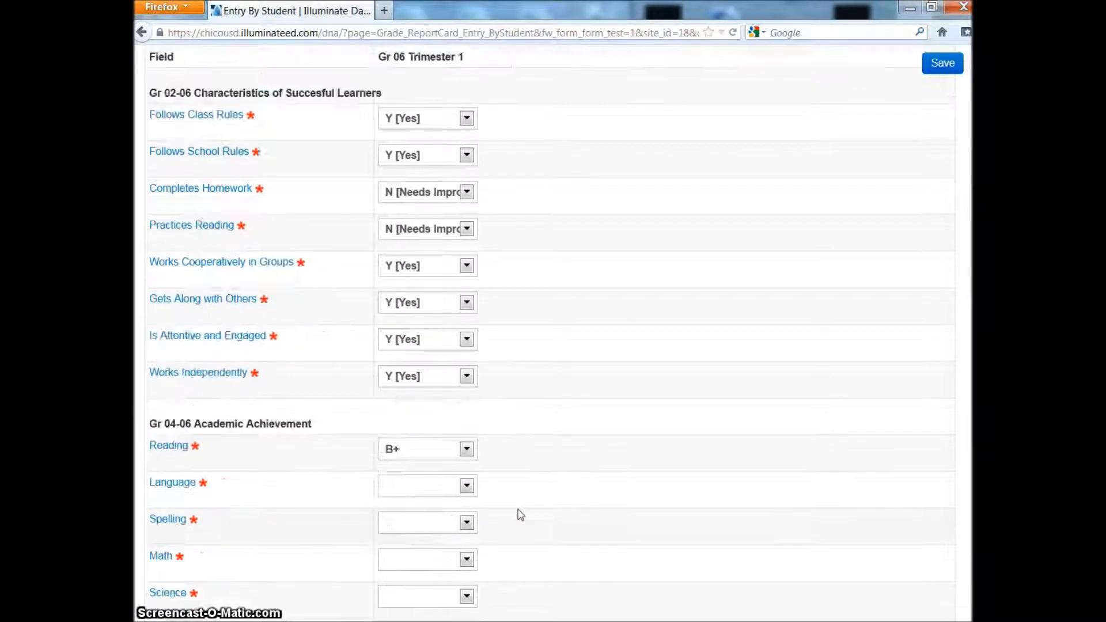
{"action": "left_click", "coordinate": [563, 259]}
{"action": "left_click", "coordinate": [606, 171]}
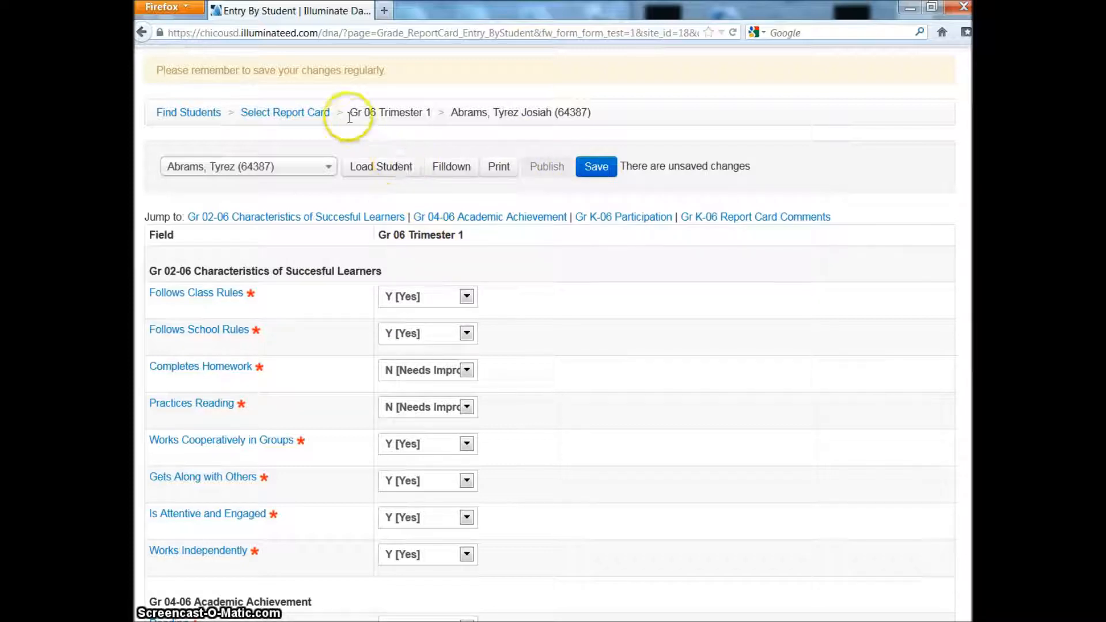
{"action": "left_click", "coordinate": [296, 115]}
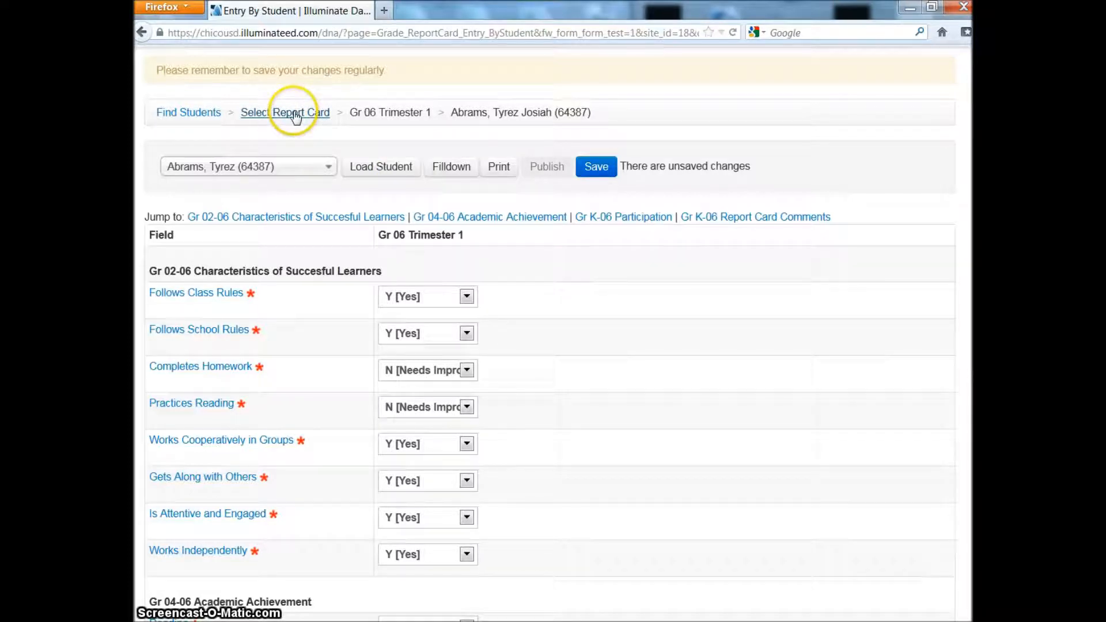
Load the second student's report card, leaving the current page without saving its changes
{"action": "left_click", "coordinate": [328, 171]}
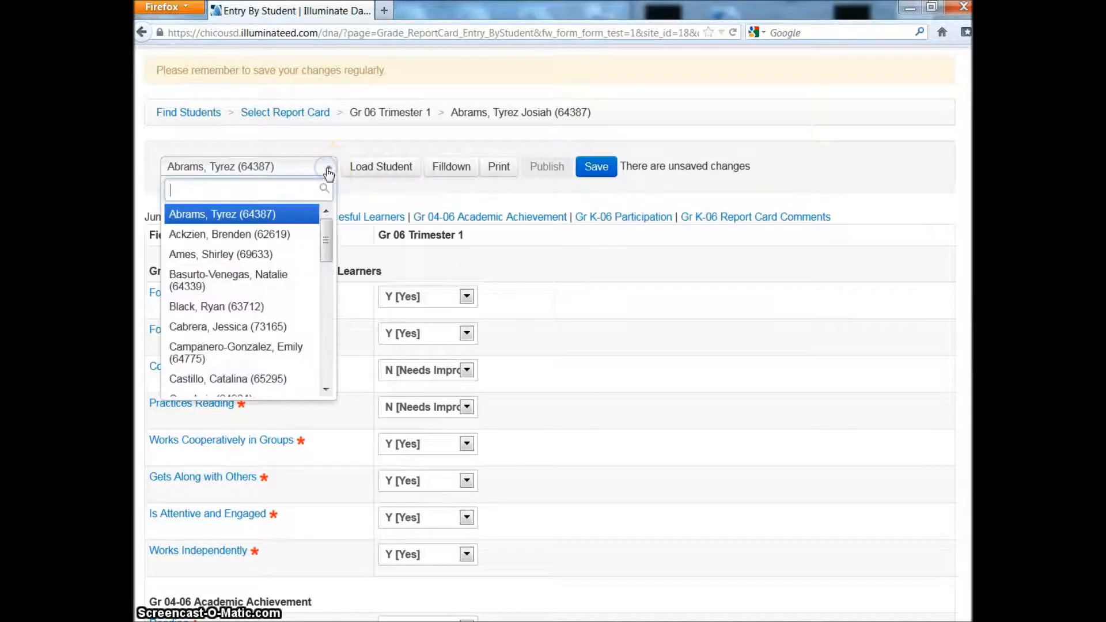
{"action": "left_click", "coordinate": [297, 237]}
{"action": "left_click", "coordinate": [378, 173]}
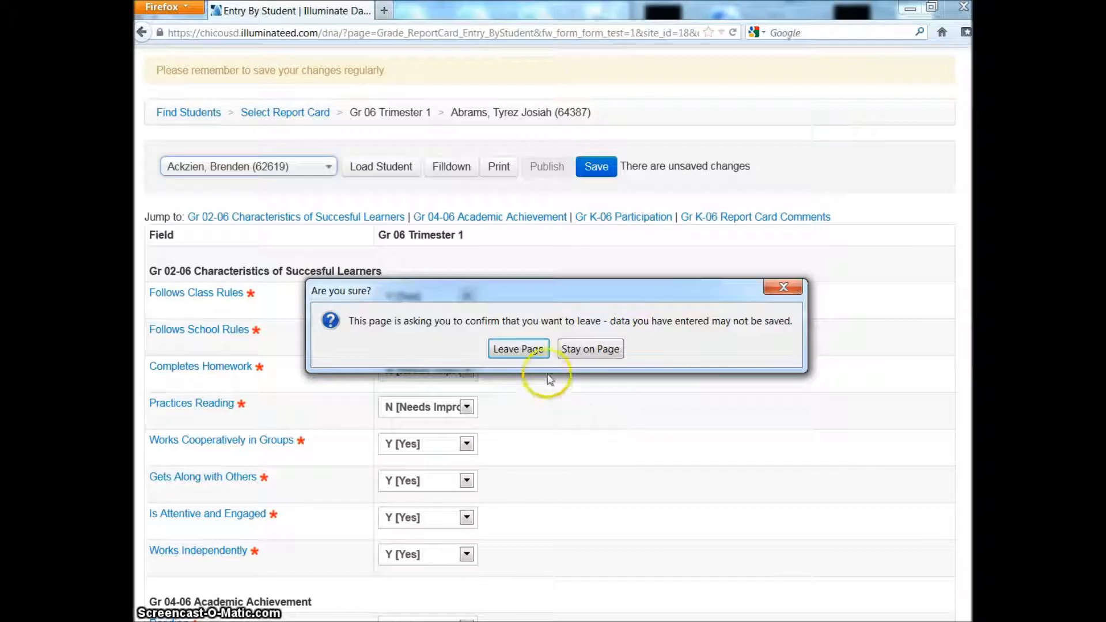
{"action": "left_click", "coordinate": [518, 349]}
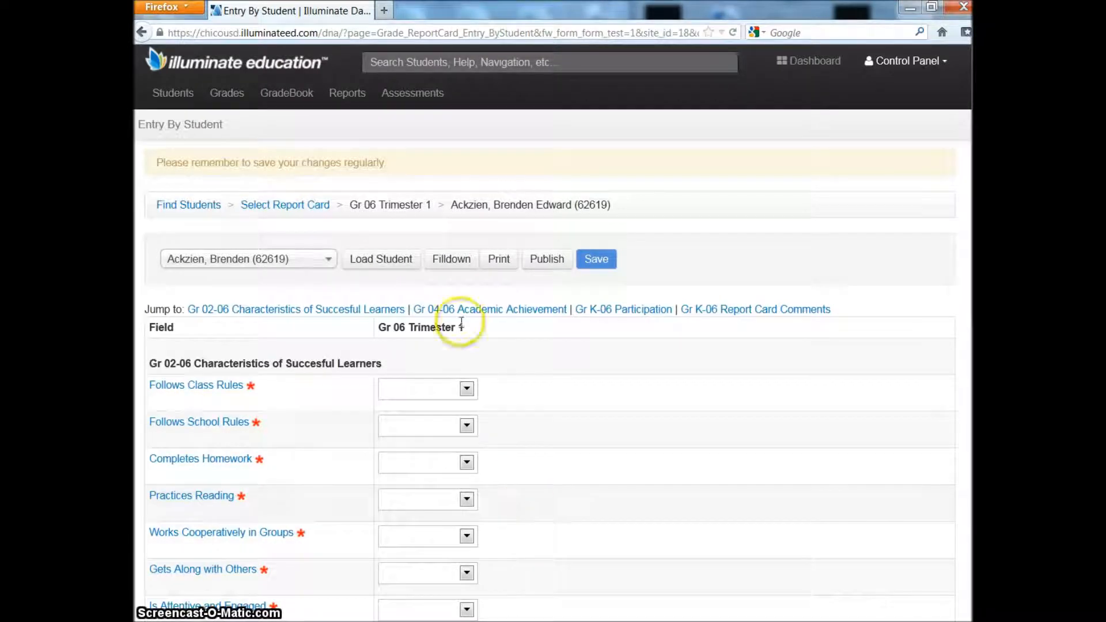
Return to report card selection, load Gr 06 Trimester 1, and open entry for the Gr 02-06 Characteristics of Succesful Learners field group
{"action": "left_click", "coordinate": [310, 208]}
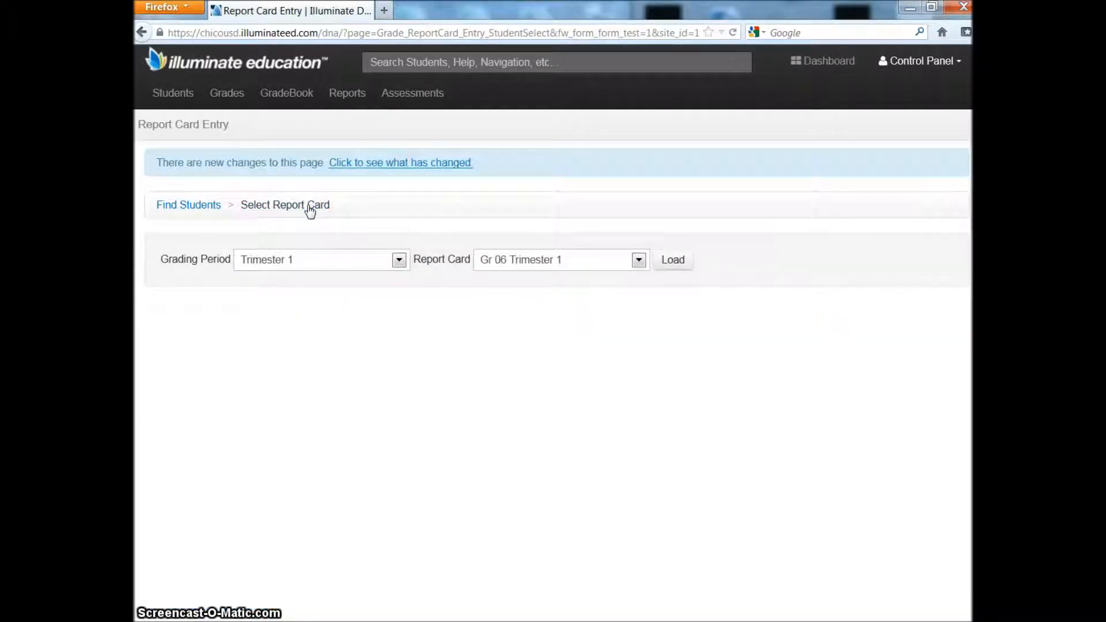
{"action": "left_click", "coordinate": [673, 266]}
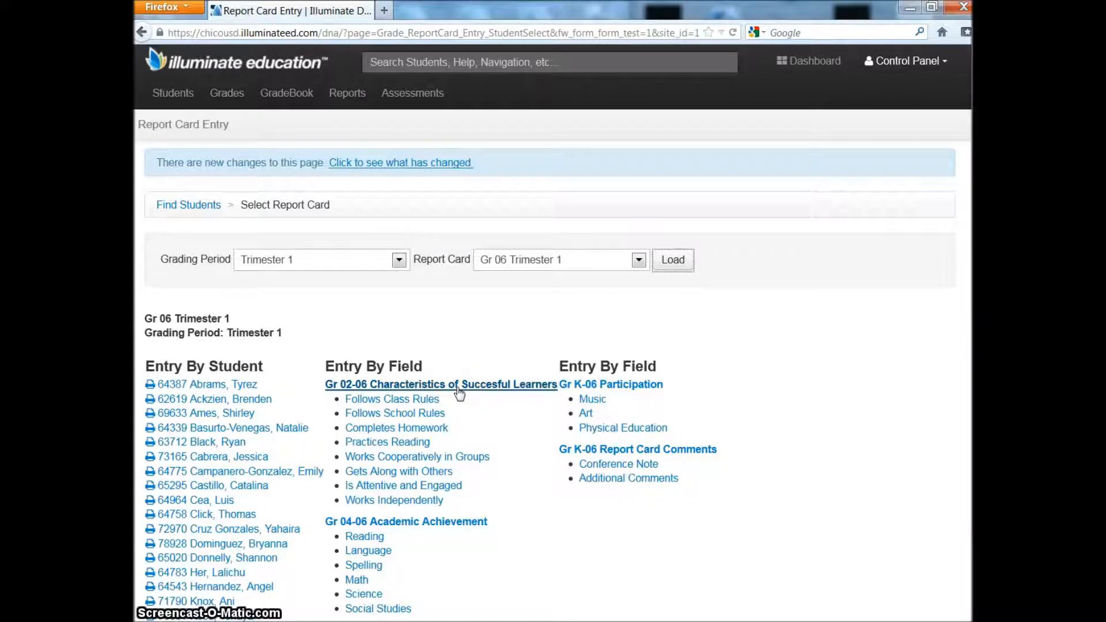
{"action": "left_click", "coordinate": [427, 406]}
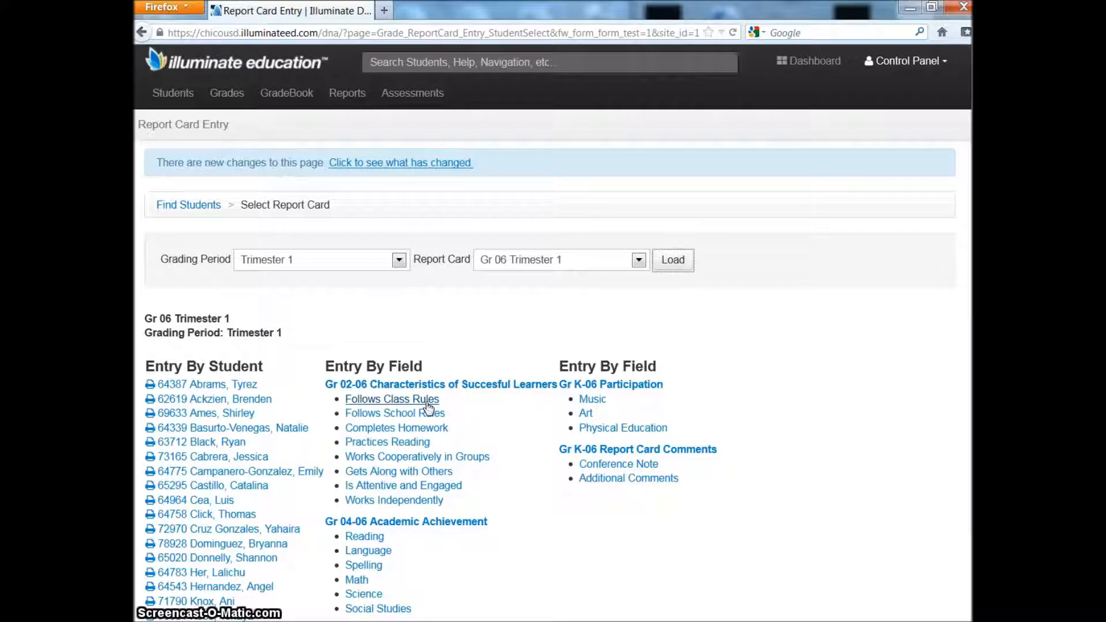
{"action": "left_click", "coordinate": [449, 390]}
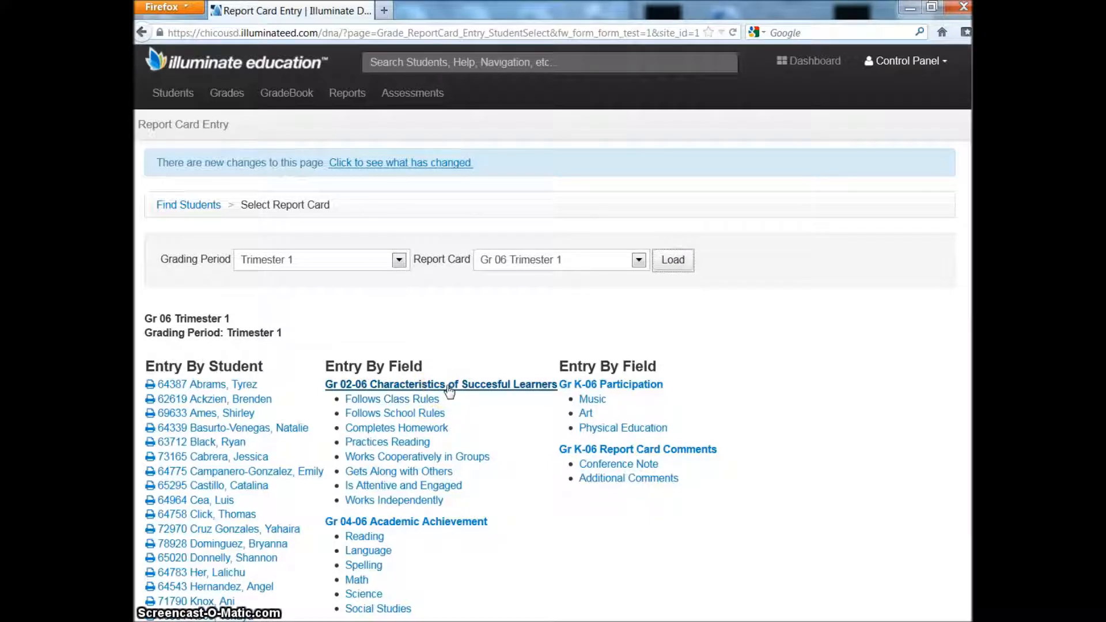
{"action": "left_click", "coordinate": [449, 390]}
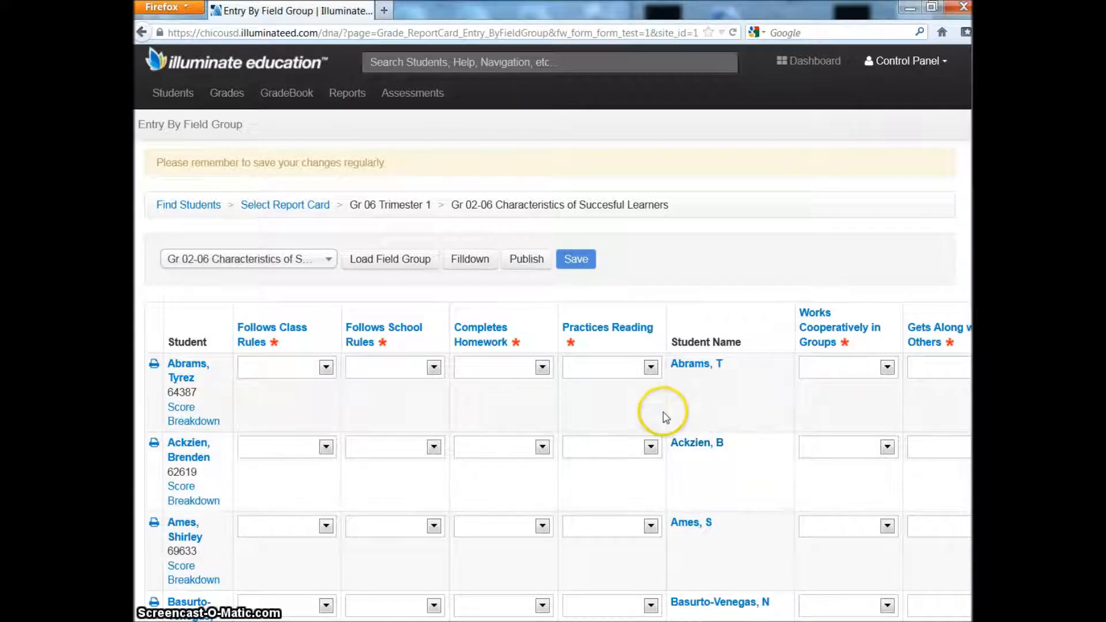
Mark Follows Class Rules as Y [Yes] for the first two students in the field group grid
{"action": "left_click", "coordinate": [326, 369]}
{"action": "left_click", "coordinate": [320, 394]}
{"action": "left_click", "coordinate": [326, 447]}
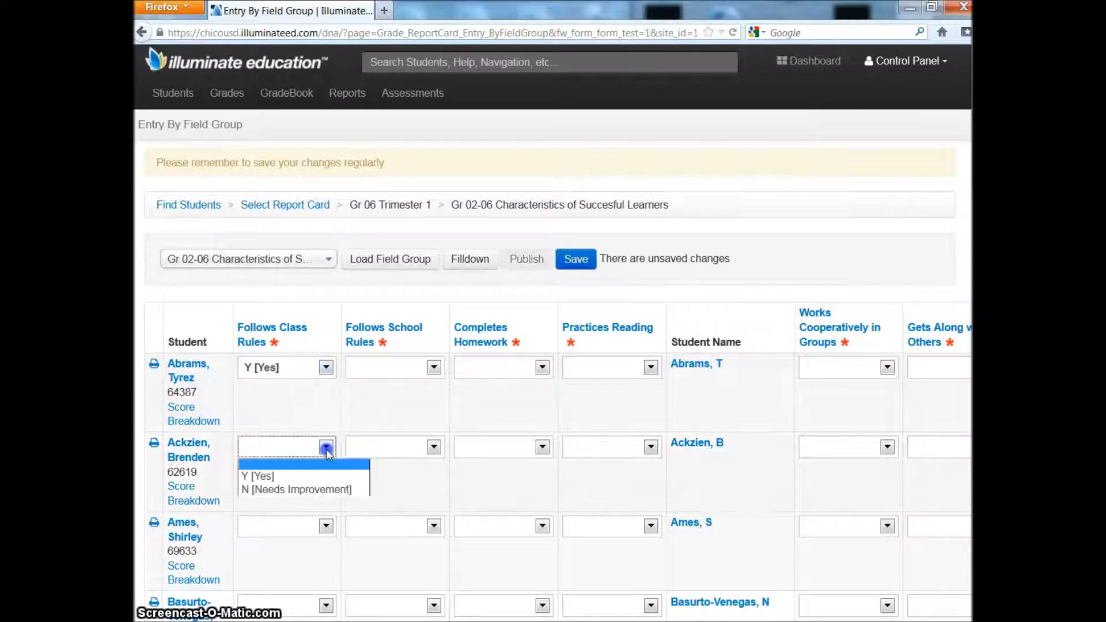
{"action": "left_click", "coordinate": [323, 476]}
Mark Follows Class Rules as N [Needs Improvement] for the fifth student and choose that student's Follows School Rules mark
{"action": "scroll", "coordinate": [331, 470], "scroll_direction": "down", "scroll_amount": 5}
{"action": "scroll", "coordinate": [333, 464], "scroll_direction": "down", "scroll_amount": 2}
{"action": "left_click", "coordinate": [327, 331]}
{"action": "left_click", "coordinate": [322, 373]}
{"action": "left_click", "coordinate": [434, 331]}
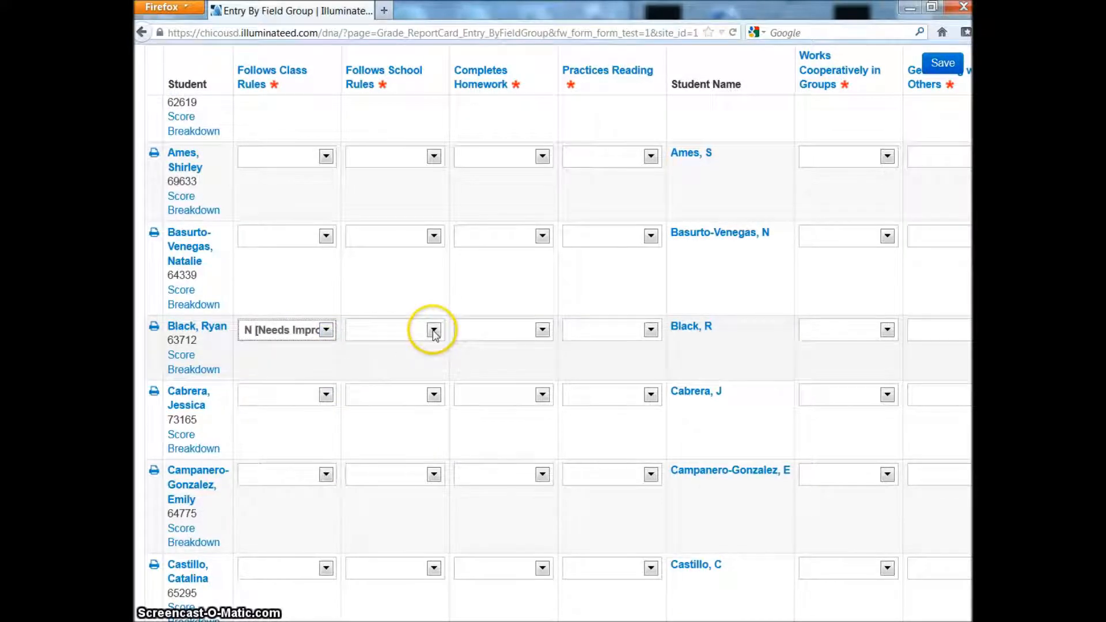
{"action": "left_click", "coordinate": [433, 372]}
Fill down Y [Yes] for Follows Class Rules and Completes Homework, limited to blanks only
{"action": "scroll", "coordinate": [466, 377], "scroll_direction": "up", "scroll_amount": 5}
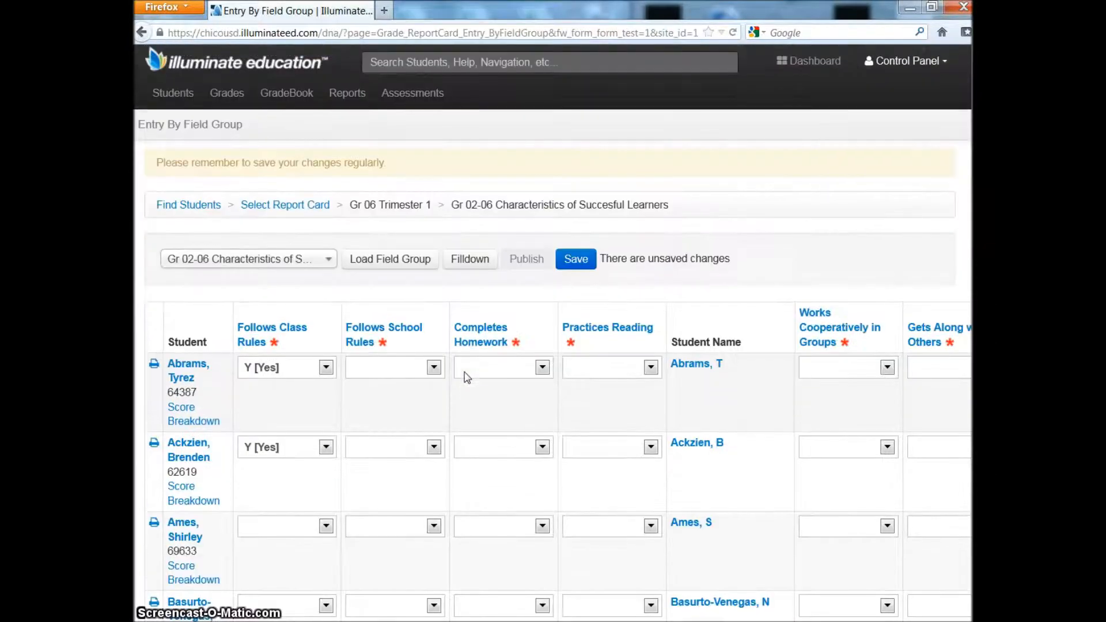
{"action": "left_click", "coordinate": [470, 259]}
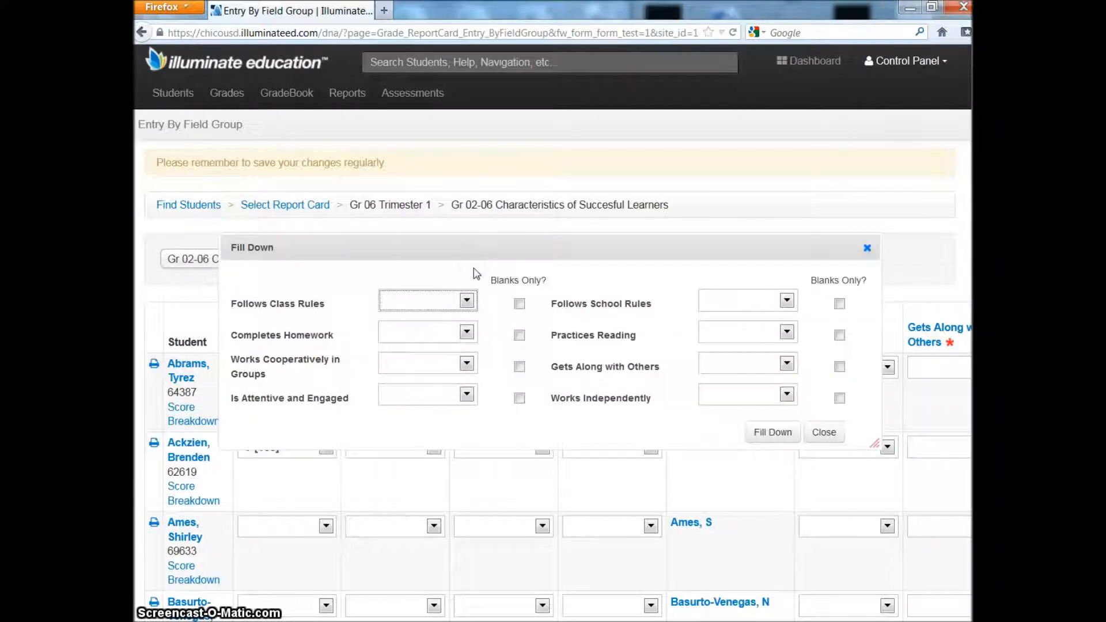
{"action": "left_click", "coordinate": [466, 300]}
{"action": "left_click", "coordinate": [403, 323]}
{"action": "left_click", "coordinate": [519, 304]}
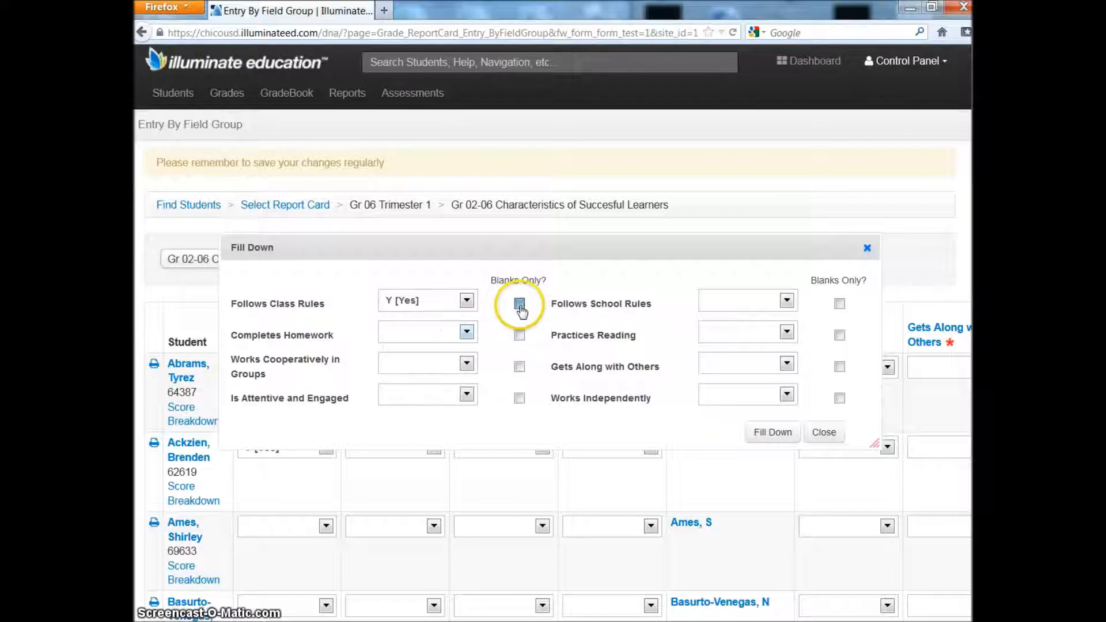
{"action": "left_click", "coordinate": [466, 331]}
{"action": "left_click", "coordinate": [464, 359]}
{"action": "left_click", "coordinate": [519, 335]}
{"action": "left_click", "coordinate": [772, 433]}
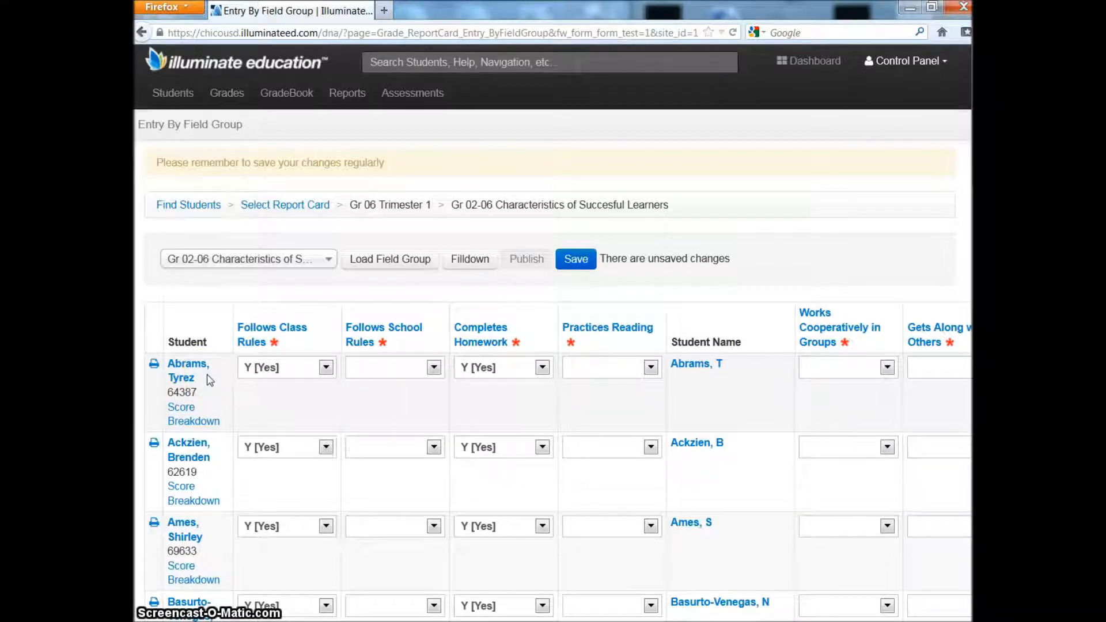
Open the report card preferences, leaving the grid without saving, and examine the Sort Report Cards By options without changing them
{"action": "left_click", "coordinate": [228, 98]}
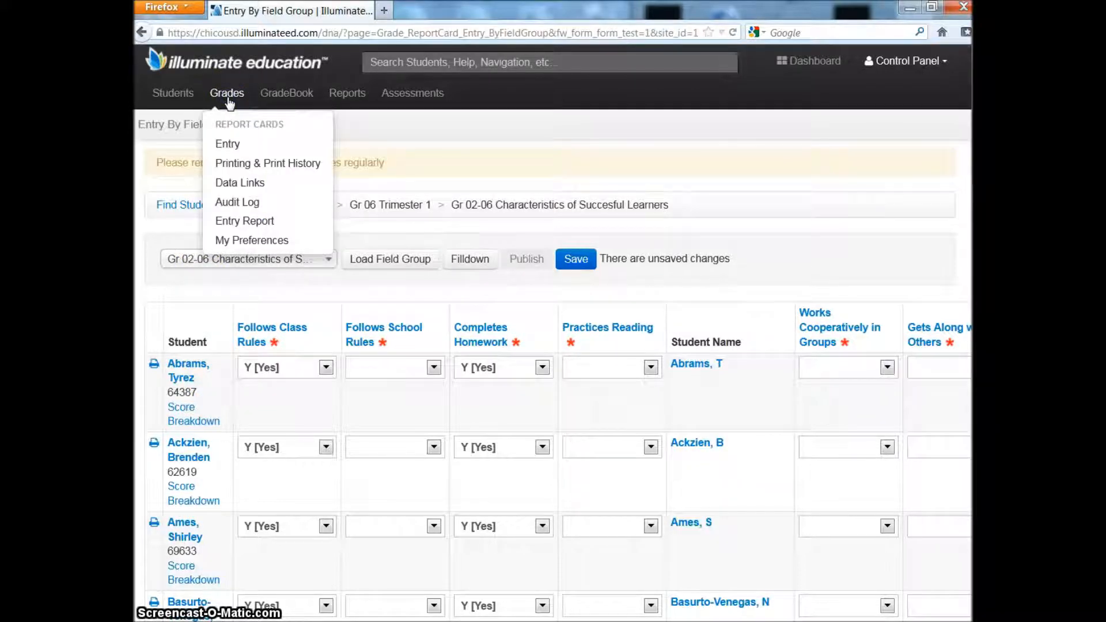
{"action": "left_click", "coordinate": [254, 242]}
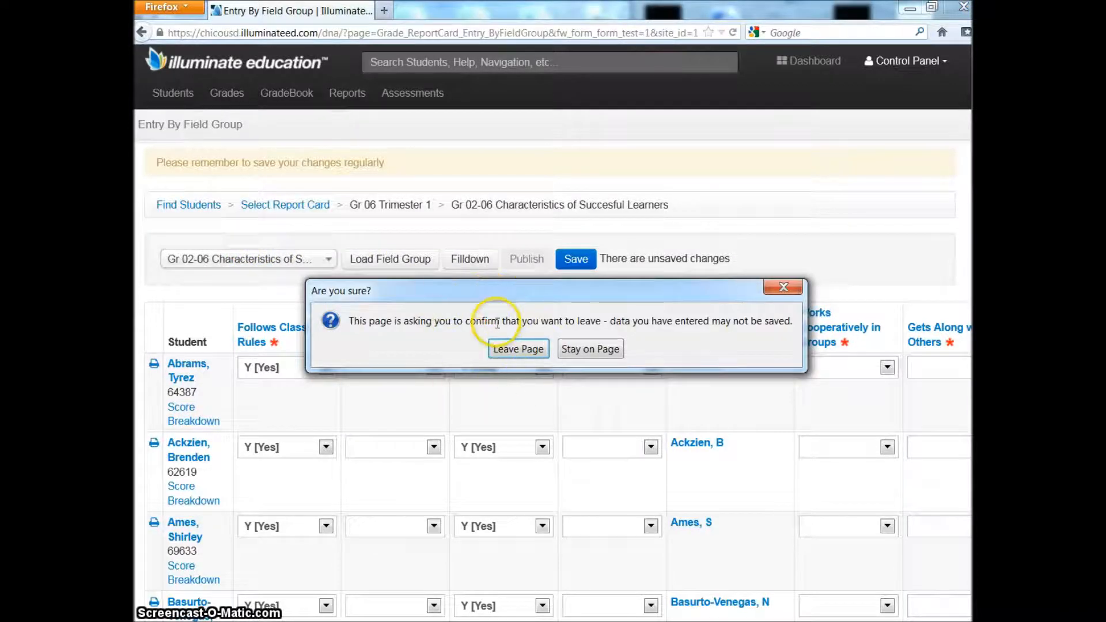
{"action": "left_click", "coordinate": [515, 353]}
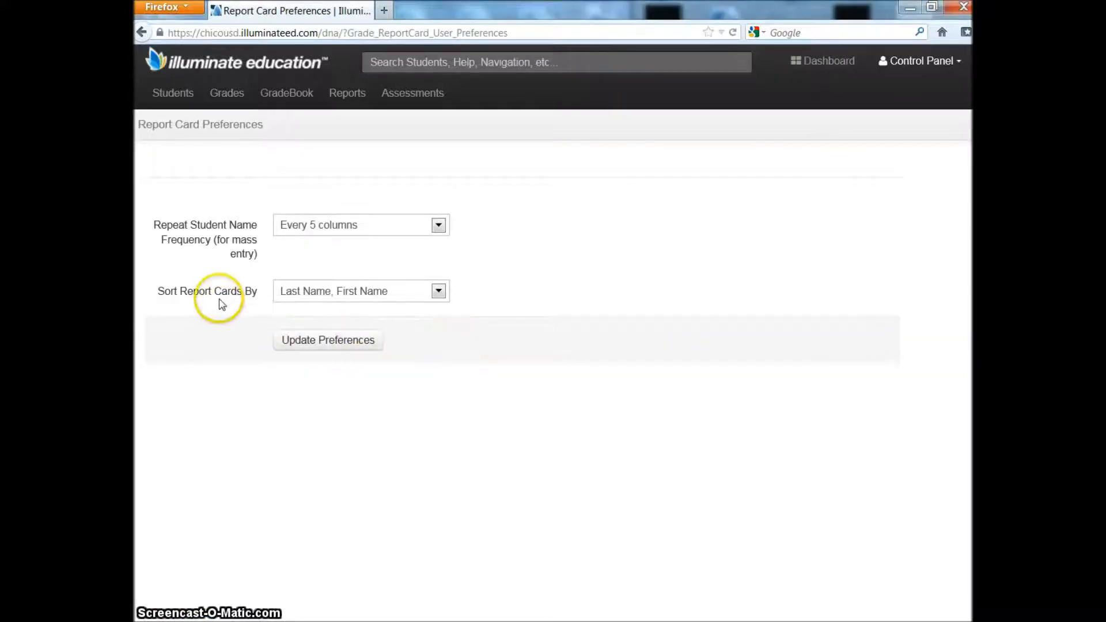
{"action": "left_click", "coordinate": [439, 292]}
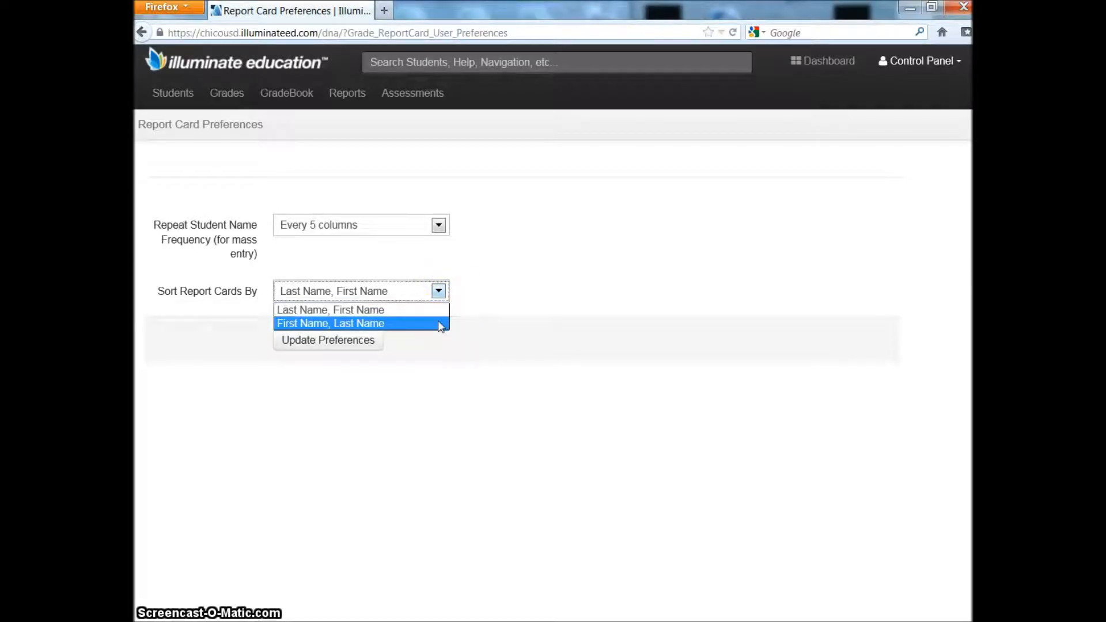
{"action": "left_click", "coordinate": [405, 328]}
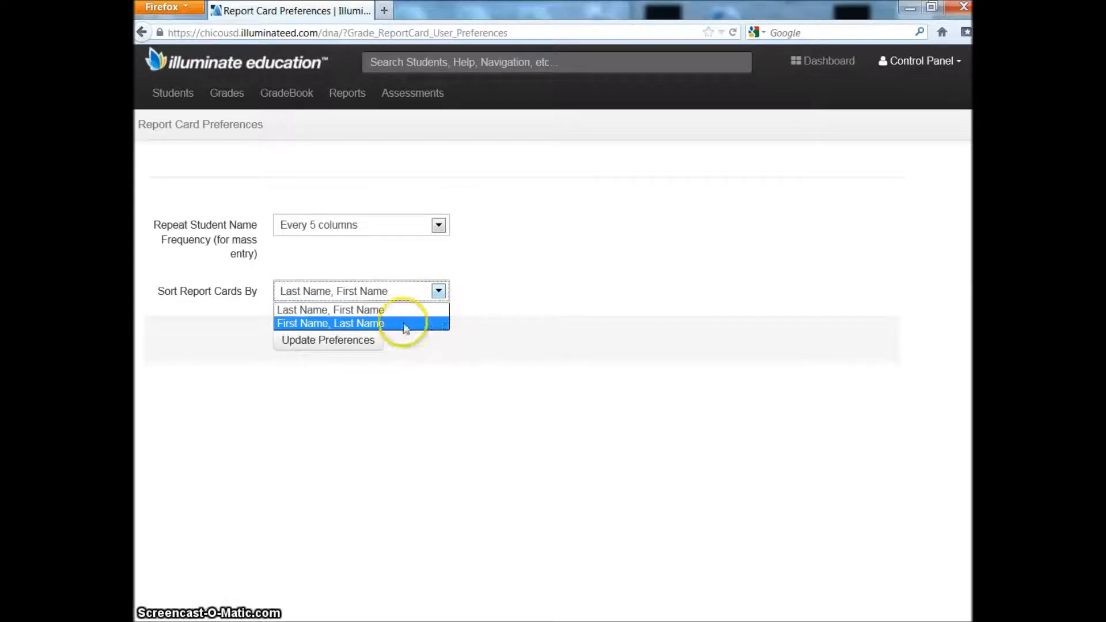
{"action": "left_click", "coordinate": [483, 372]}
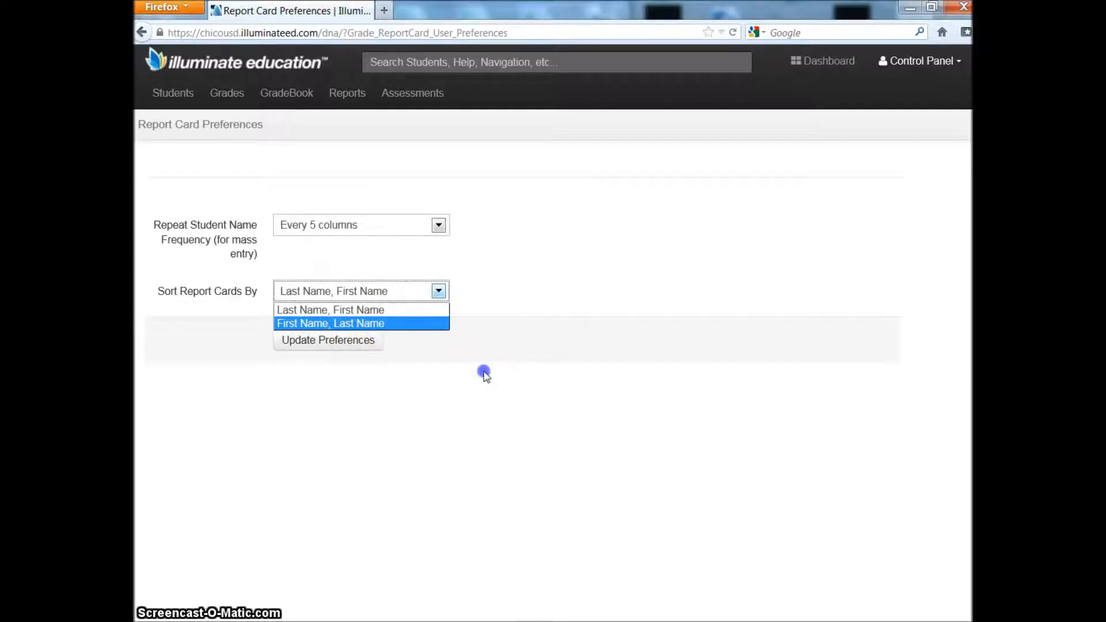
Find all students for report card entry, load Gr 06 Trimester 1, and open the Completes Homework field for entry
{"action": "left_click", "coordinate": [234, 96]}
{"action": "left_click", "coordinate": [247, 144]}
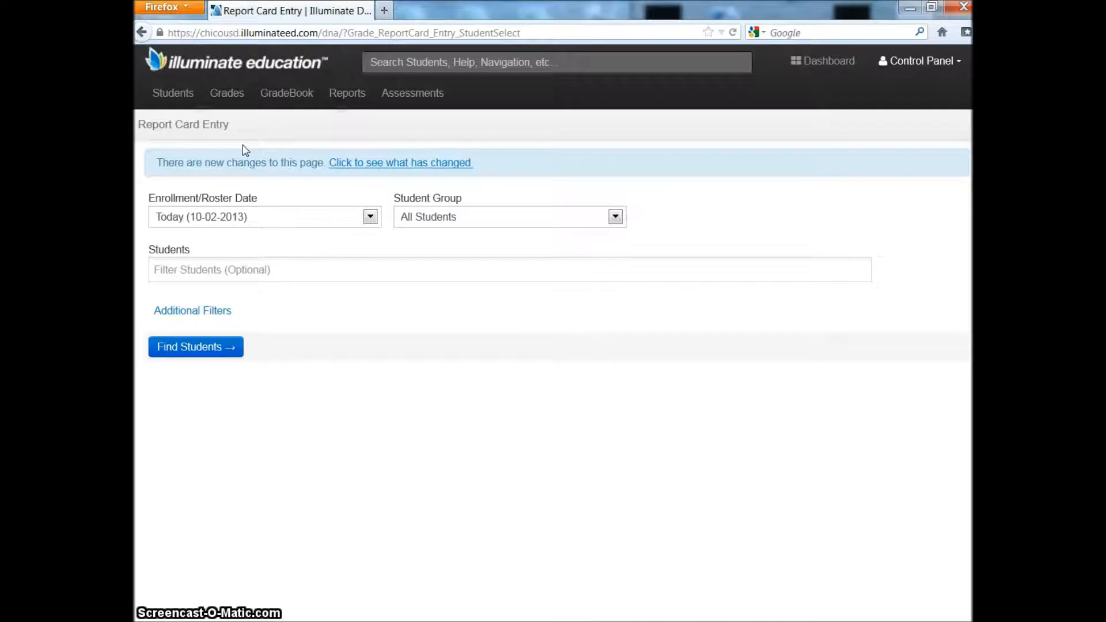
{"action": "left_click", "coordinate": [211, 344]}
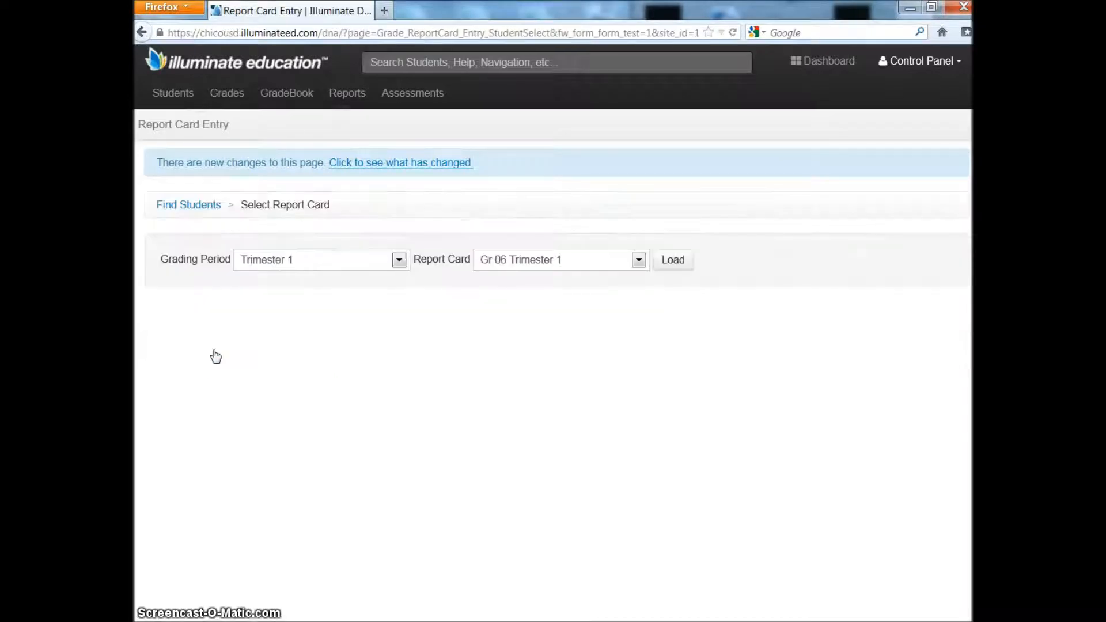
{"action": "left_click", "coordinate": [682, 264]}
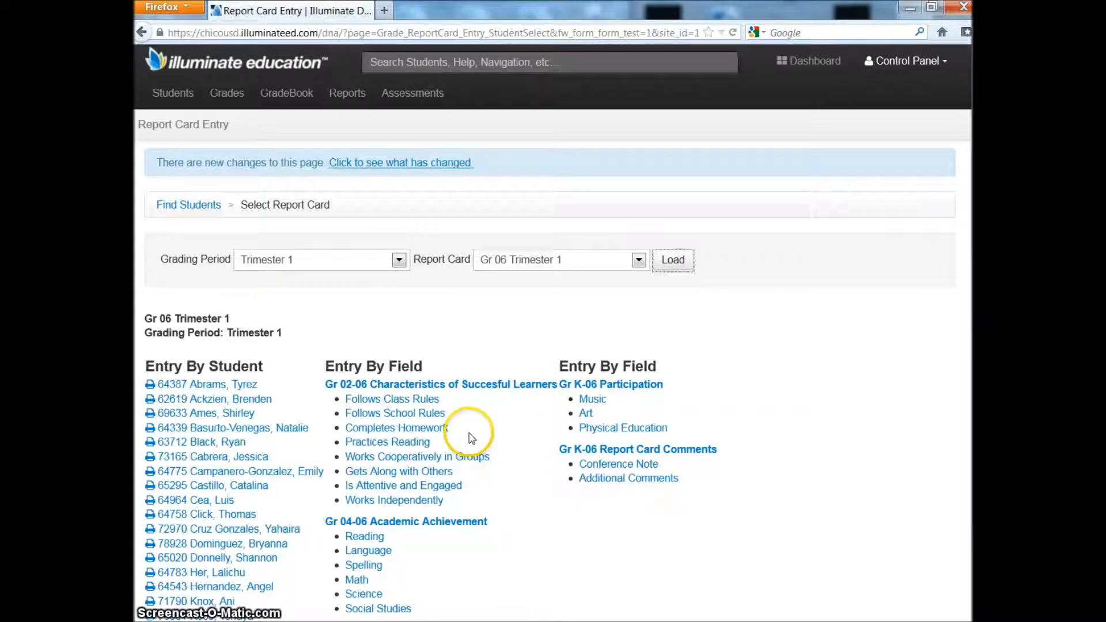
{"action": "left_click", "coordinate": [436, 433]}
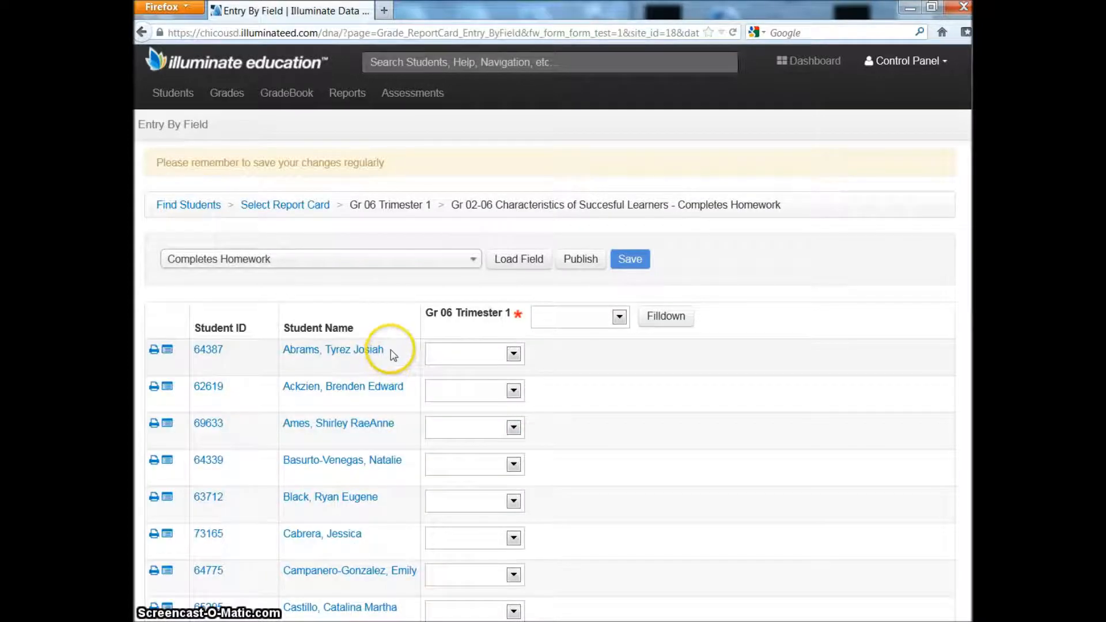
Fill down Y [Yes] to every student in the Completes Homework field
{"action": "left_click", "coordinate": [514, 356]}
{"action": "left_click", "coordinate": [580, 293]}
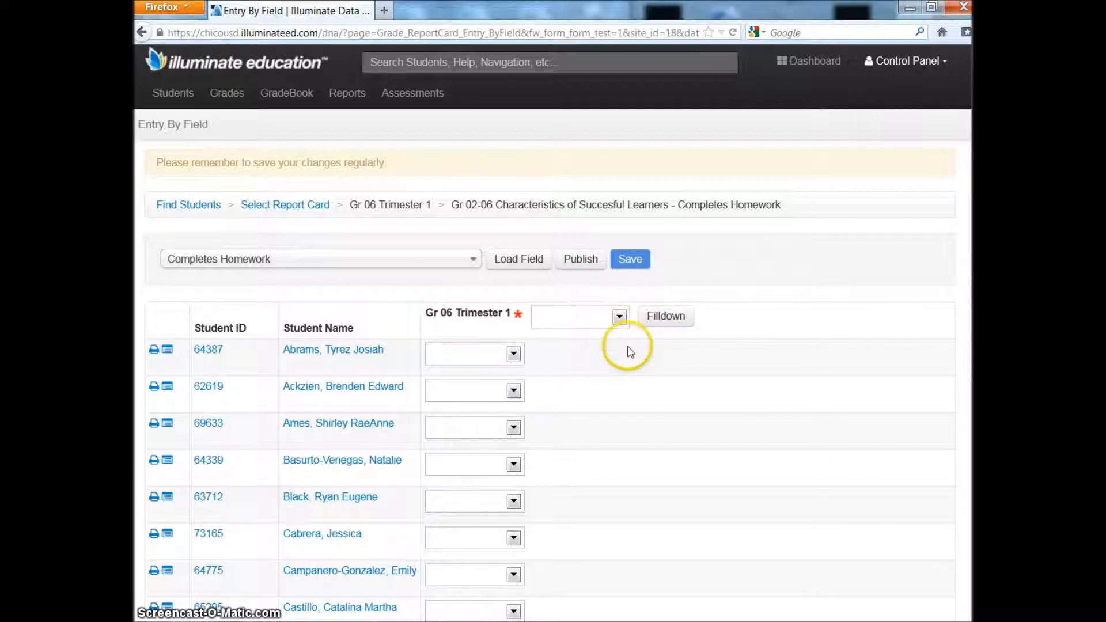
{"action": "left_click", "coordinate": [620, 318]}
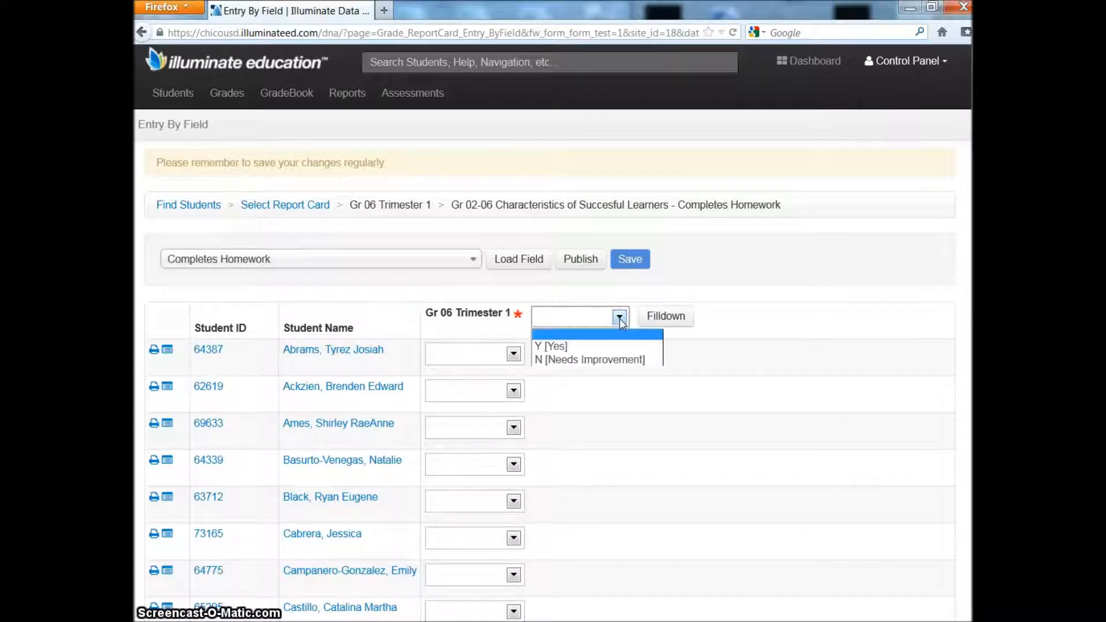
{"action": "left_click", "coordinate": [621, 349]}
{"action": "left_click", "coordinate": [666, 318]}
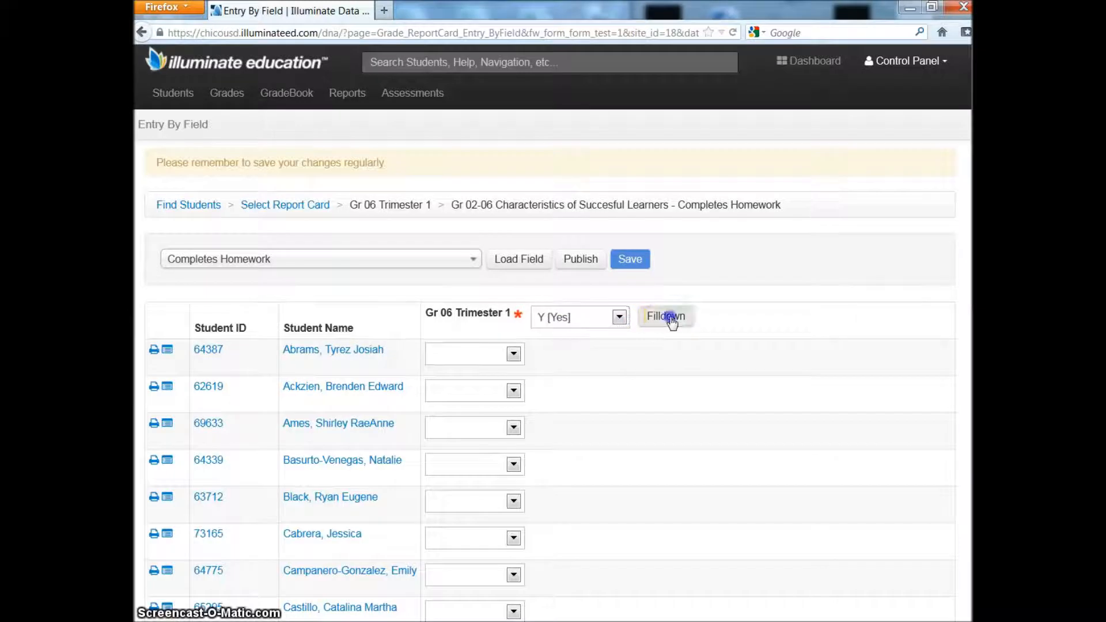
Change the third student's Completes Homework mark to N [Needs Improvement]
{"action": "left_click", "coordinate": [513, 428]}
{"action": "left_click", "coordinate": [511, 471]}
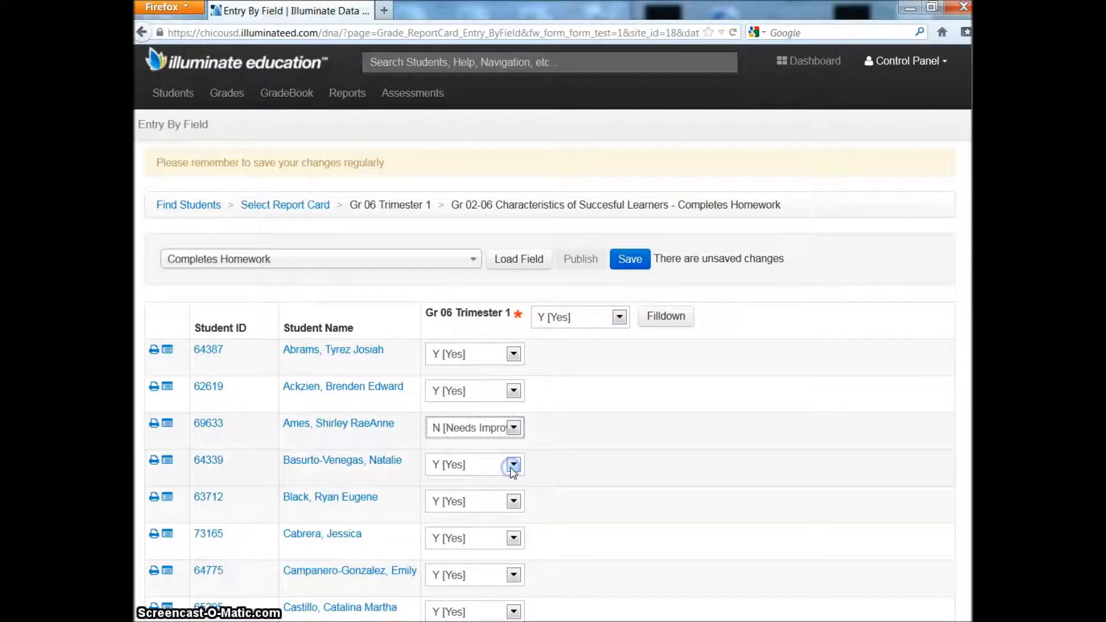
{"action": "left_click", "coordinate": [513, 464]}
{"action": "left_click", "coordinate": [555, 466]}
Clear all Completes Homework marks by filling down a blank value and save the changes
{"action": "left_click", "coordinate": [666, 318]}
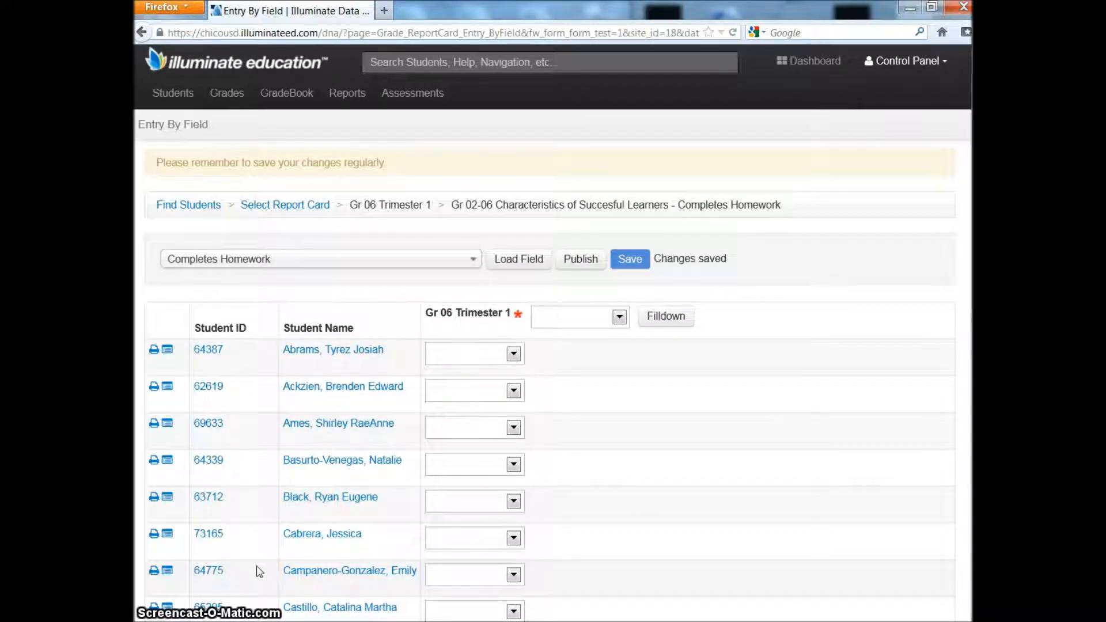
{"action": "left_click", "coordinate": [266, 530]}
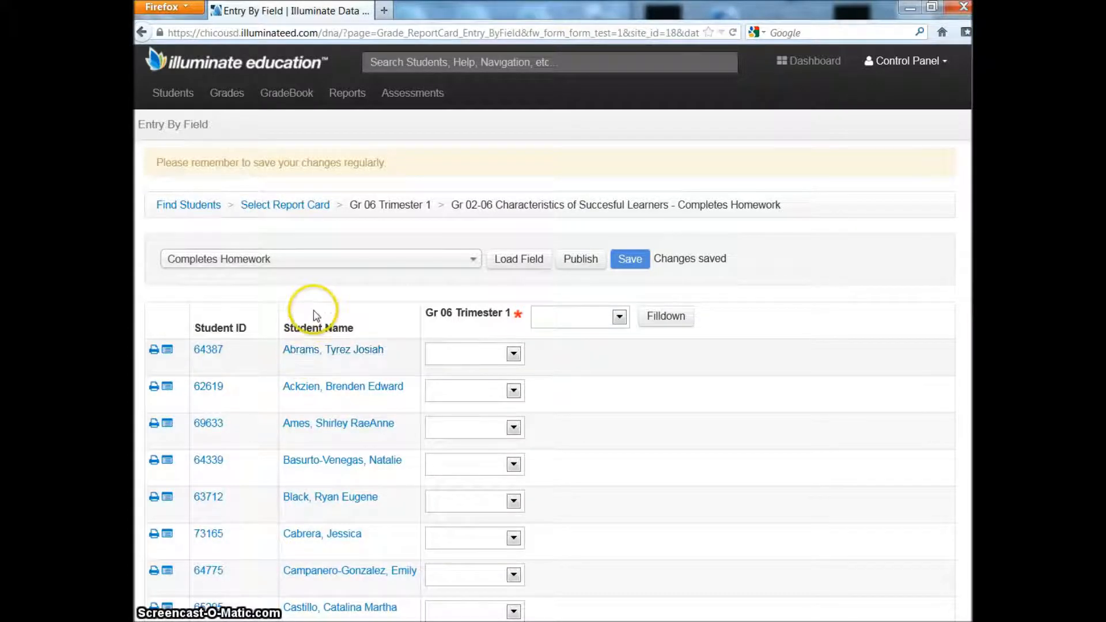
Return to report card selection, load Gr 06 Trimester 1, and open the Conference Note comment field for entry
{"action": "left_click", "coordinate": [298, 206]}
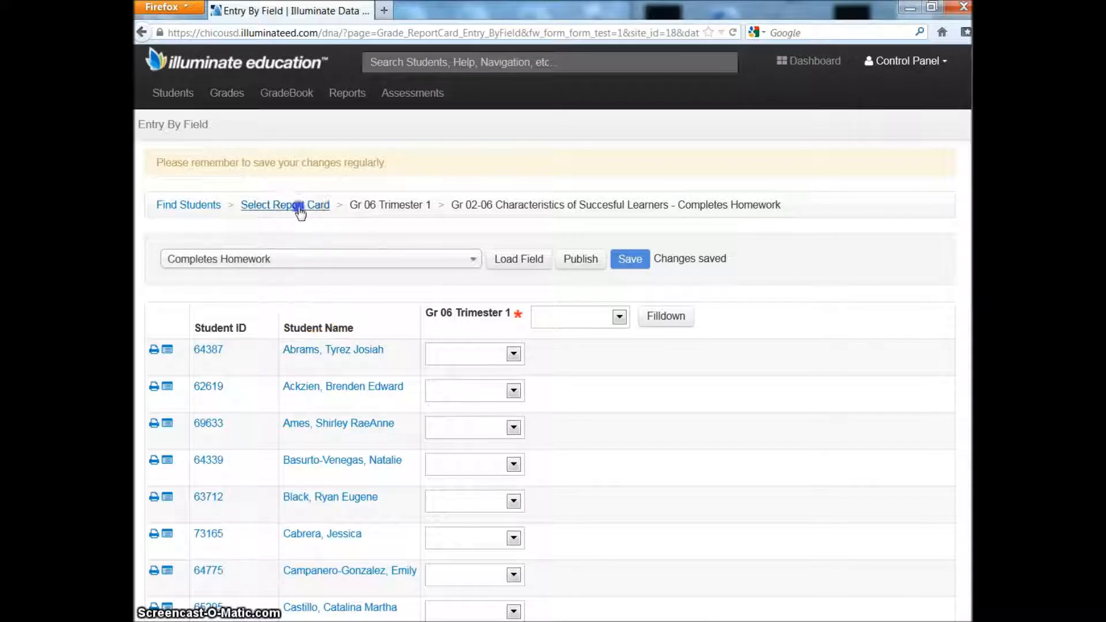
{"action": "left_click", "coordinate": [673, 260]}
{"action": "left_click", "coordinate": [306, 339]}
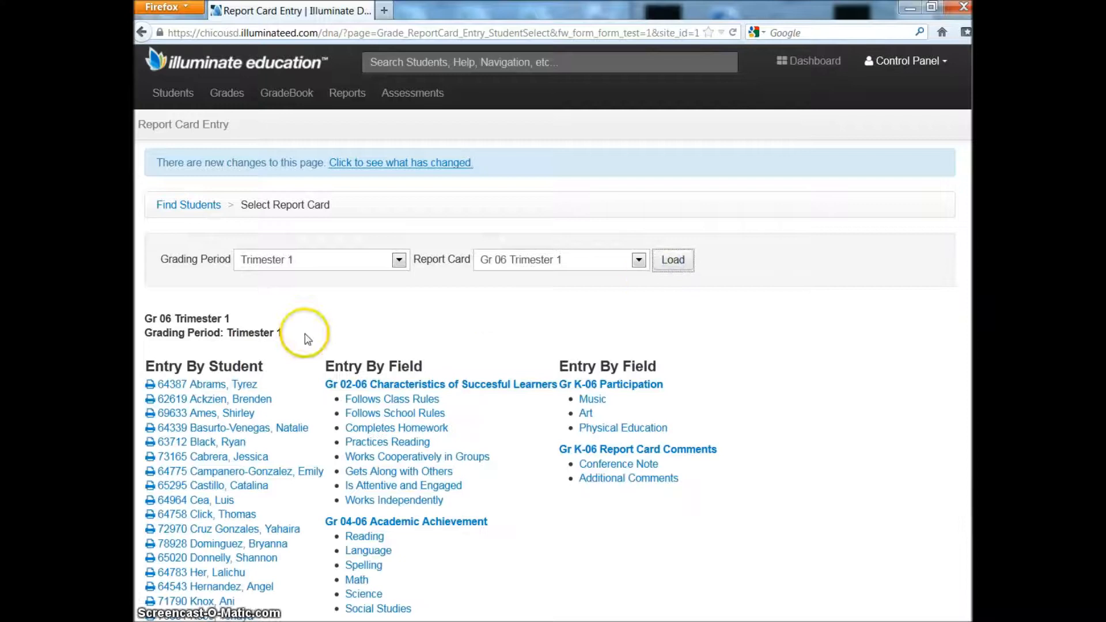
{"action": "left_click", "coordinate": [613, 468]}
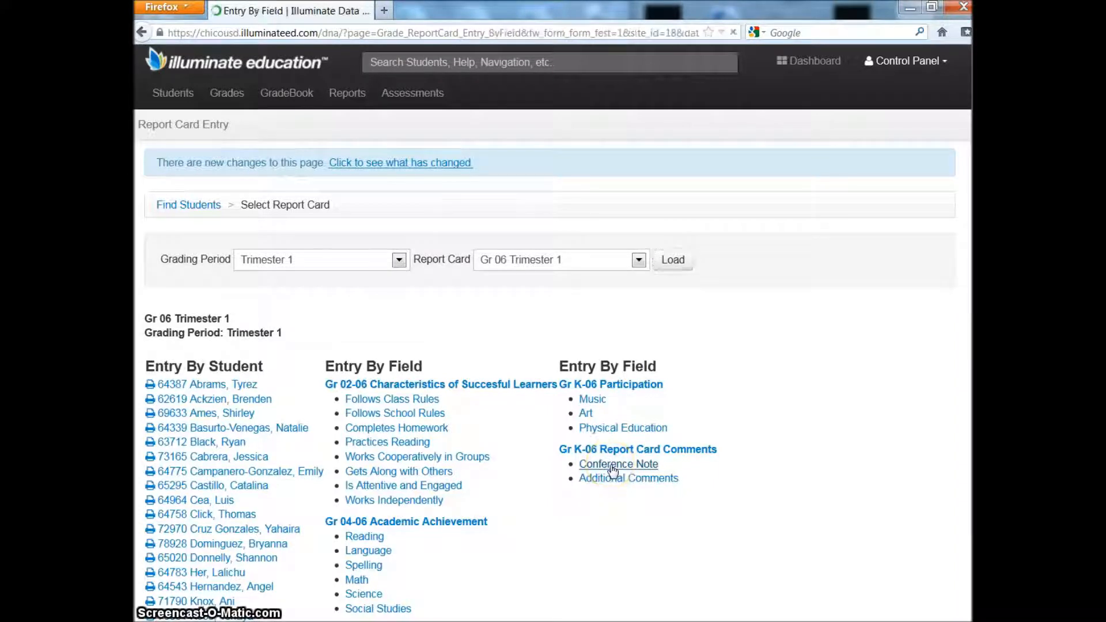
Try 1 - Parent Conference as the first student's Conference Note and clear it again
{"action": "left_click", "coordinate": [515, 355]}
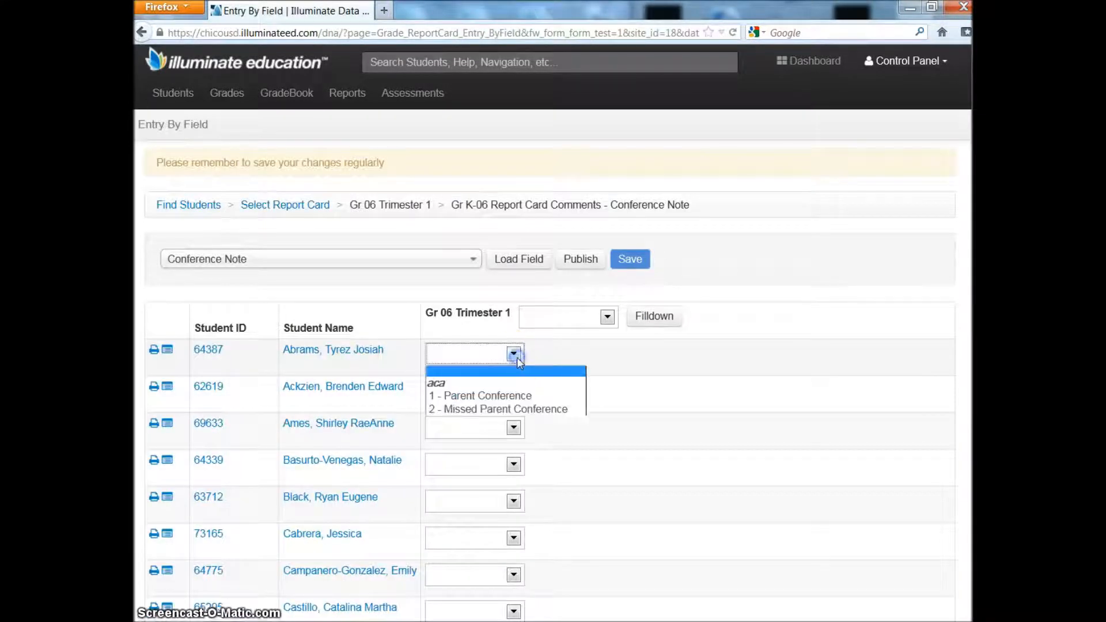
{"action": "left_click", "coordinate": [525, 396]}
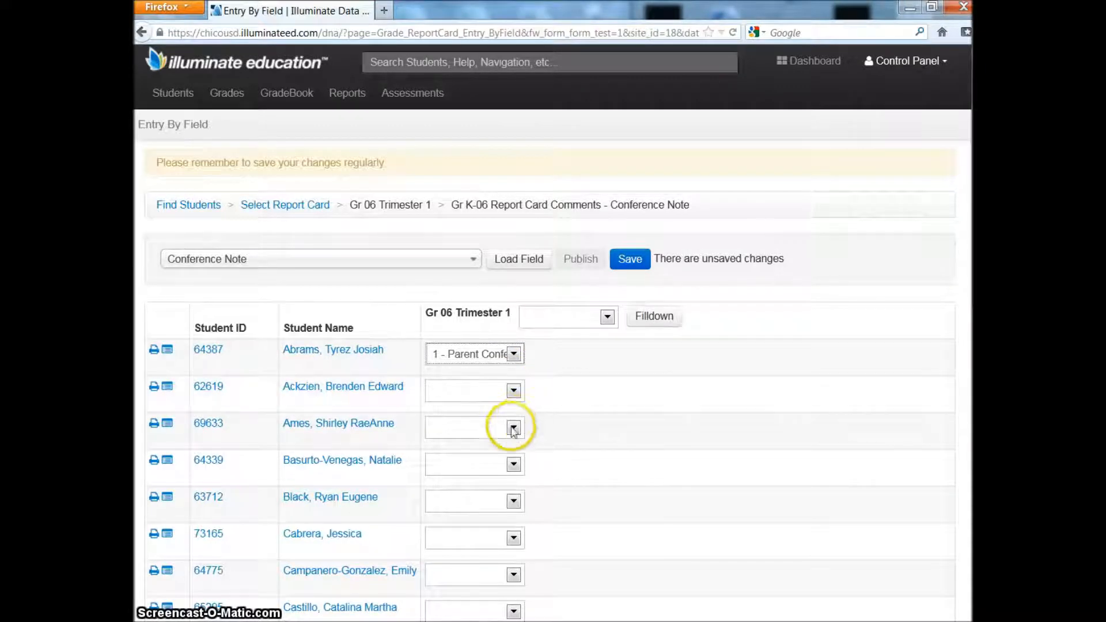
{"action": "left_click", "coordinate": [514, 427]}
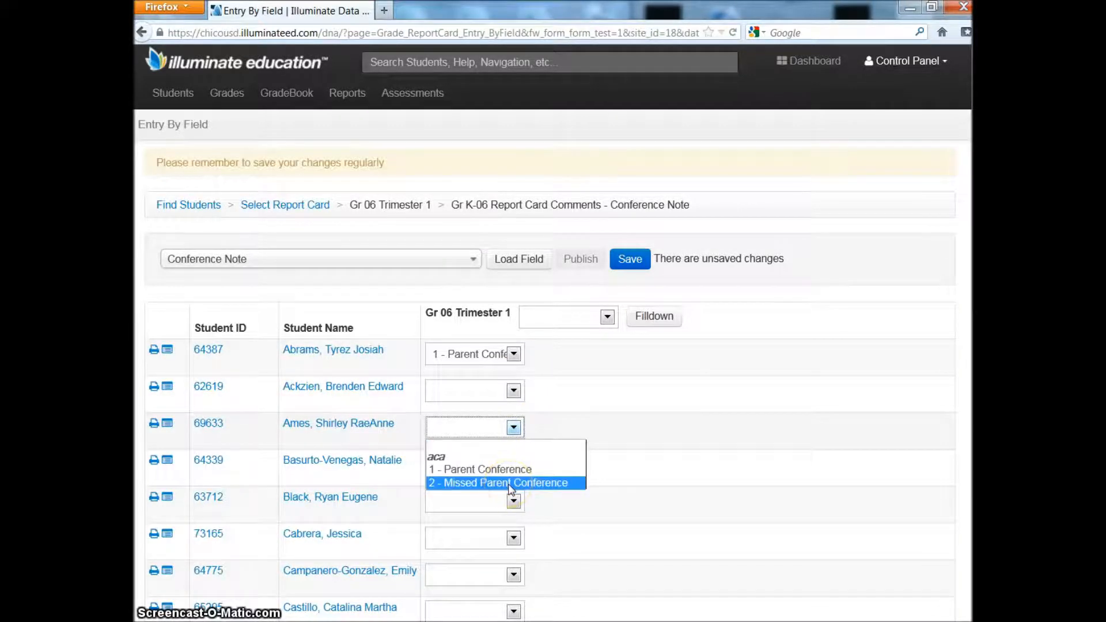
{"action": "left_click", "coordinate": [560, 386]}
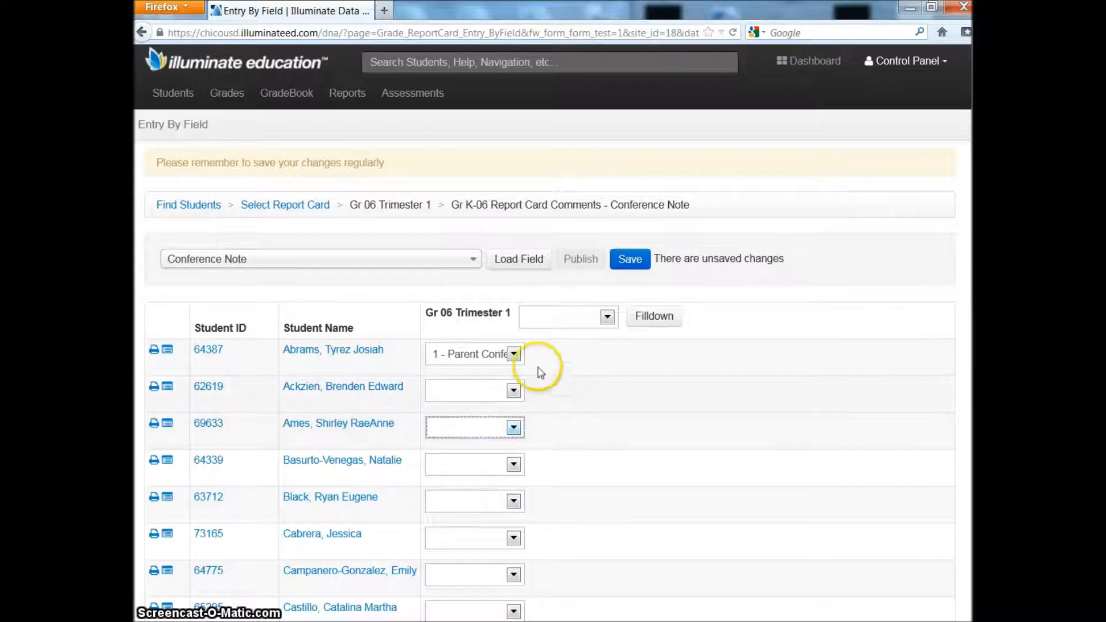
{"action": "left_click", "coordinate": [522, 357]}
{"action": "left_click", "coordinate": [507, 368]}
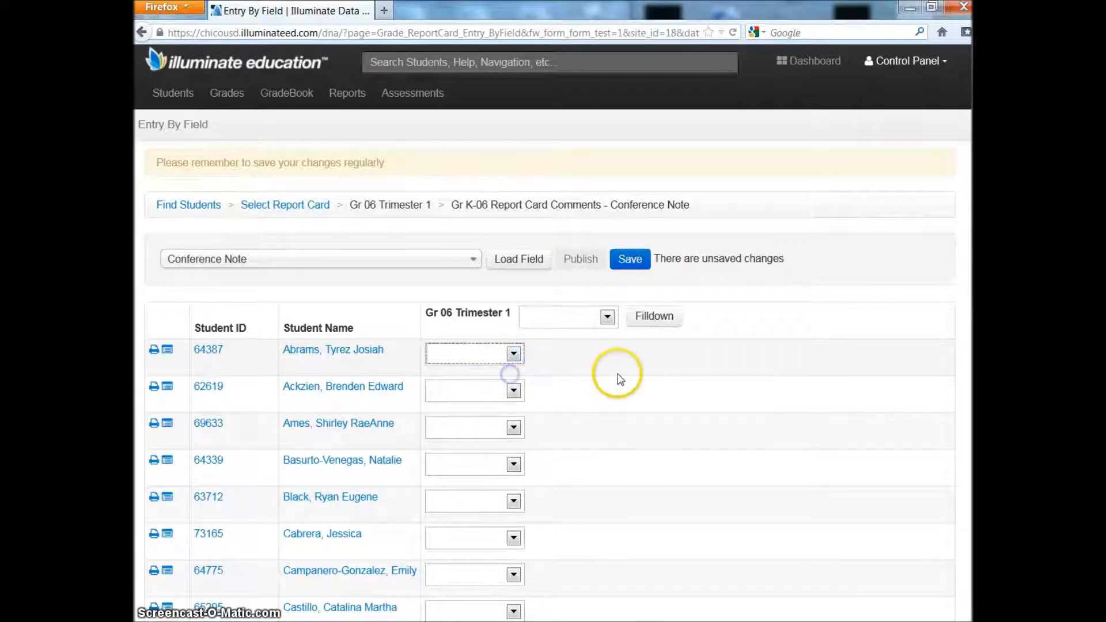
Load the Additional Comments field for entry, leaving the Conference Note page without saving
{"action": "left_click", "coordinate": [474, 261]}
{"action": "scroll", "coordinate": [430, 439], "scroll_direction": "down", "scroll_amount": 4}
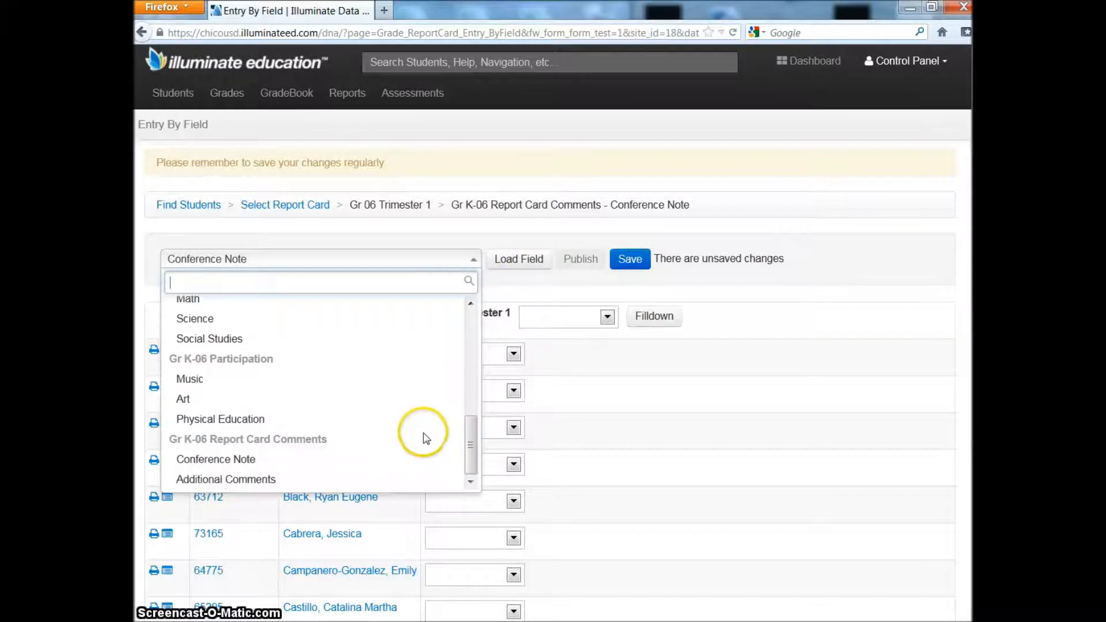
{"action": "left_click", "coordinate": [404, 294]}
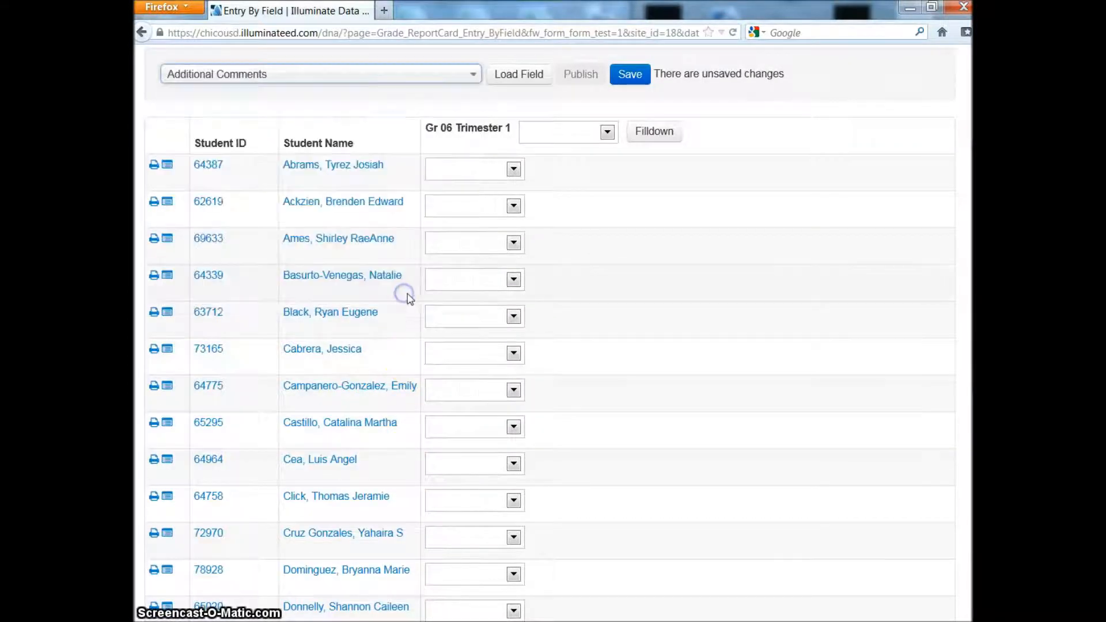
{"action": "left_click", "coordinate": [512, 78]}
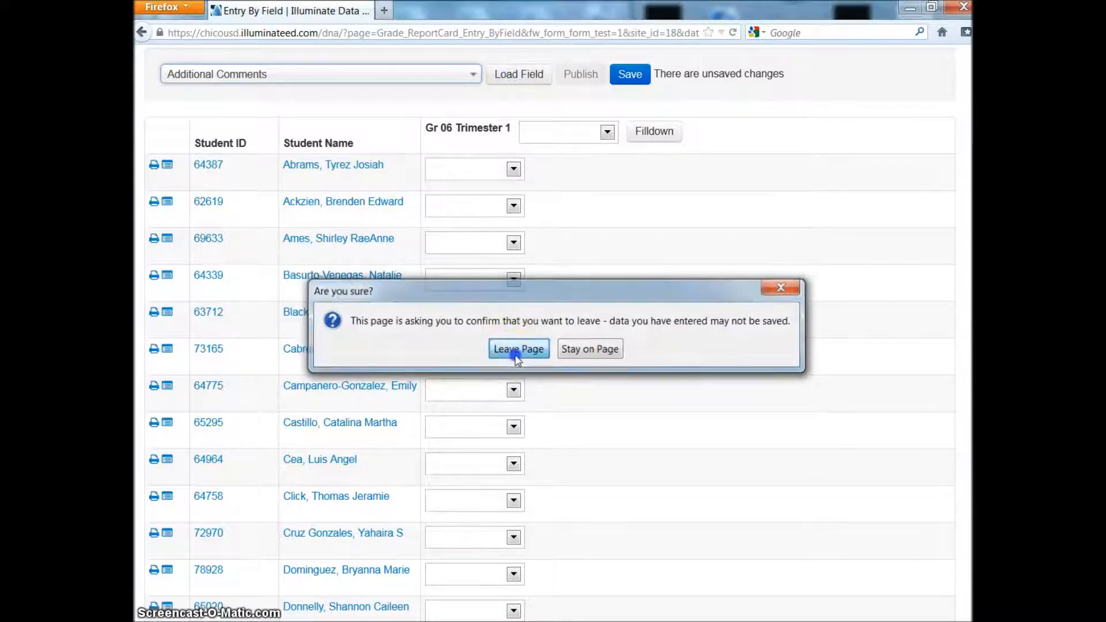
{"action": "left_click", "coordinate": [515, 350]}
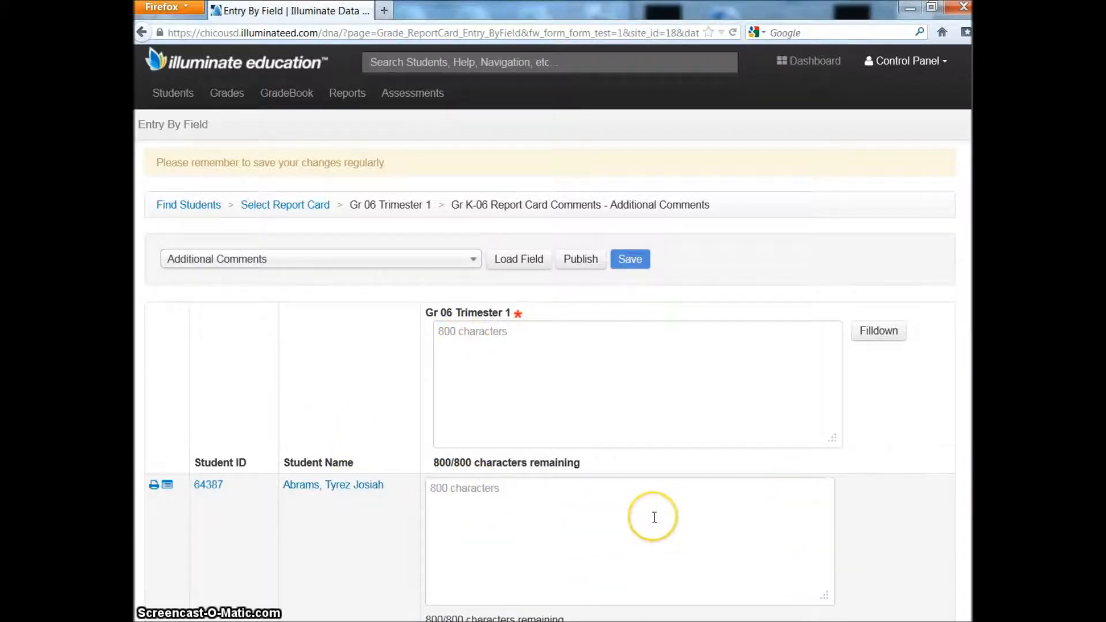
Fill down the comment "AR Reading Minuntes" to all students, and try adding 456 to the first student's comment before removing it
{"action": "scroll", "coordinate": [645, 519], "scroll_direction": "down", "scroll_amount": 3}
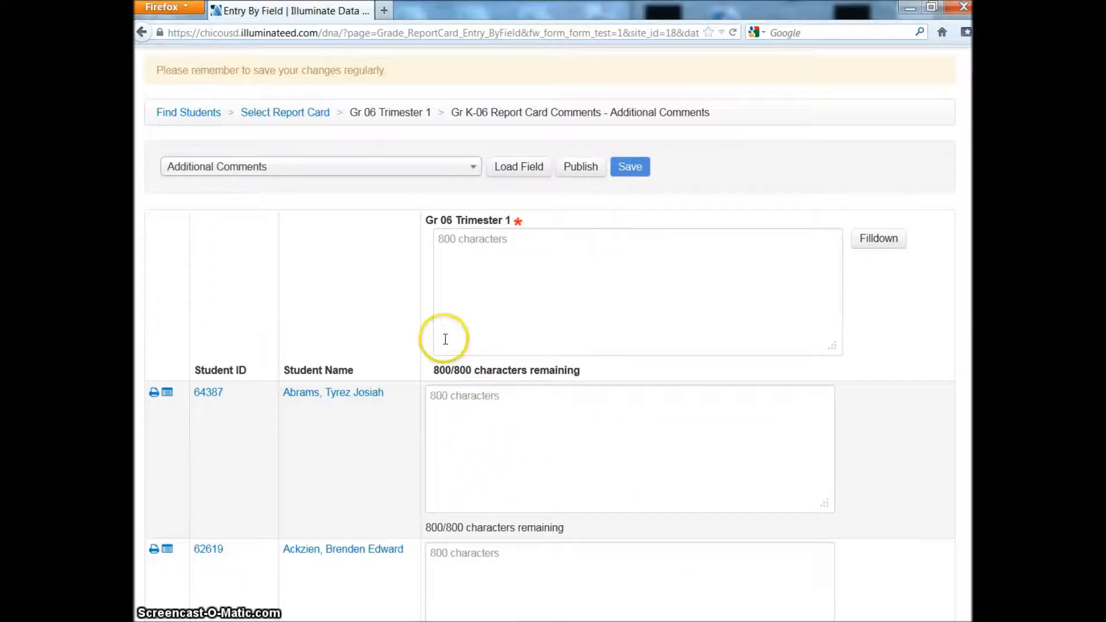
{"action": "left_click", "coordinate": [463, 245]}
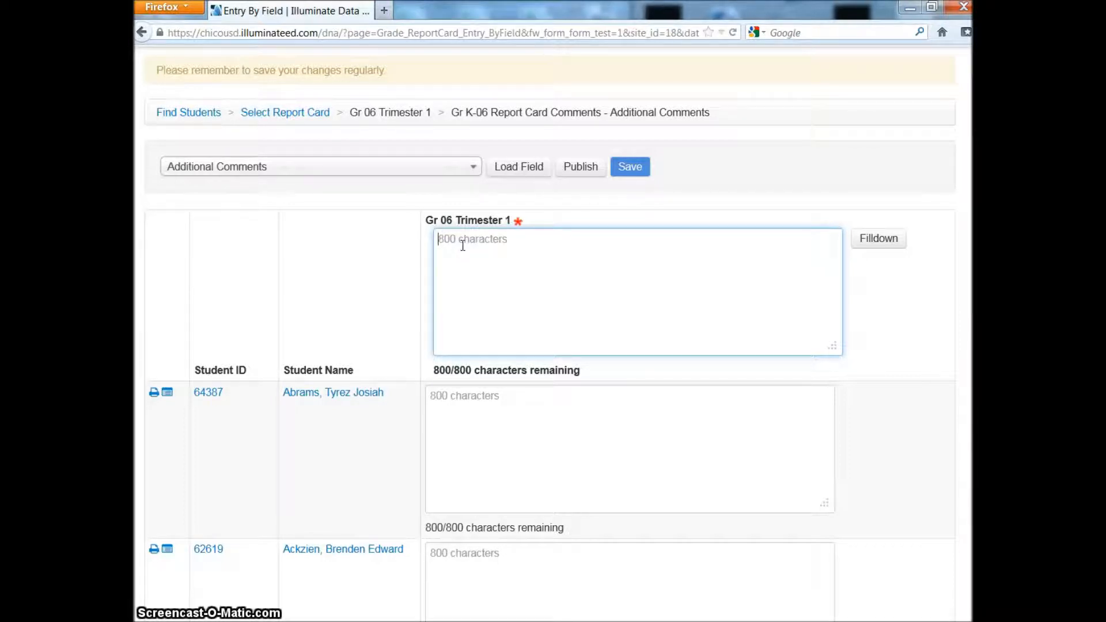
{"action": "type", "text": "AR Reading Minuntes"}
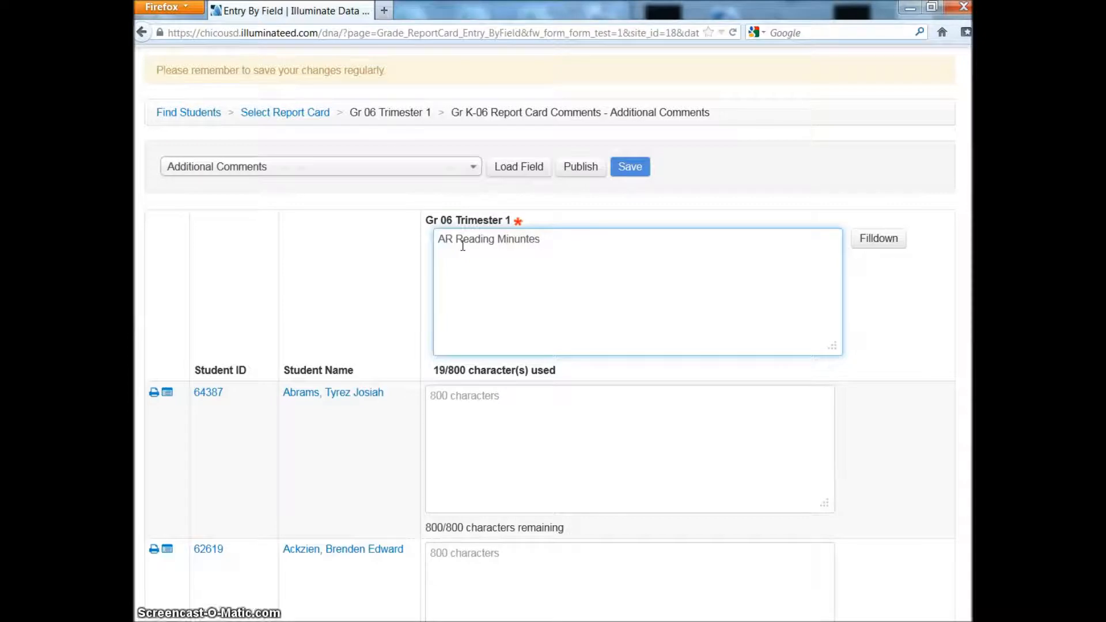
{"action": "left_click", "coordinate": [886, 242]}
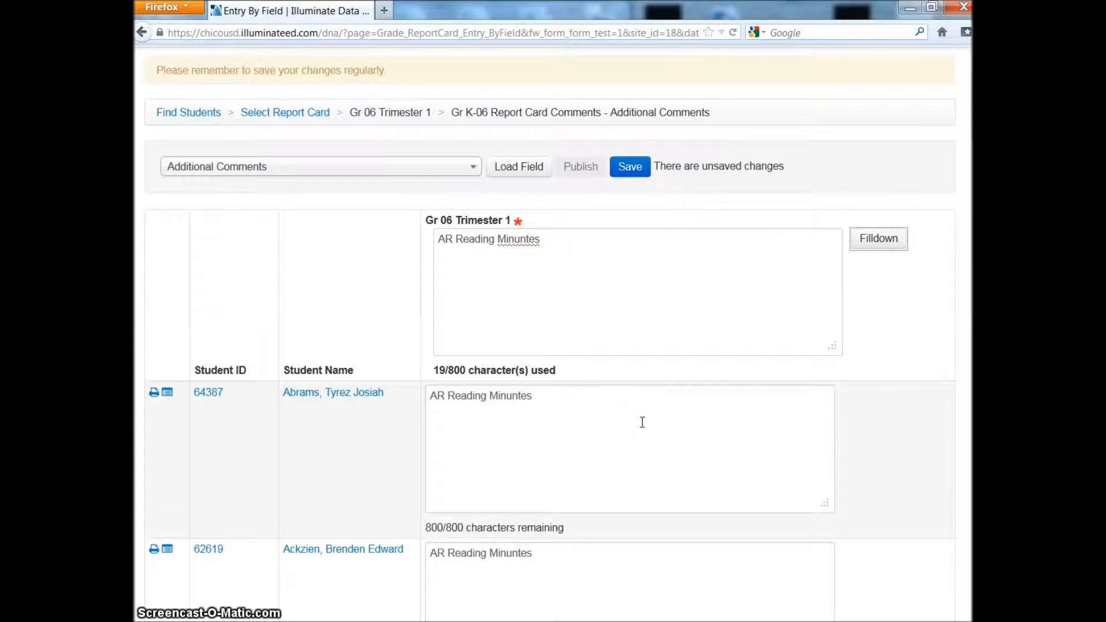
{"action": "left_click", "coordinate": [552, 399]}
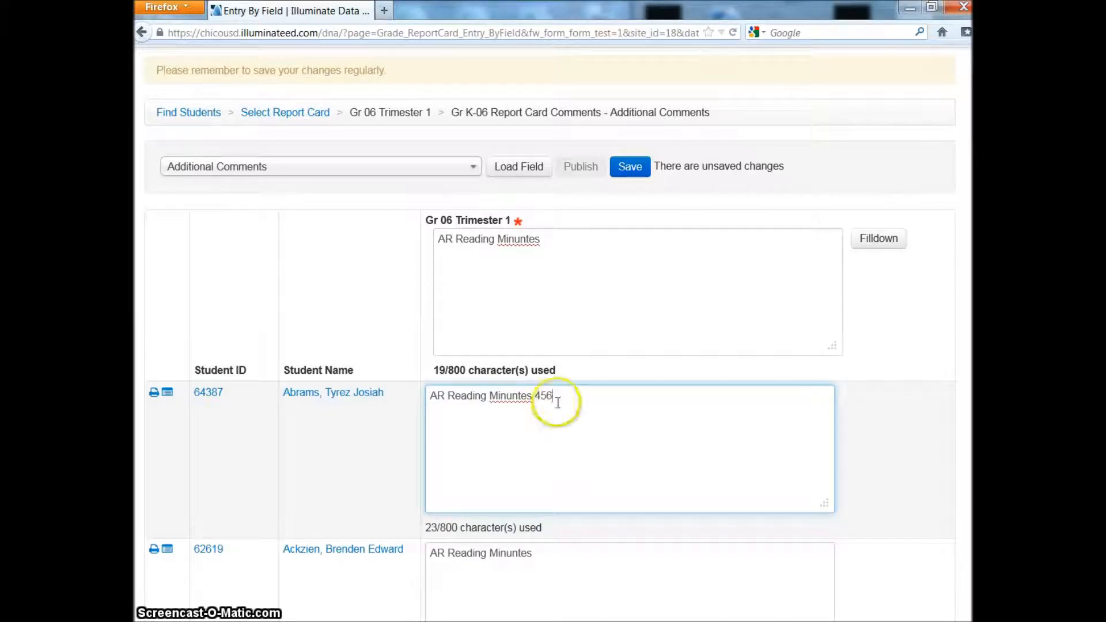
{"action": "left_click_drag", "start_coordinate": [562, 396], "coordinate": [533, 396]}
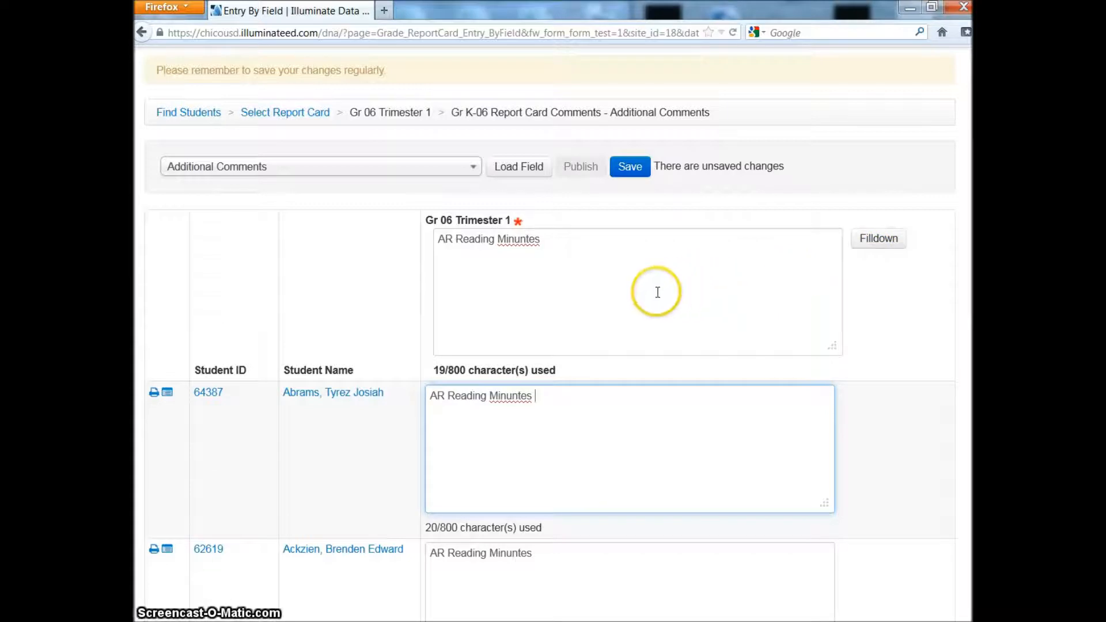
Correct the filldown comment's spelling to "AR Reading Minutes" and fill it down to all students again
{"action": "left_click", "coordinate": [548, 244]}
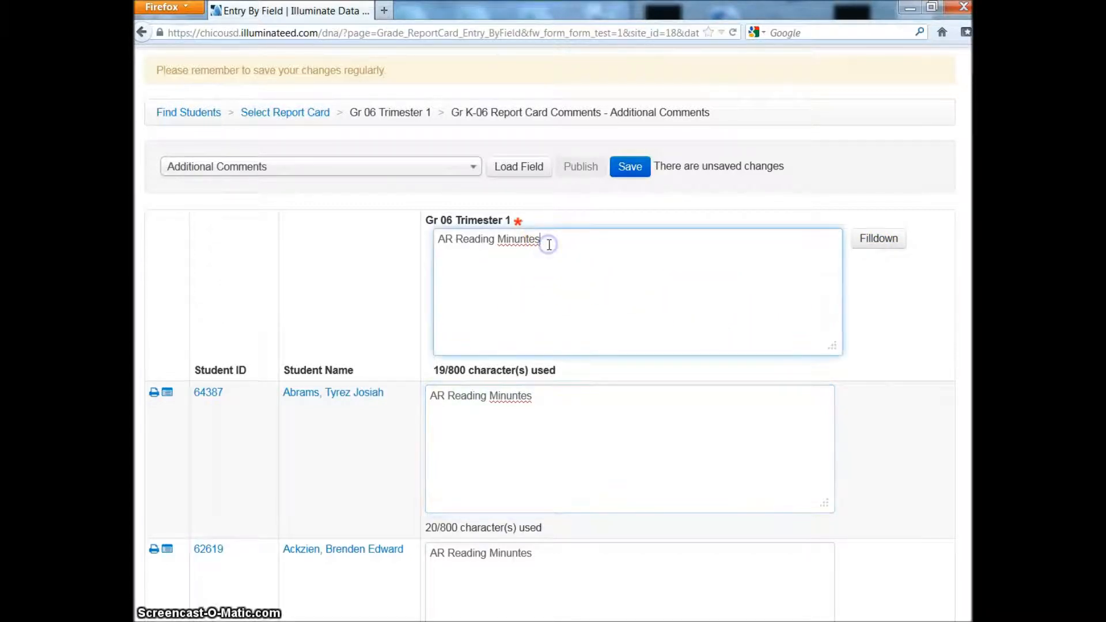
{"action": "left_click", "coordinate": [532, 243]}
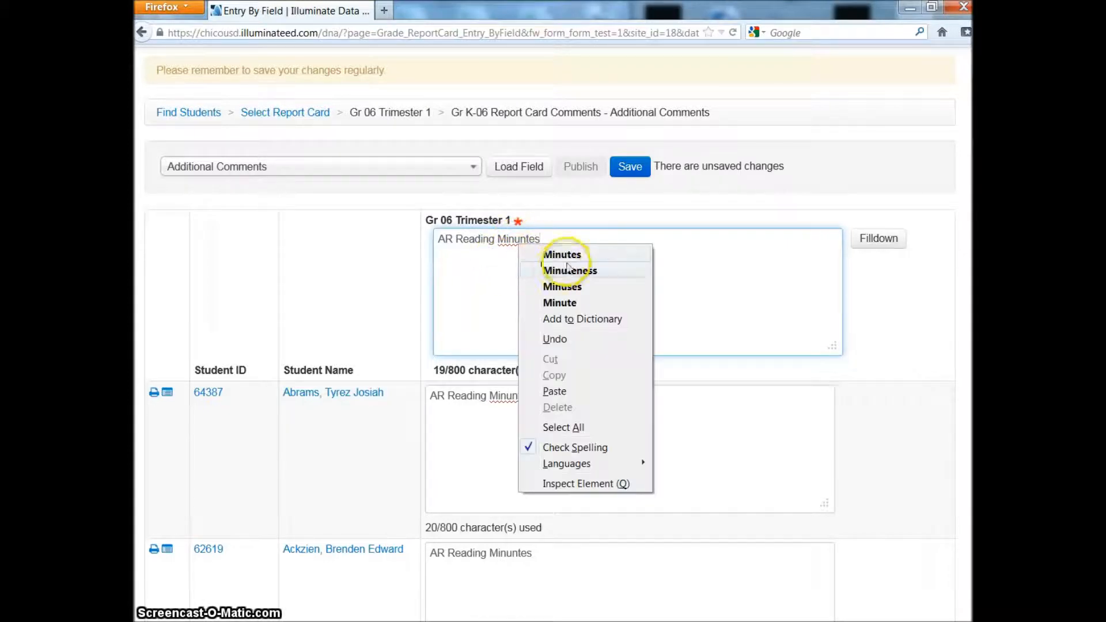
{"action": "left_click", "coordinate": [568, 255]}
{"action": "left_click", "coordinate": [877, 242]}
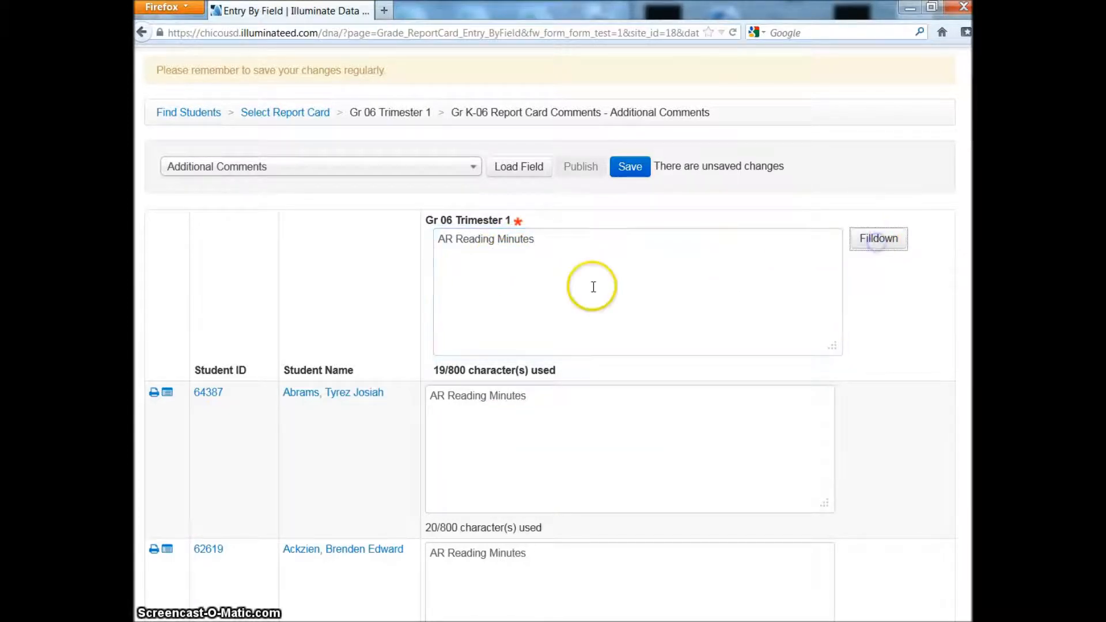
{"action": "left_click", "coordinate": [544, 241]}
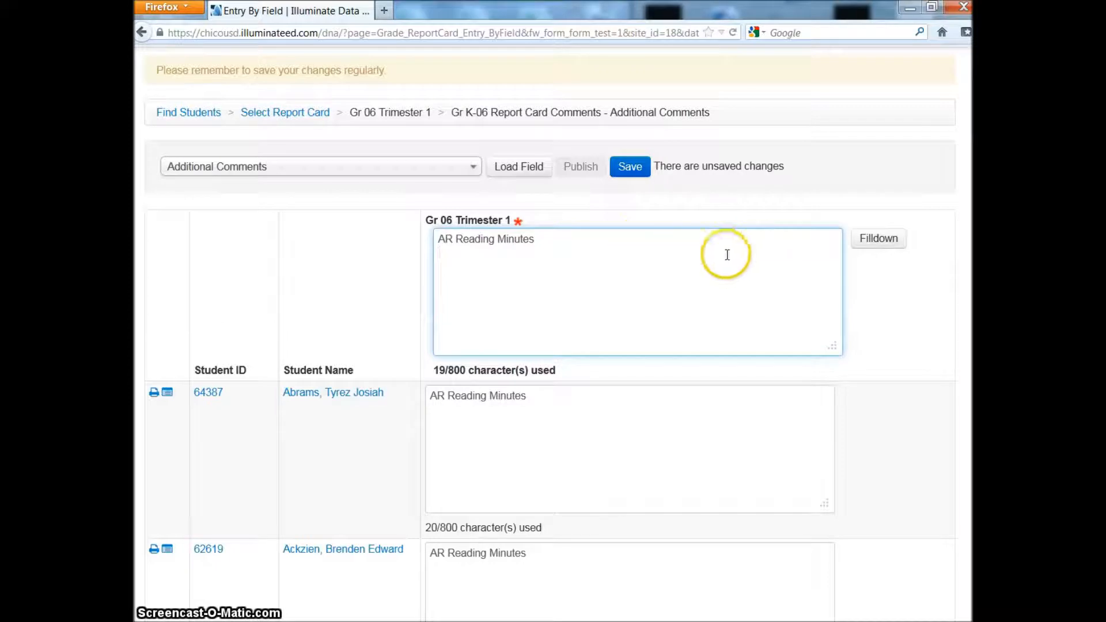
{"action": "left_click", "coordinate": [712, 290]}
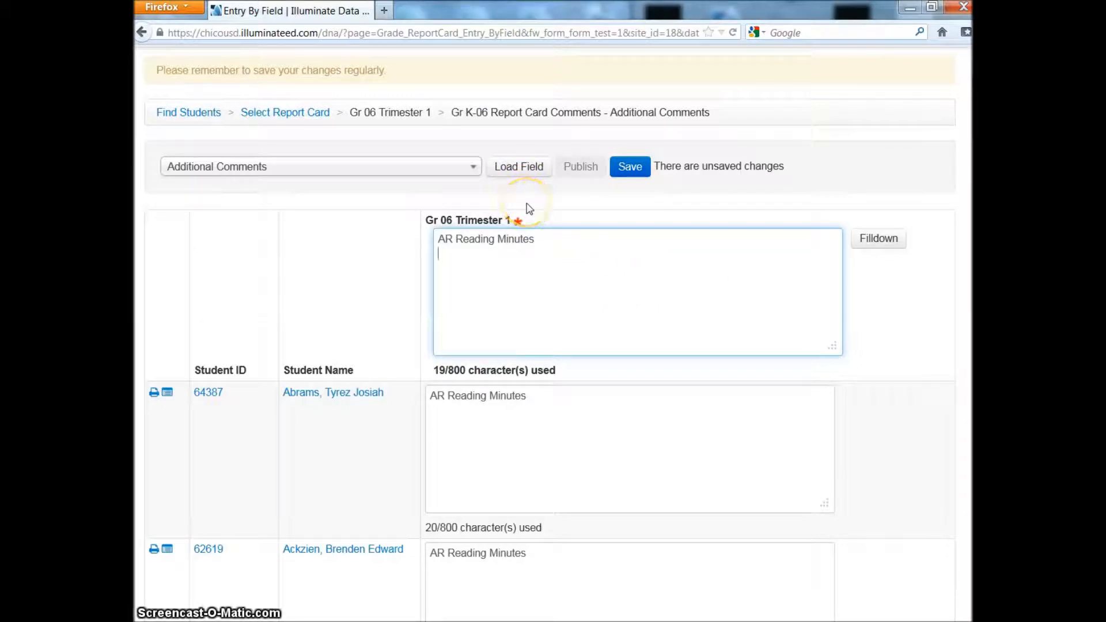
Return to report card selection without saving the comments and load Gr 06 Trimester 1
{"action": "scroll", "coordinate": [529, 209], "scroll_direction": "up", "scroll_amount": 3}
{"action": "left_click", "coordinate": [285, 206]}
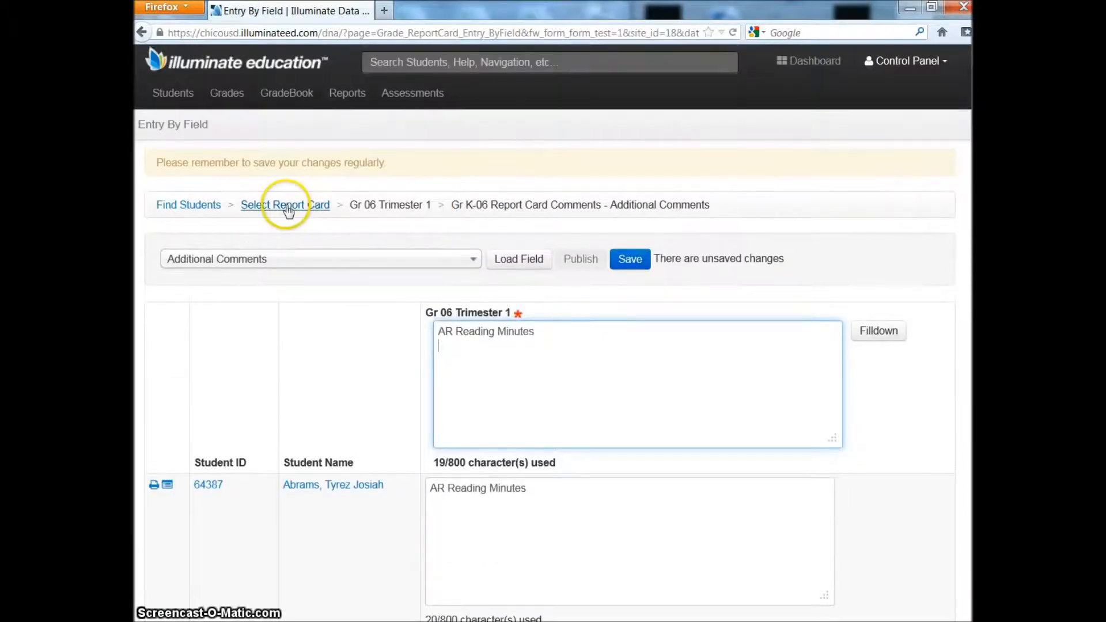
{"action": "left_click", "coordinate": [510, 349]}
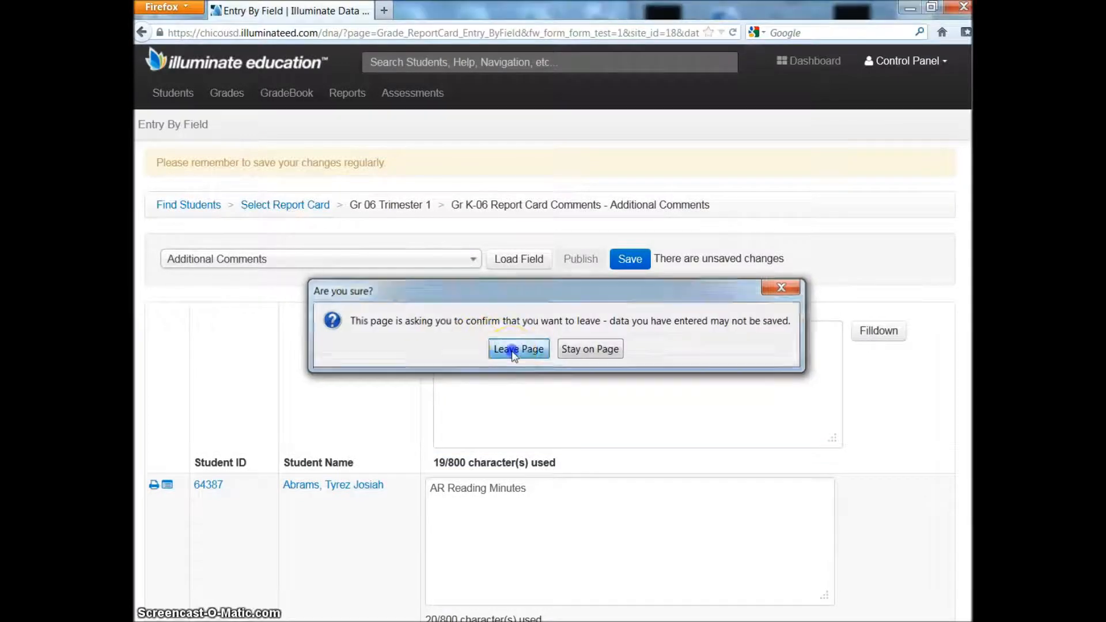
{"action": "left_click", "coordinate": [673, 260]}
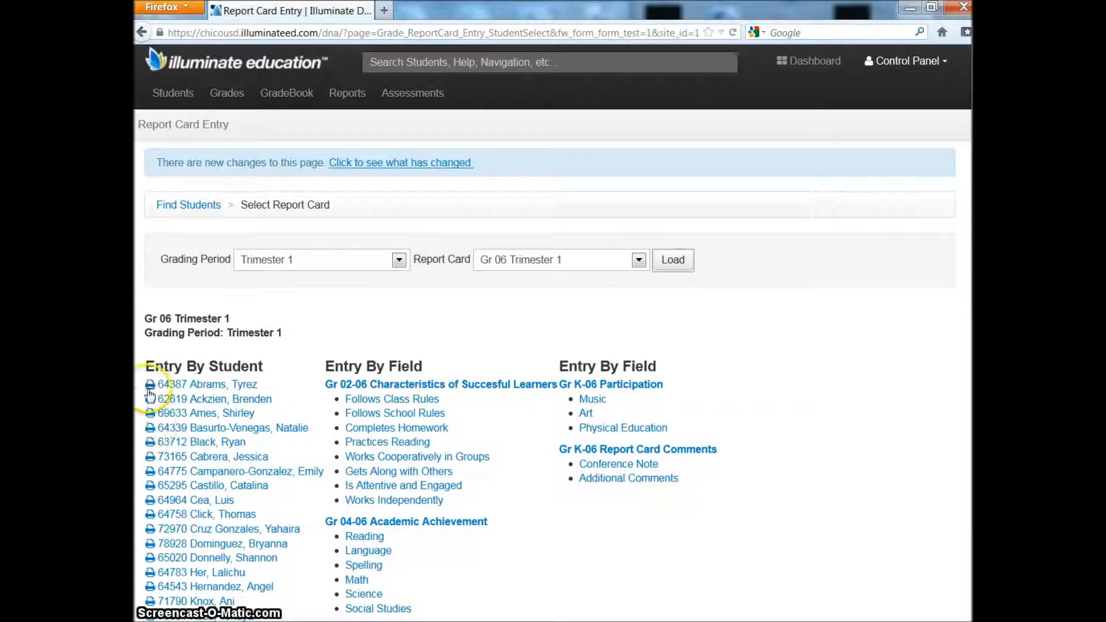
Print the first student's report card from their entry page, view the PDF in Adobe Acrobat, and close it
{"action": "left_click", "coordinate": [214, 386]}
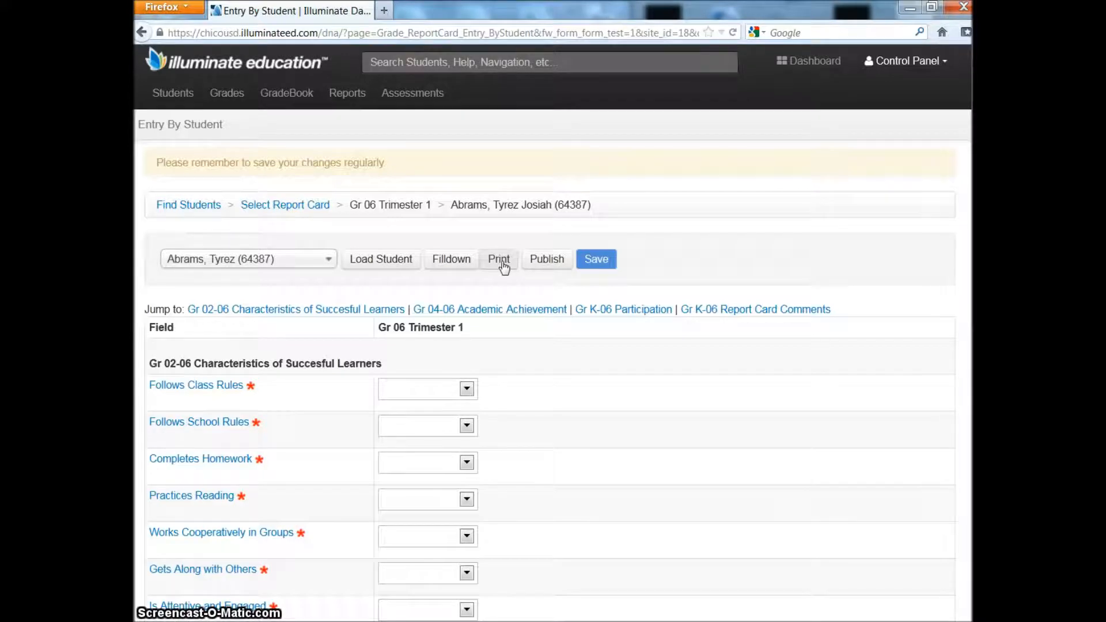
{"action": "left_click", "coordinate": [499, 261]}
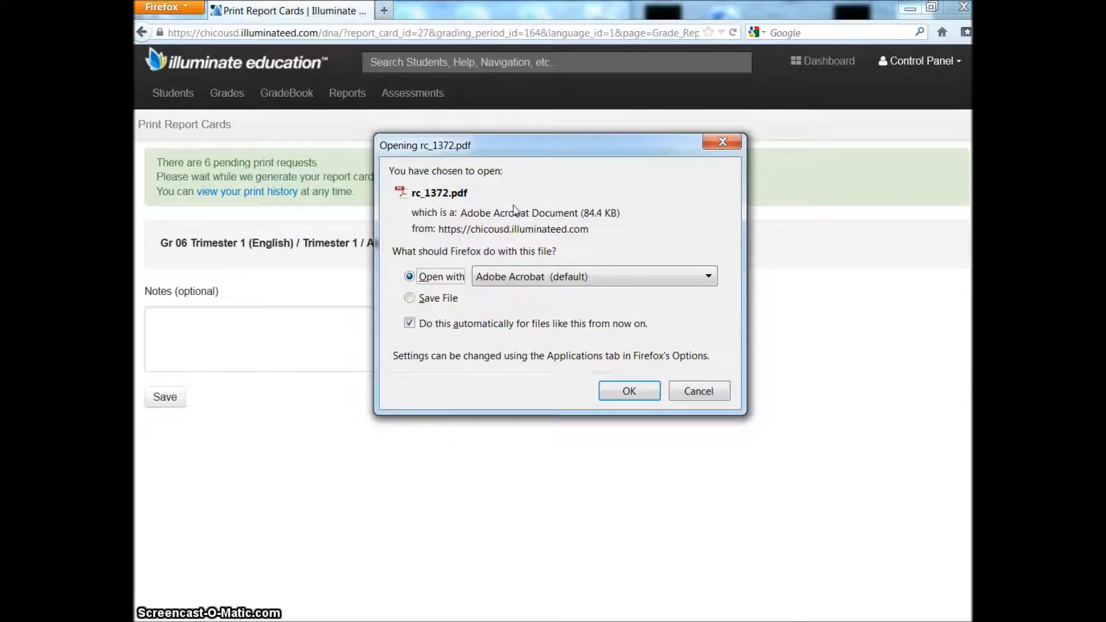
{"action": "left_click", "coordinate": [629, 393]}
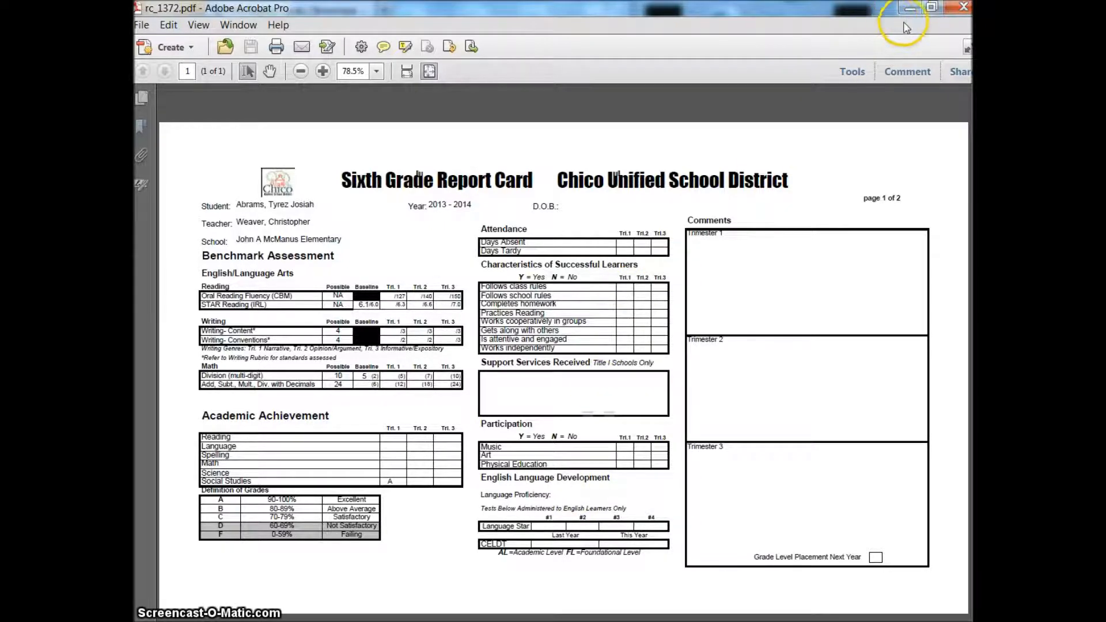
{"action": "left_click", "coordinate": [958, 8]}
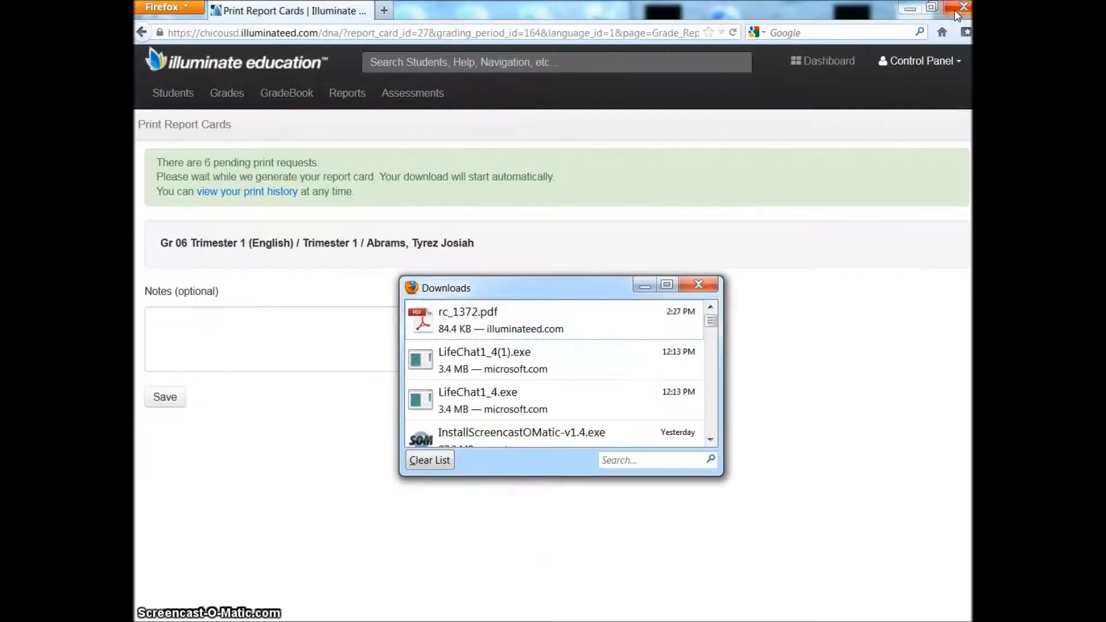
{"action": "left_click", "coordinate": [698, 284]}
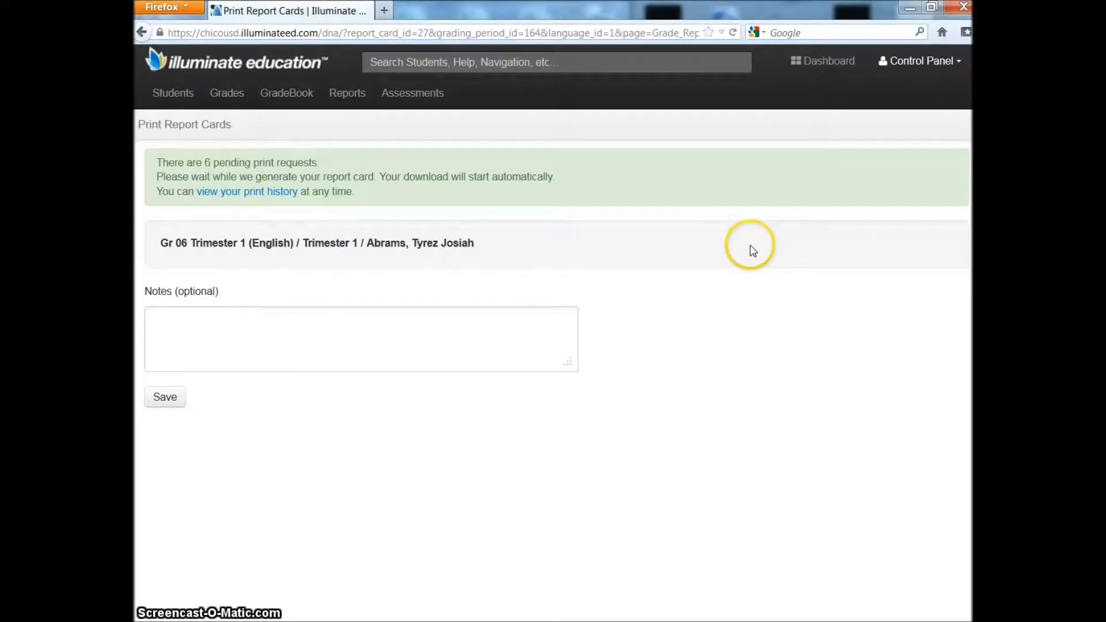
Open Printing & Print History and list the 6th Grade section's current students for the Gr 06 Trimester 1 report card
{"action": "left_click", "coordinate": [233, 98]}
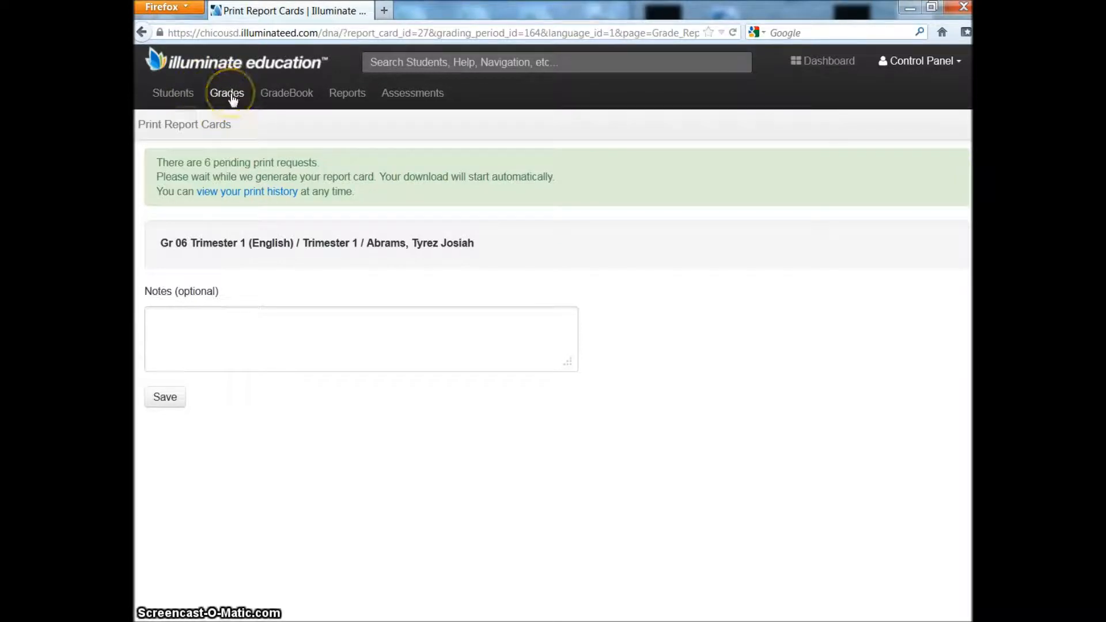
{"action": "left_click", "coordinate": [233, 99]}
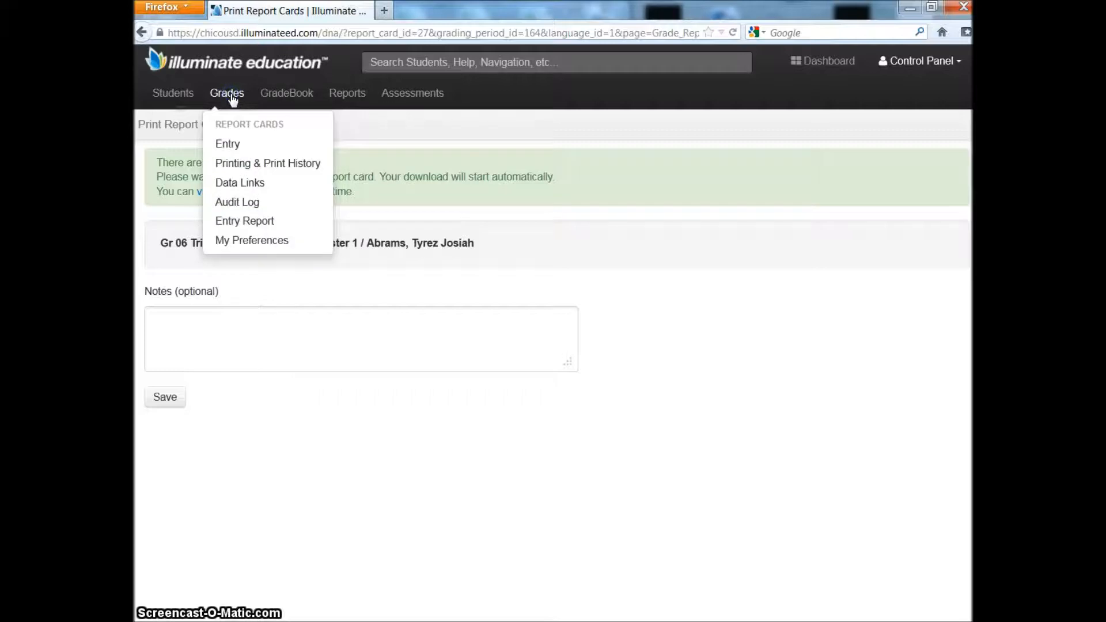
{"action": "left_click", "coordinate": [240, 167]}
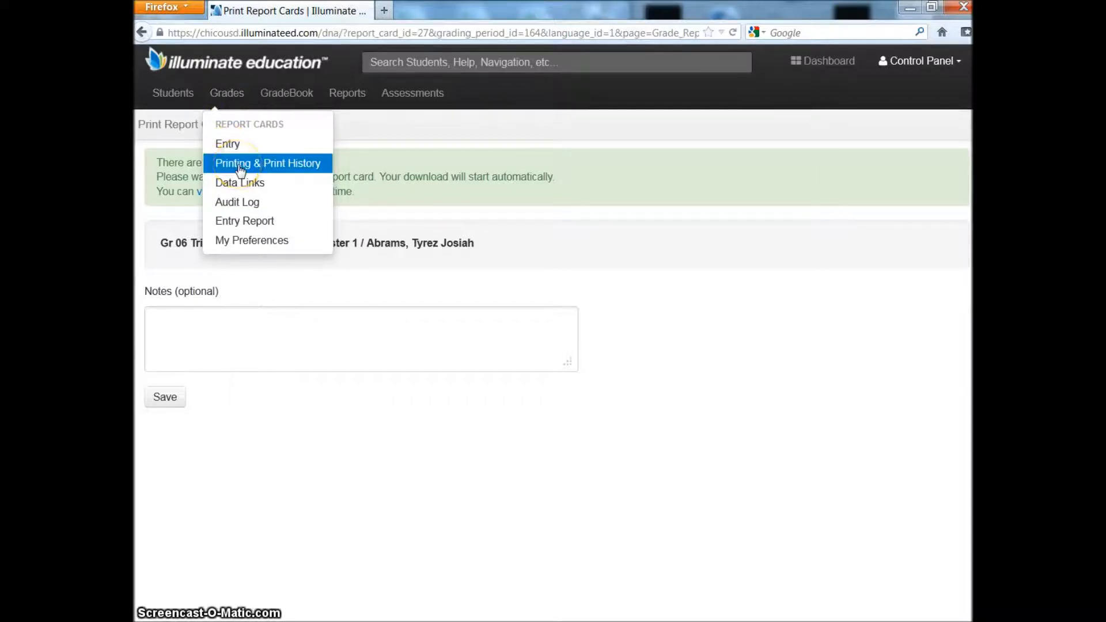
{"action": "left_click", "coordinate": [241, 167]}
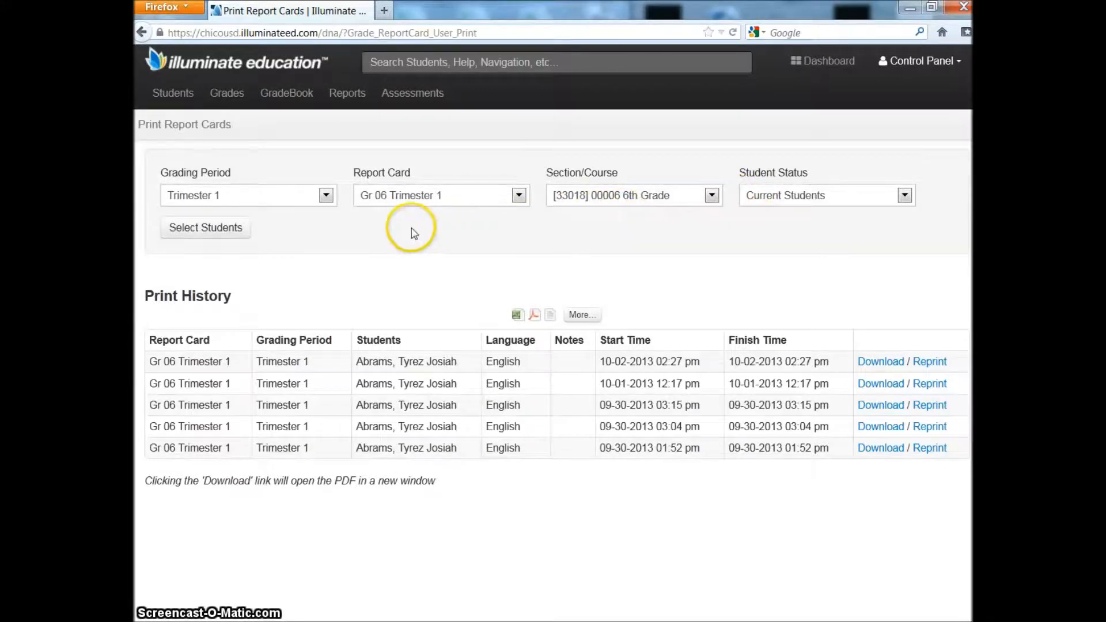
{"action": "left_click", "coordinate": [227, 234]}
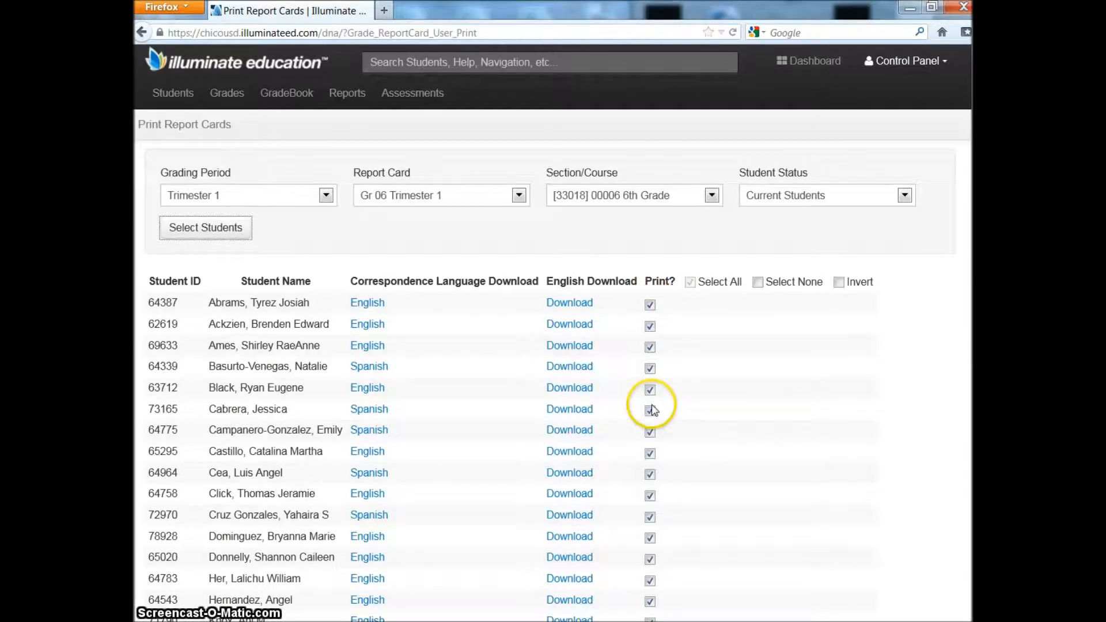
Clear every student's Print mark, mark only the first three students, and invert the selection
{"action": "left_click", "coordinate": [758, 283]}
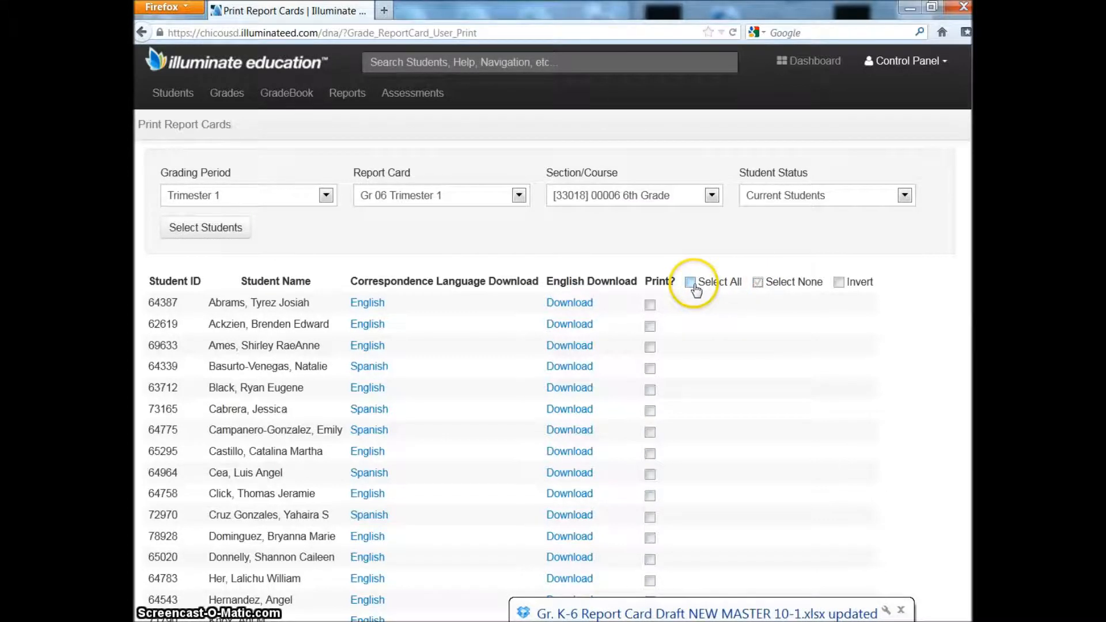
{"action": "left_click", "coordinate": [902, 609]}
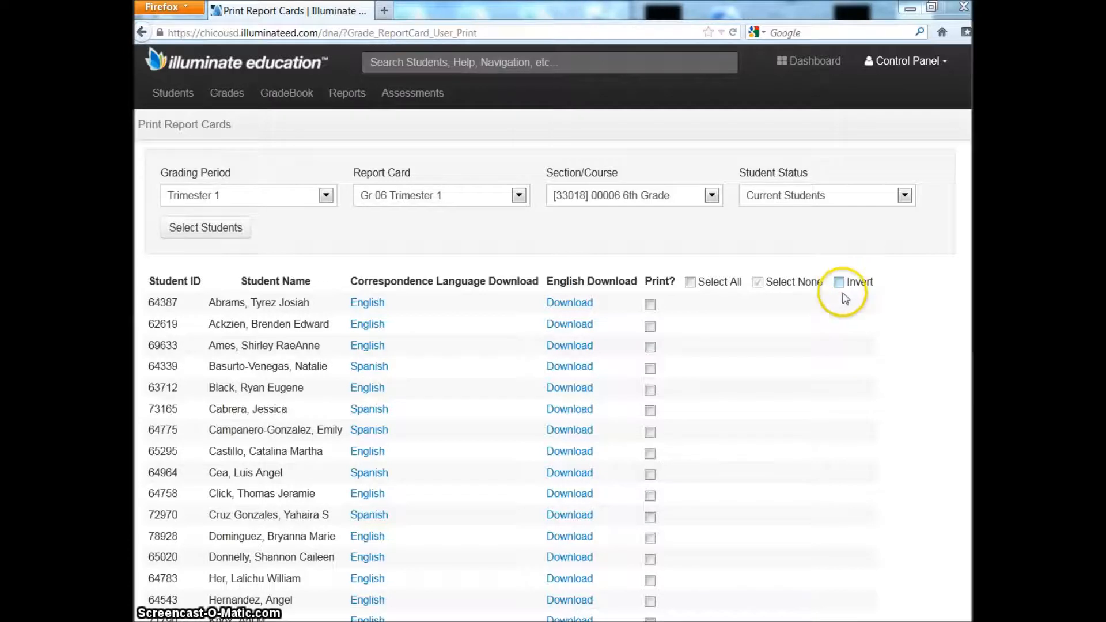
{"action": "left_click", "coordinate": [650, 305]}
{"action": "left_click", "coordinate": [650, 326]}
{"action": "left_click", "coordinate": [650, 348]}
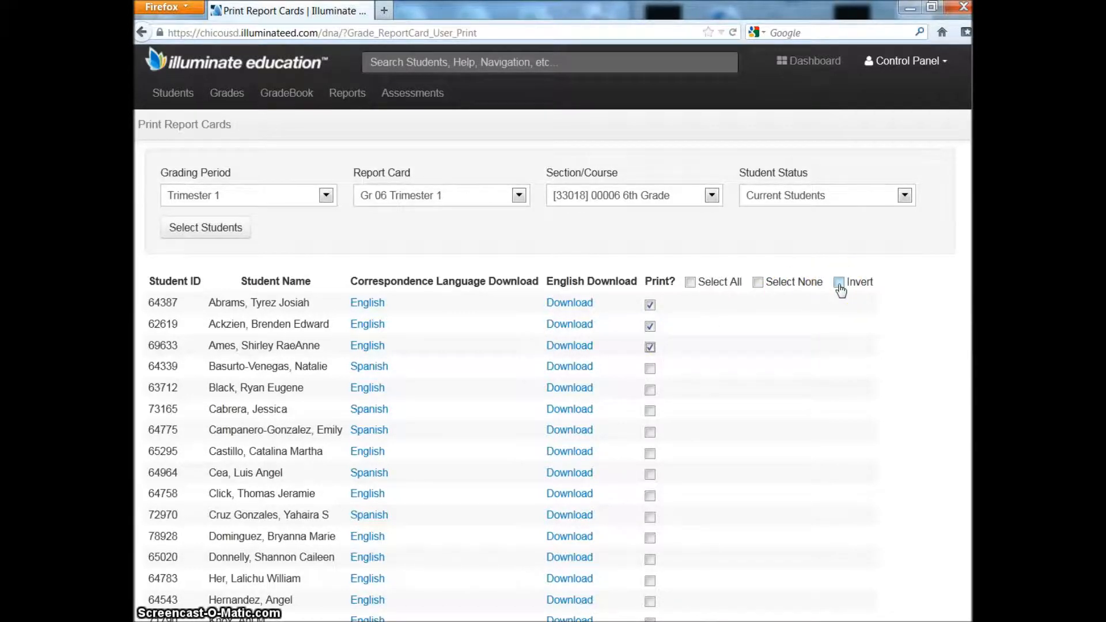
{"action": "left_click", "coordinate": [742, 284]}
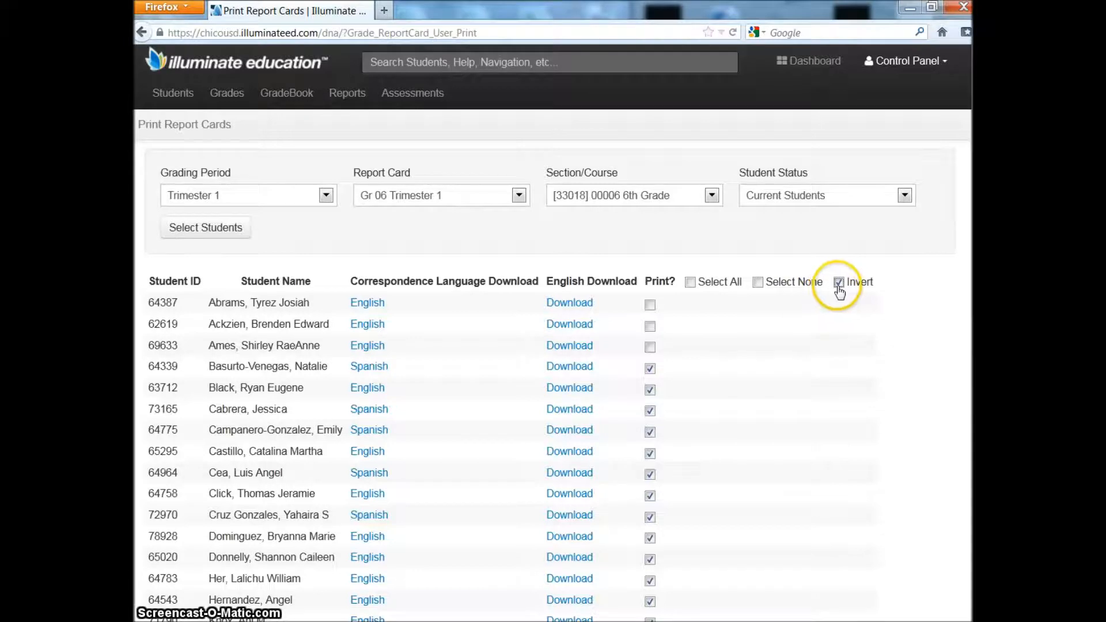
Mark every student in the 6th Grade section for report card printing
{"action": "left_click", "coordinate": [692, 283]}
{"action": "scroll", "coordinate": [680, 388], "scroll_direction": "down", "scroll_amount": 10}
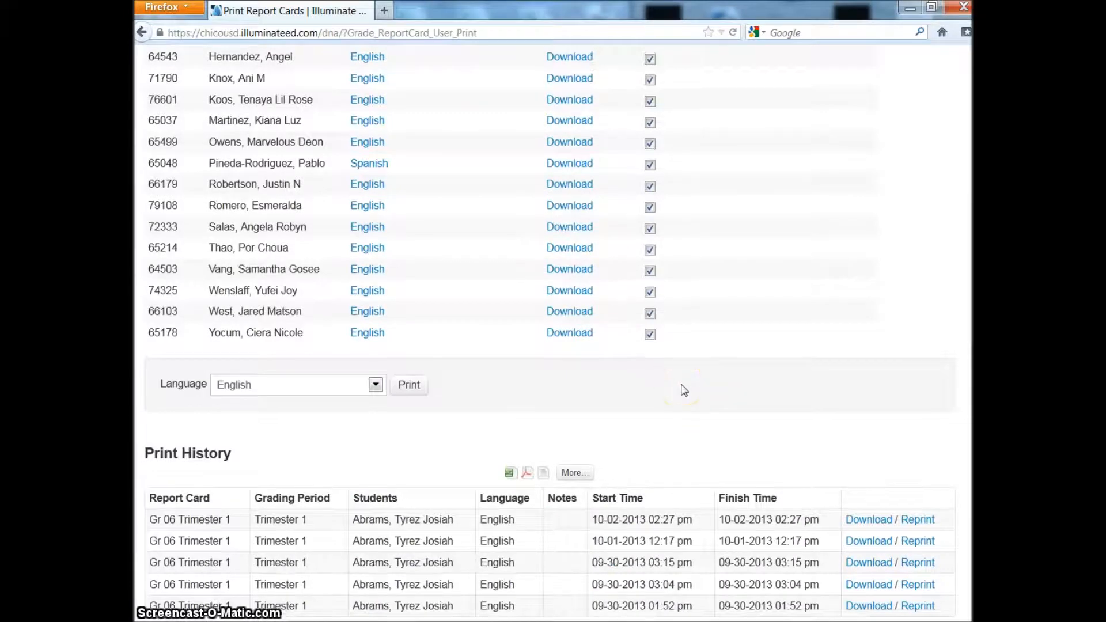
{"action": "scroll", "coordinate": [684, 391], "scroll_direction": "up", "scroll_amount": 3}
{"action": "scroll", "coordinate": [684, 390], "scroll_direction": "up", "scroll_amount": 3}
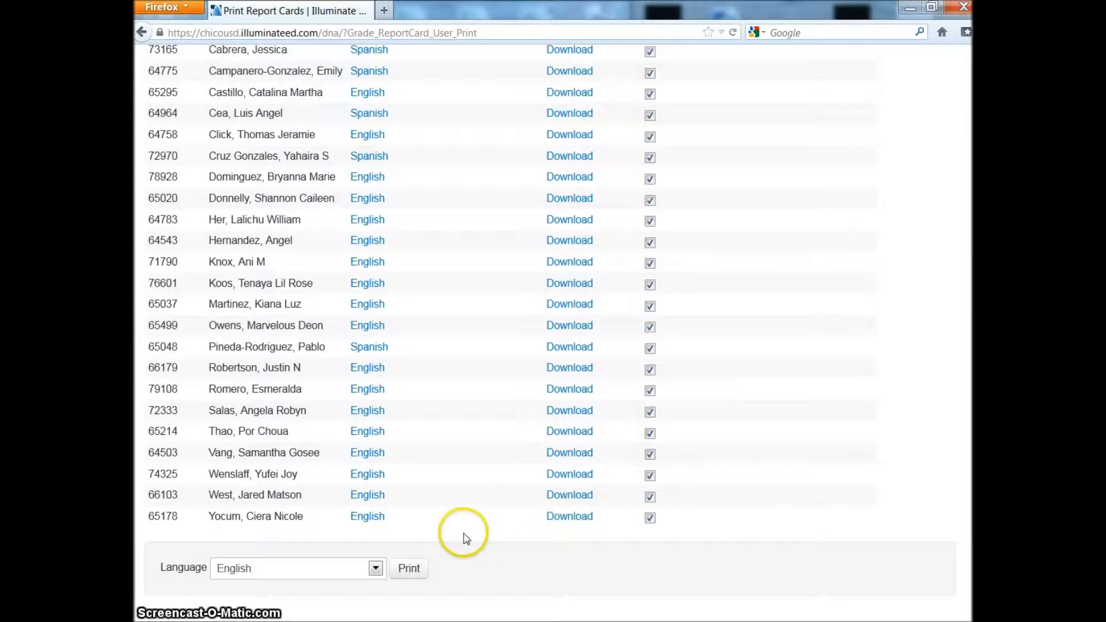
Examine the print language choices, including Correspondence Language, and leave English selected
{"action": "left_click", "coordinate": [376, 568]}
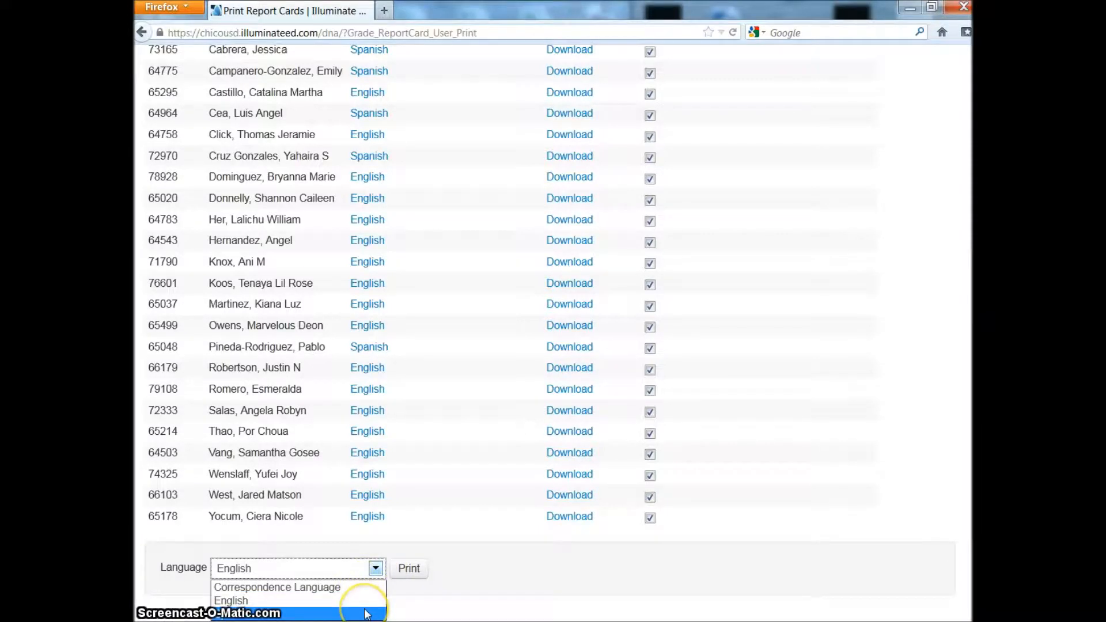
{"action": "left_click", "coordinate": [366, 594]}
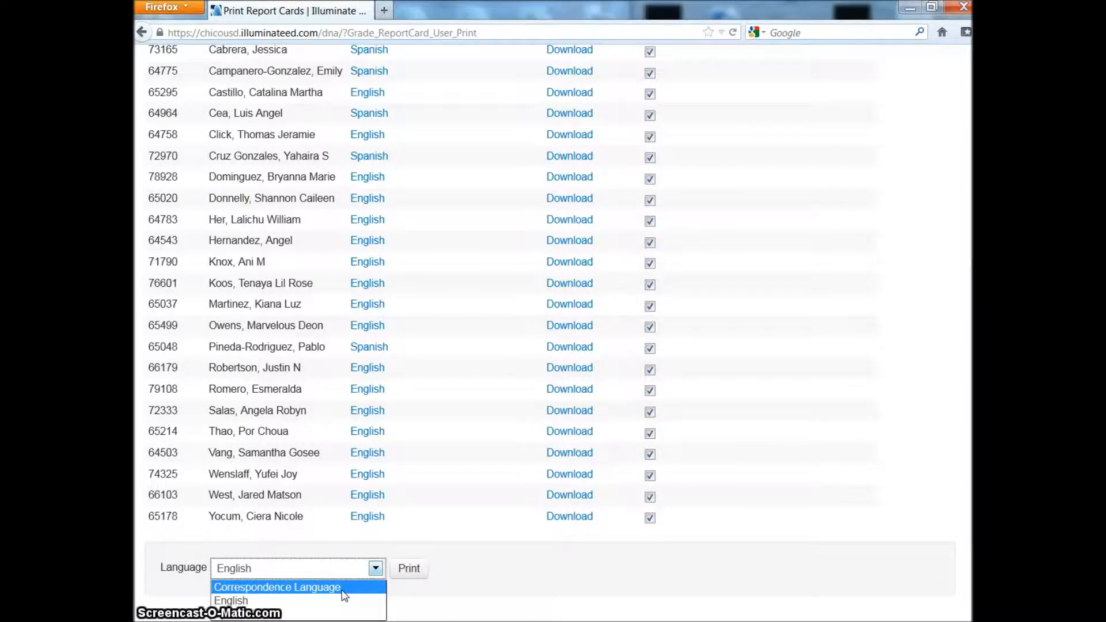
{"action": "left_click", "coordinate": [476, 592]}
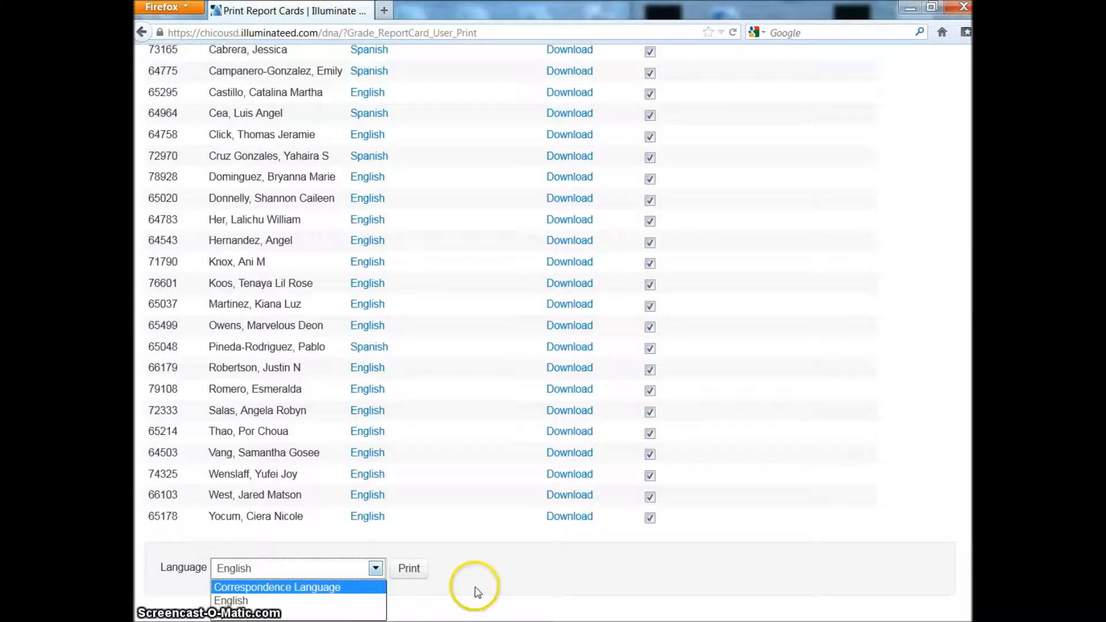
{"action": "left_click", "coordinate": [413, 571]}
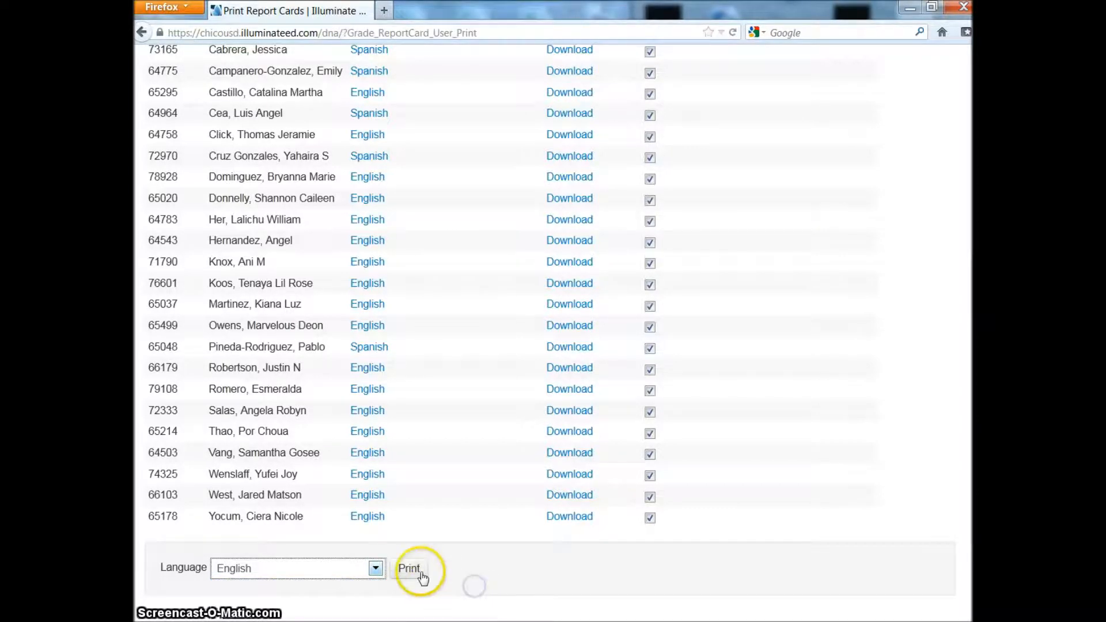
{"action": "left_click", "coordinate": [466, 570]}
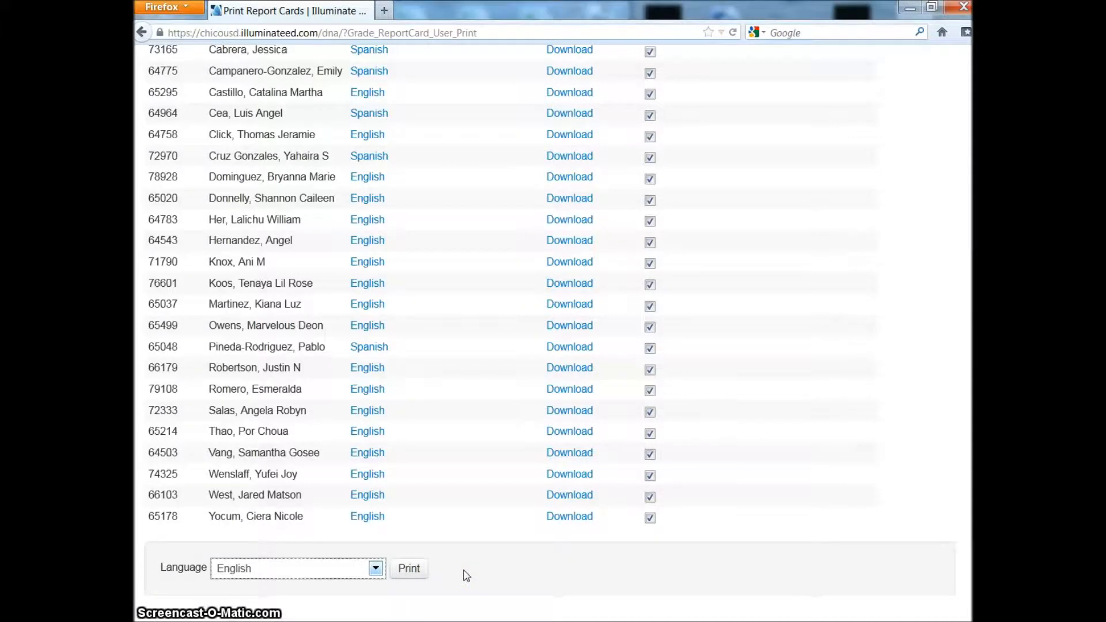
{"action": "left_click", "coordinate": [458, 571]}
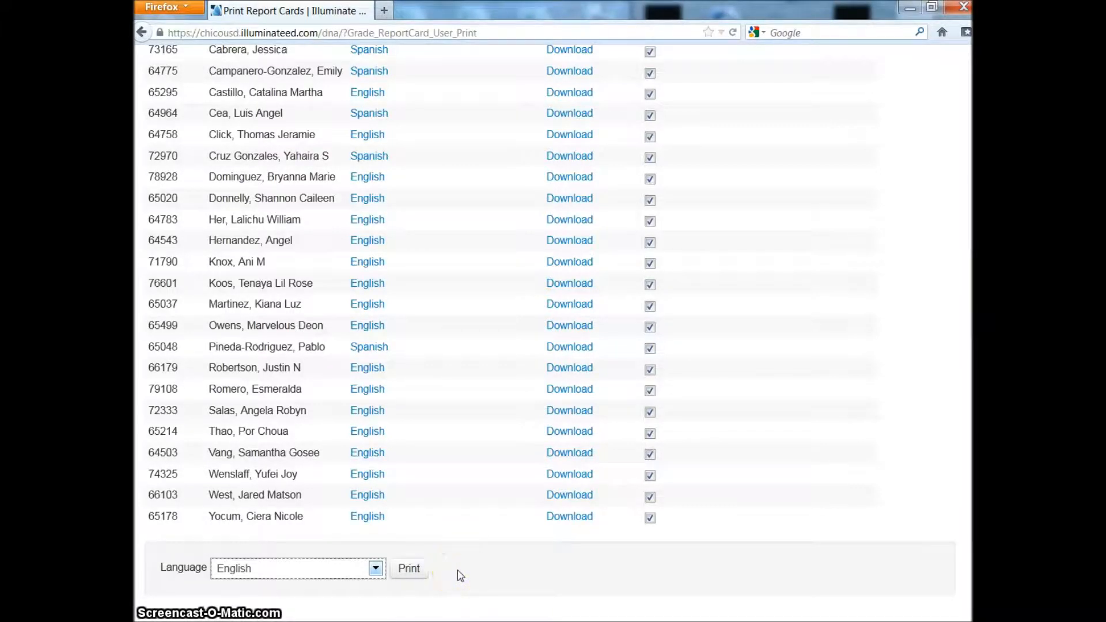
Print the report cards of all marked students in English and open the generated PDF in Adobe Acrobat
{"action": "scroll", "coordinate": [460, 575], "scroll_direction": "up", "scroll_amount": 6}
{"action": "scroll", "coordinate": [460, 575], "scroll_direction": "up", "scroll_amount": 3}
{"action": "left_click", "coordinate": [433, 602]}
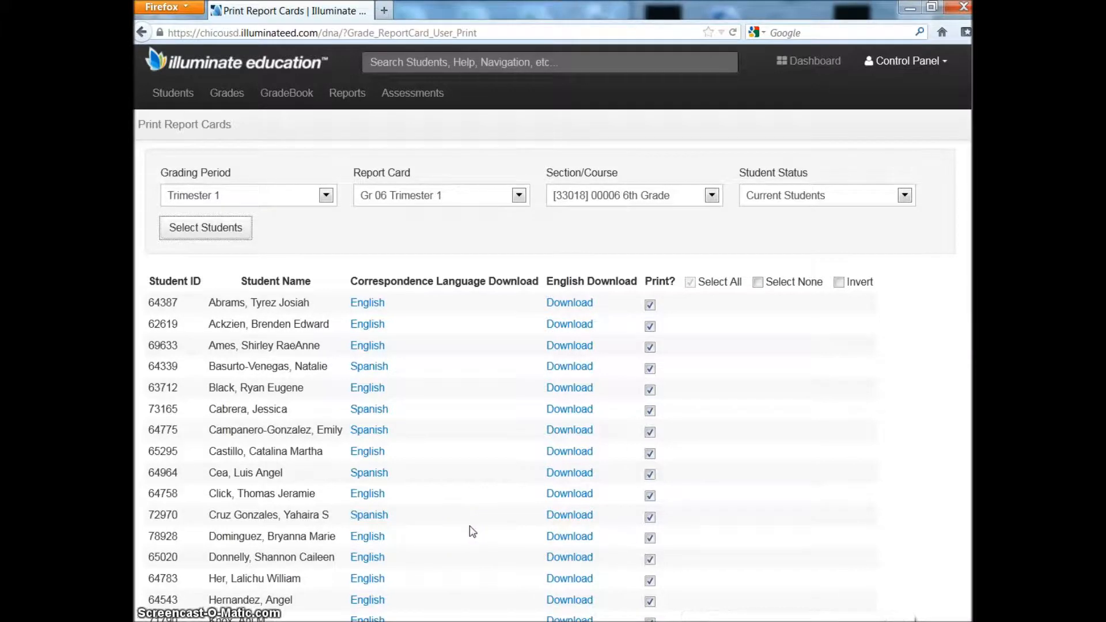
{"action": "scroll", "coordinate": [469, 527], "scroll_direction": "down", "scroll_amount": 8}
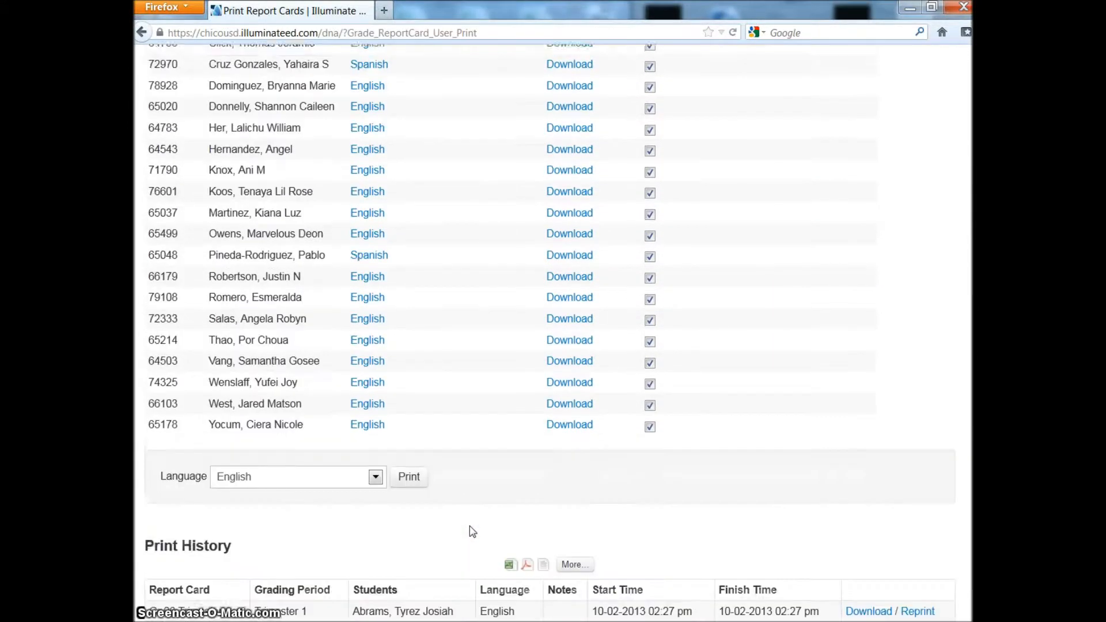
{"action": "left_click", "coordinate": [409, 467]}
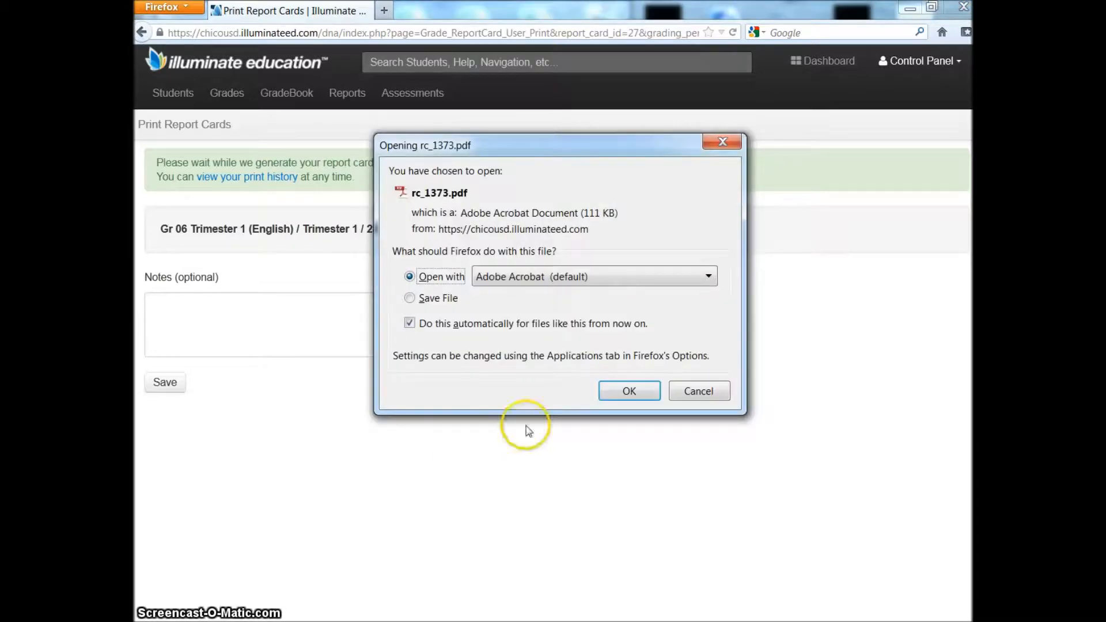
{"action": "left_click", "coordinate": [611, 396]}
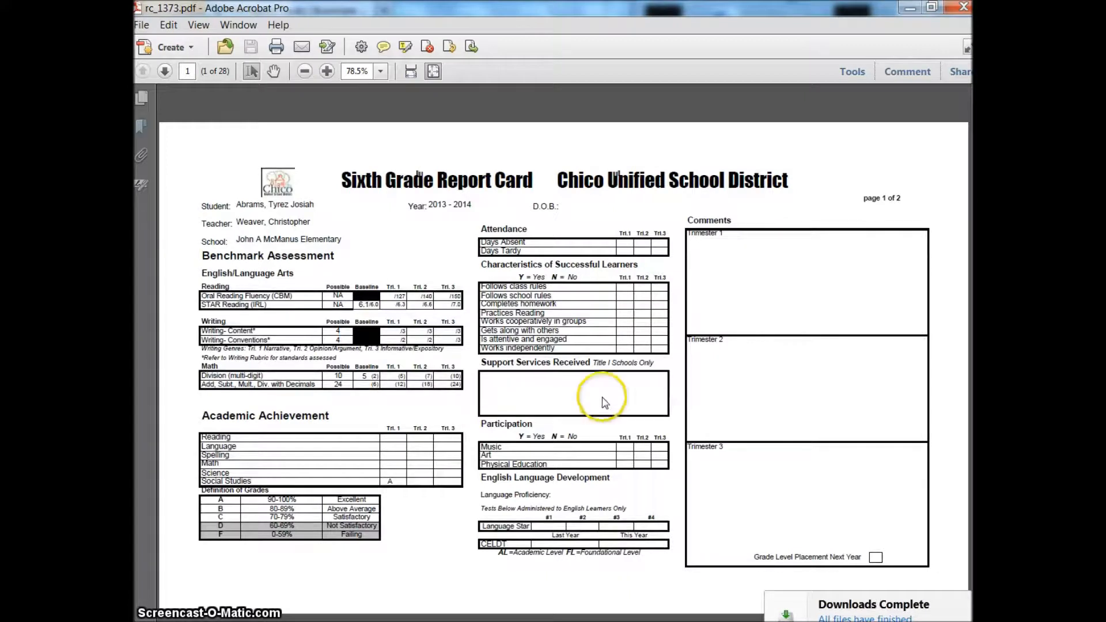
Page through the class's report cards in the PDF to check grades and baseline scores, and close the PDF and the Downloads window
{"action": "key", "text": "Right"}
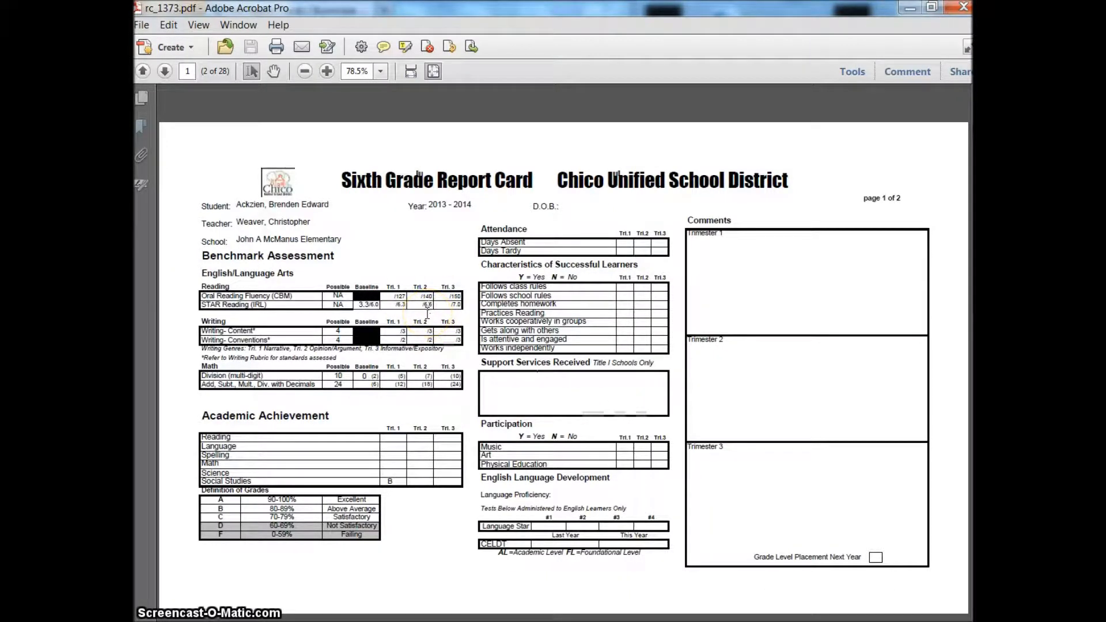
{"action": "key", "text": "Right"}
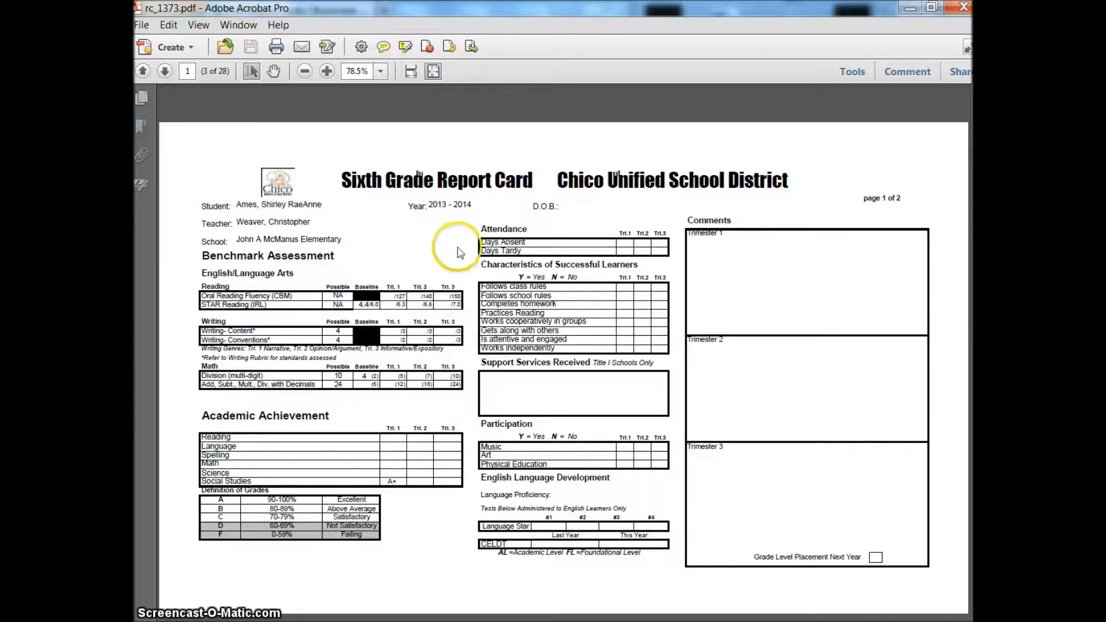
{"action": "key", "text": "Right"}
{"action": "key", "text": "Right"}
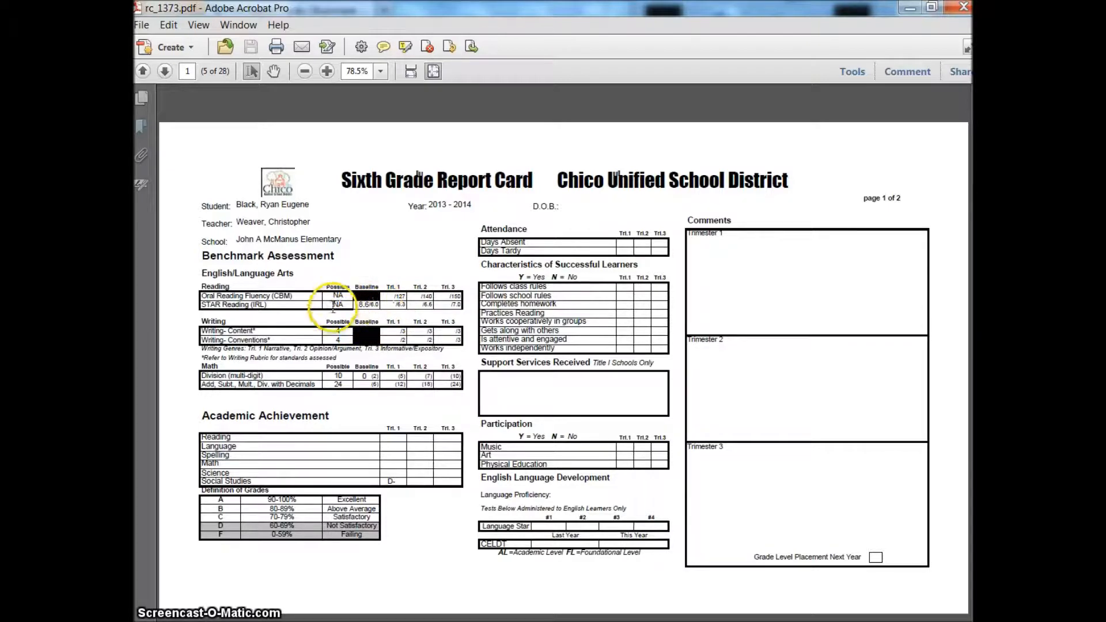
{"action": "key", "text": "Right"}
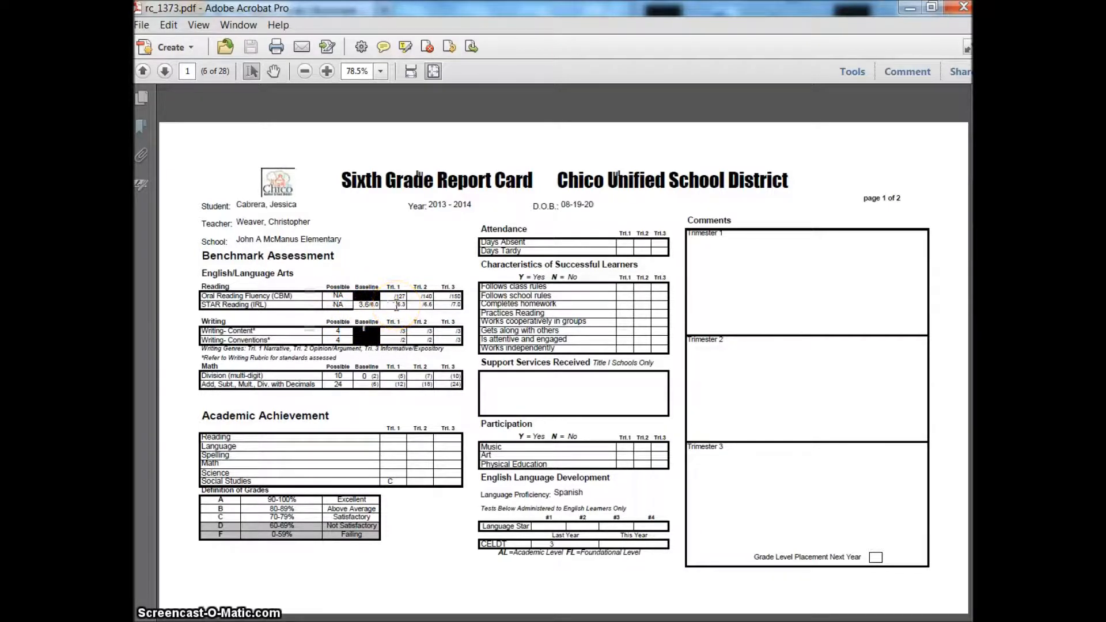
{"action": "key", "text": "Right"}
{"action": "key", "text": "Right"}
{"action": "key", "text": "Right"}
{"action": "key", "text": "Right"}
{"action": "key", "text": "Left"}
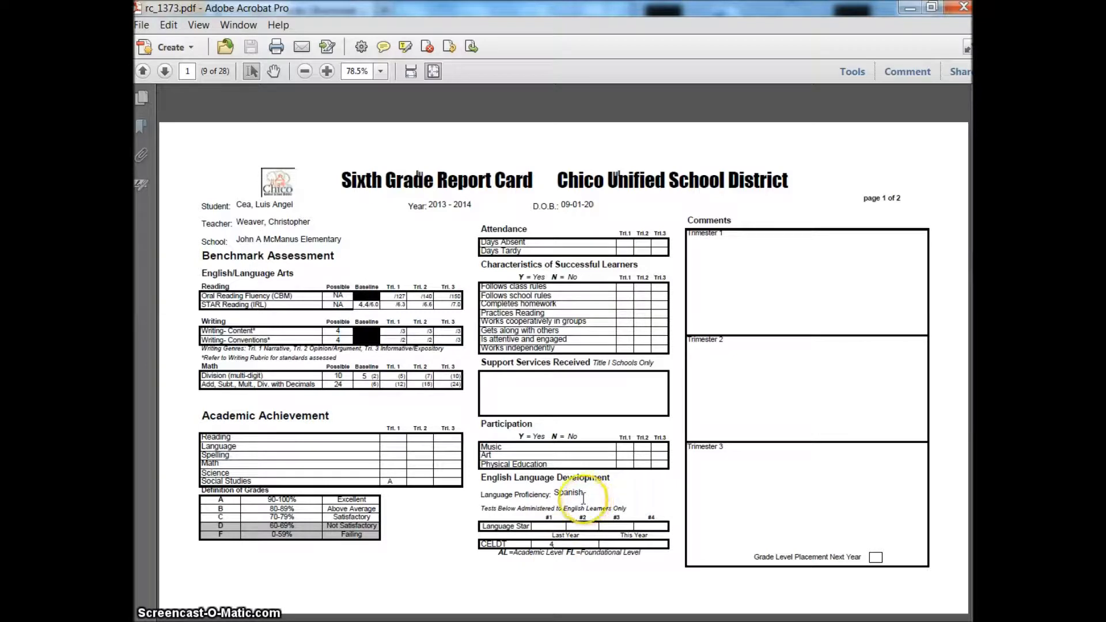
{"action": "key", "text": "Right"}
{"action": "key", "text": "Right"}
{"action": "key", "text": "Right"}
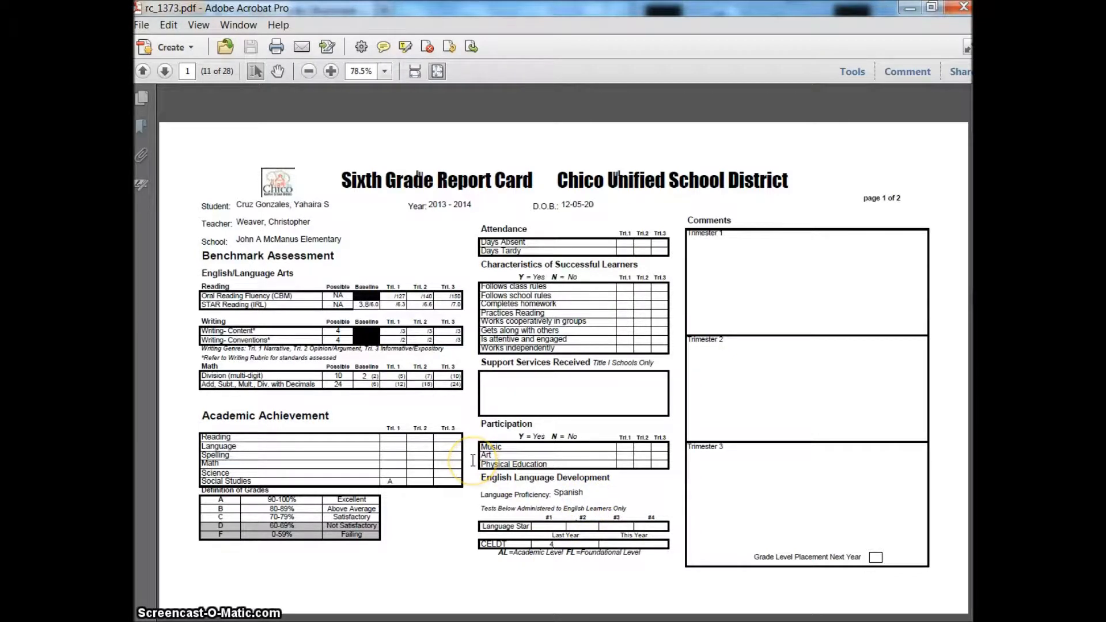
{"action": "key", "text": "Right"}
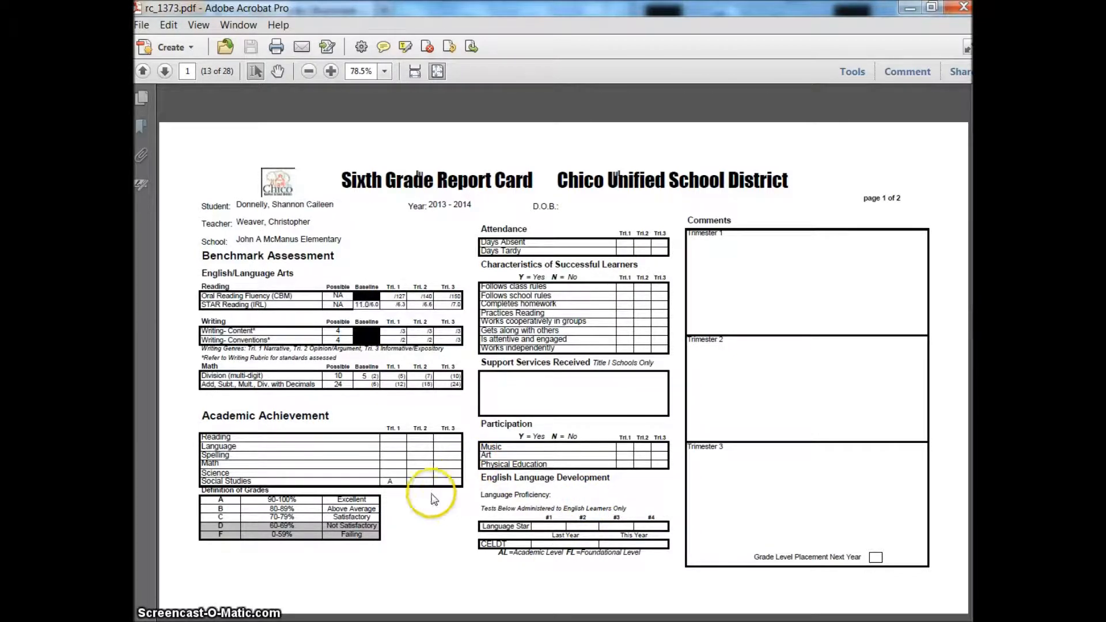
{"action": "left_click", "coordinate": [366, 396]}
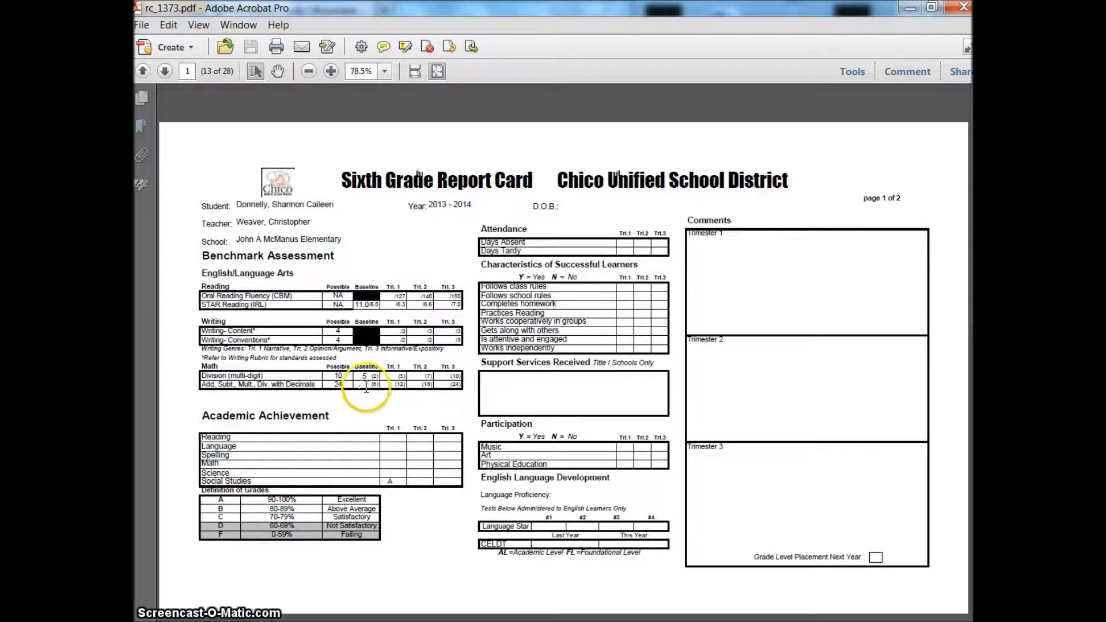
{"action": "left_click", "coordinate": [367, 389]}
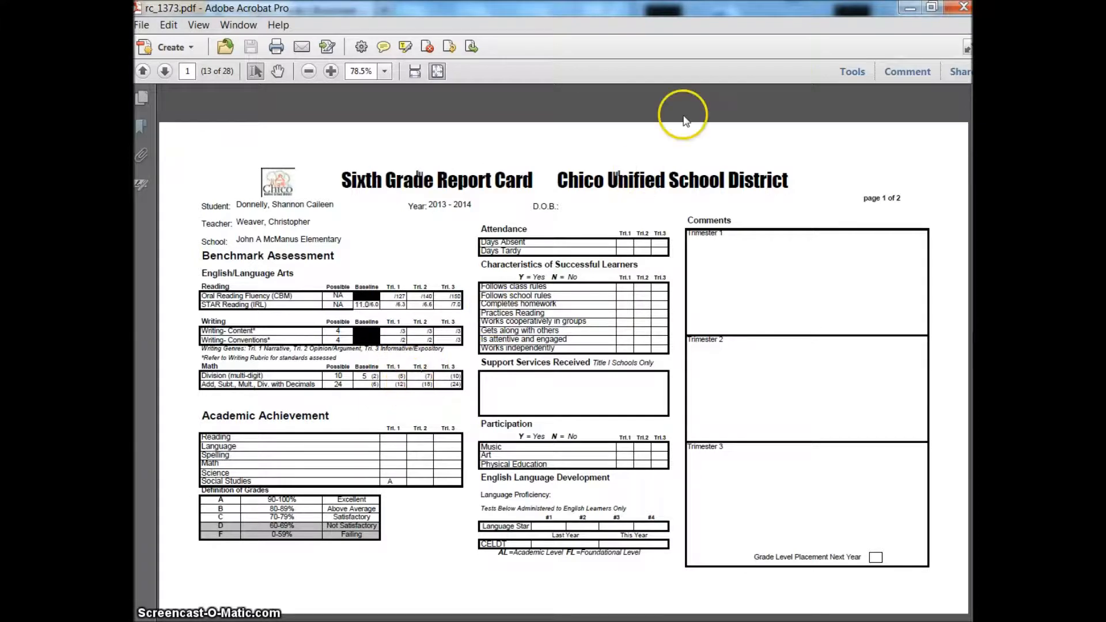
{"action": "left_click", "coordinate": [958, 8]}
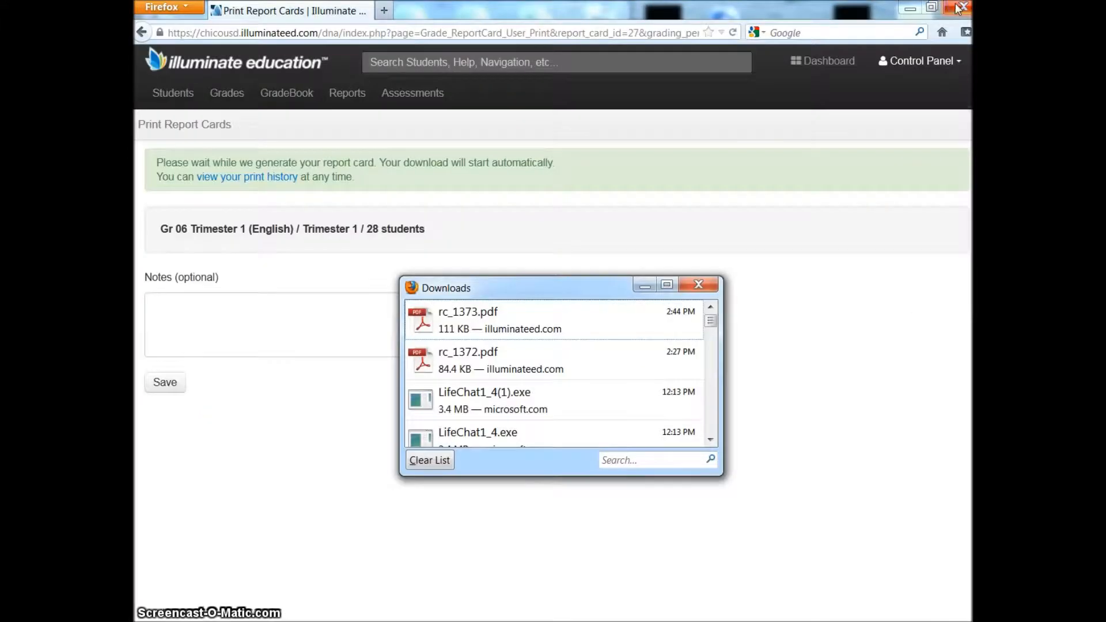
{"action": "left_click", "coordinate": [699, 285]}
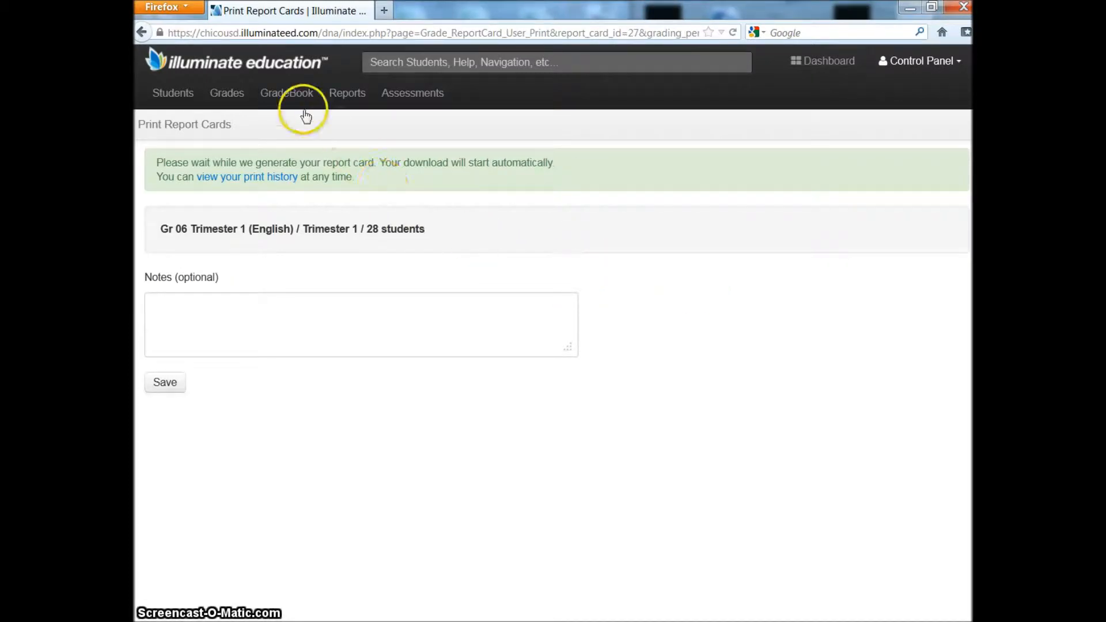
Open the report card Data Links and load the Gr 06 Trimester 1 report card
{"action": "left_click", "coordinate": [228, 95]}
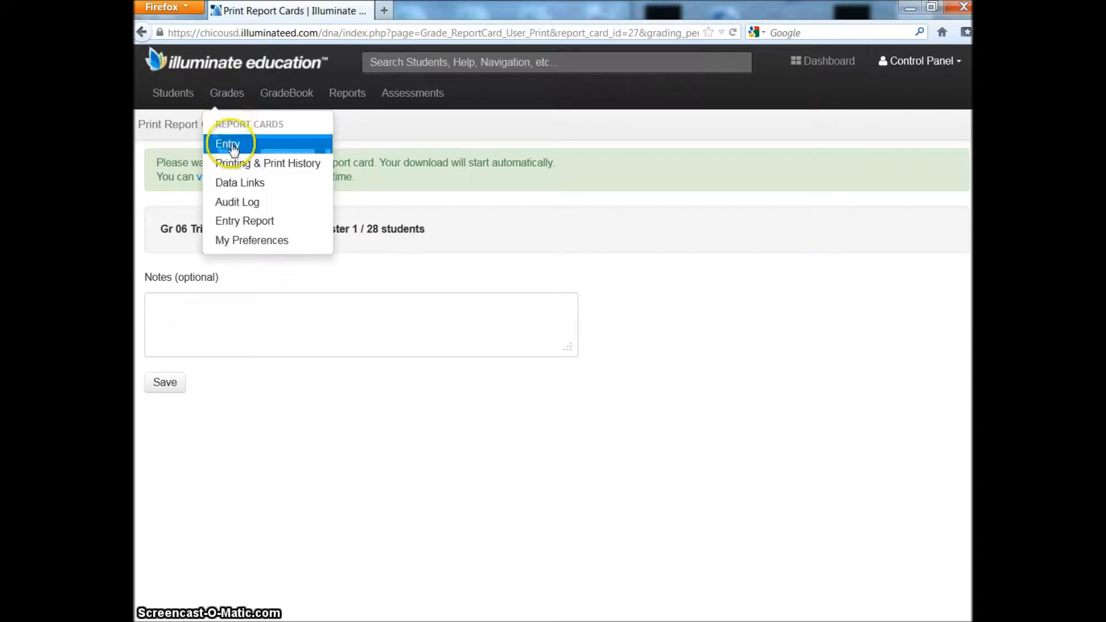
{"action": "left_click", "coordinate": [236, 184]}
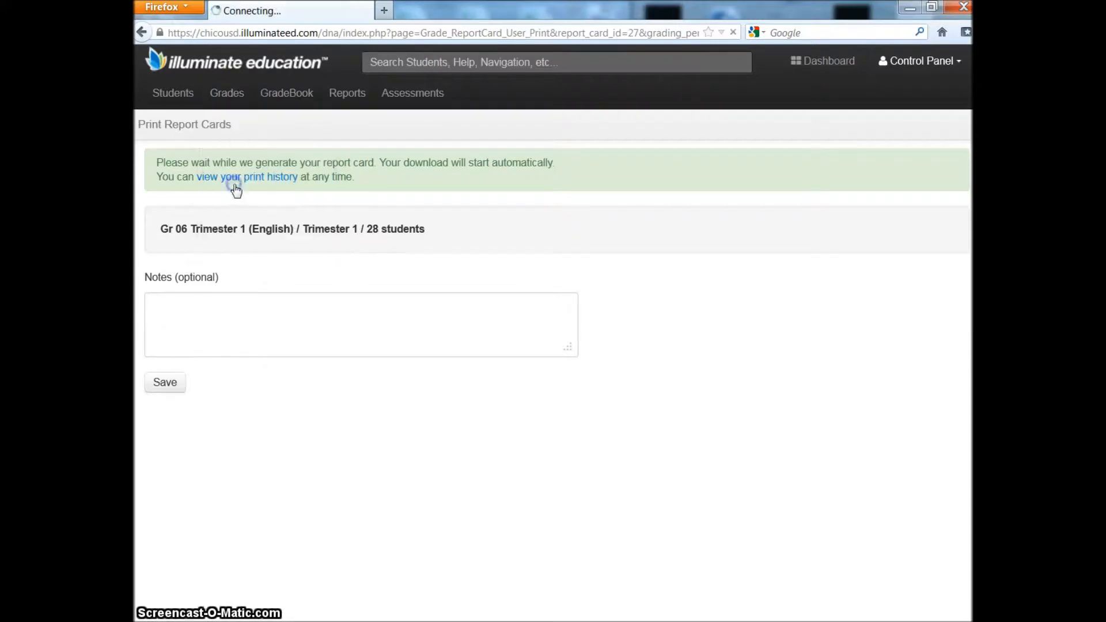
{"action": "left_click", "coordinate": [295, 274]}
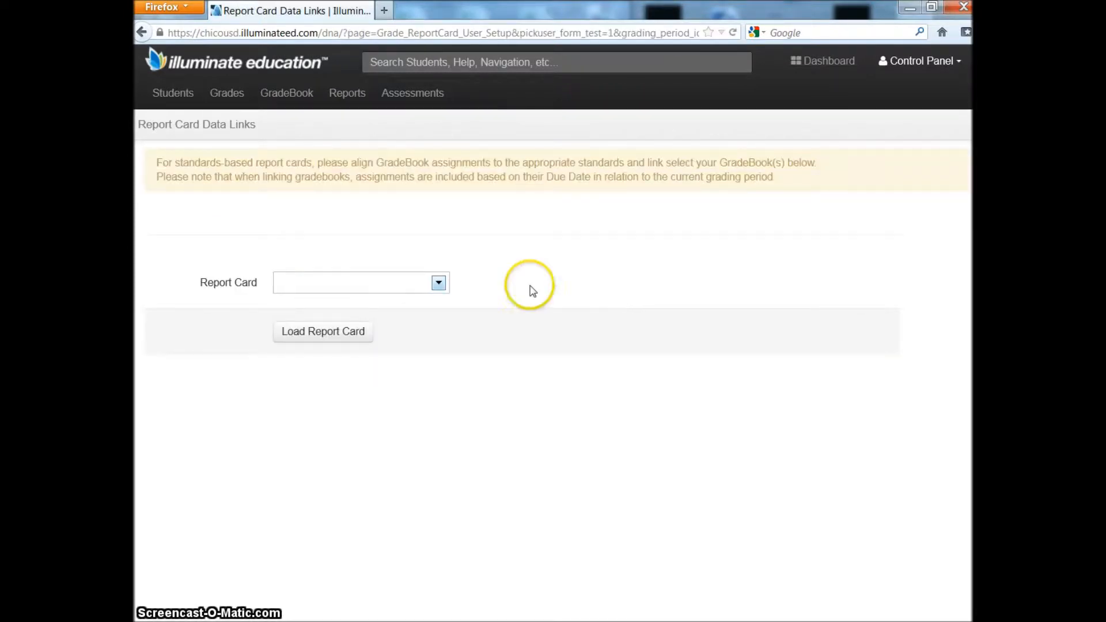
{"action": "left_click", "coordinate": [439, 283]}
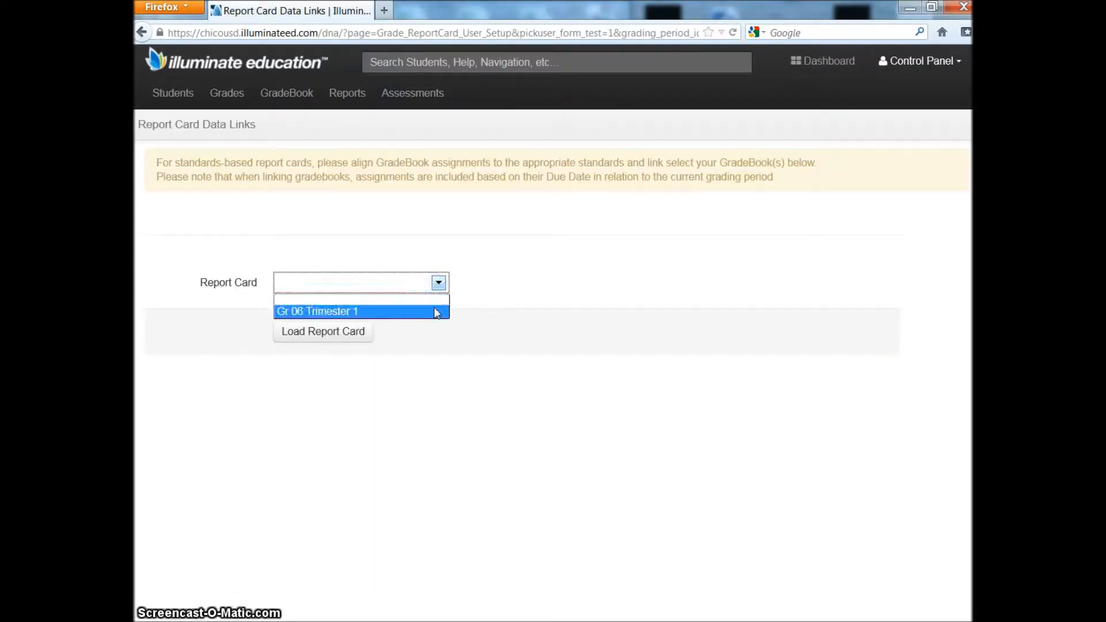
{"action": "left_click", "coordinate": [436, 311]}
{"action": "left_click", "coordinate": [350, 333]}
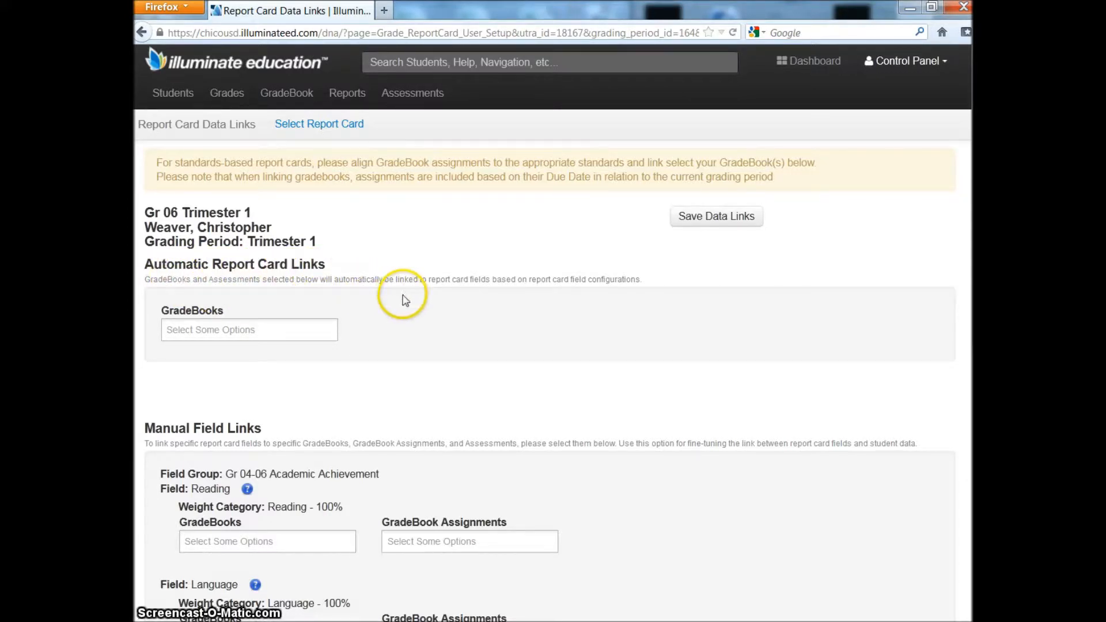
Review the manual field links and link the first Language Arts gradebook to the Reading field
{"action": "scroll", "coordinate": [405, 300], "scroll_direction": "down", "scroll_amount": 5}
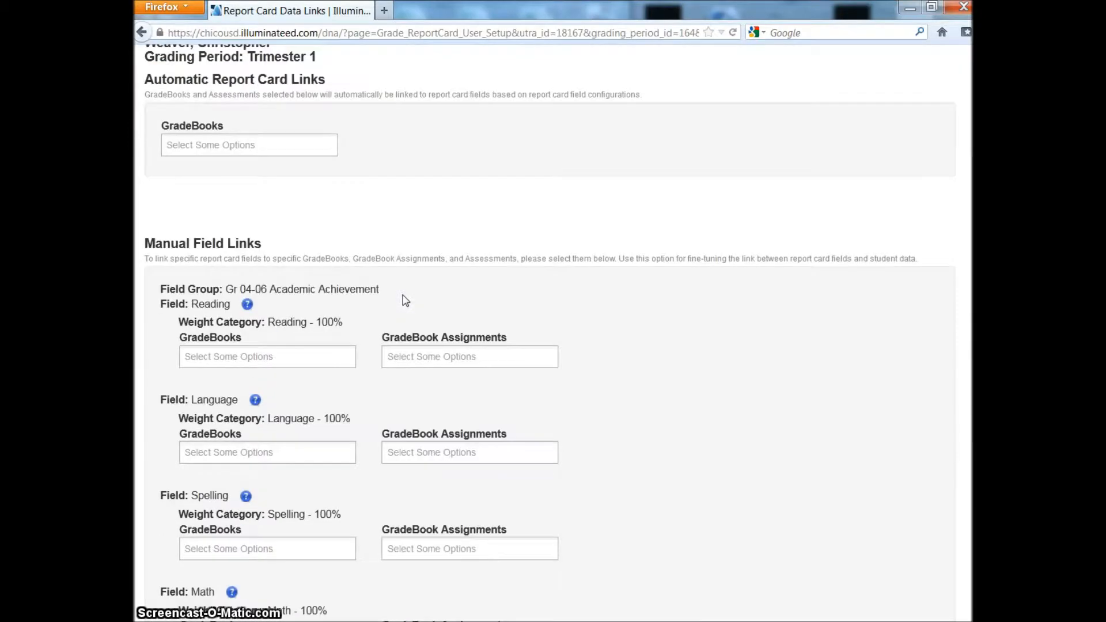
{"action": "scroll", "coordinate": [406, 299], "scroll_direction": "down", "scroll_amount": 2}
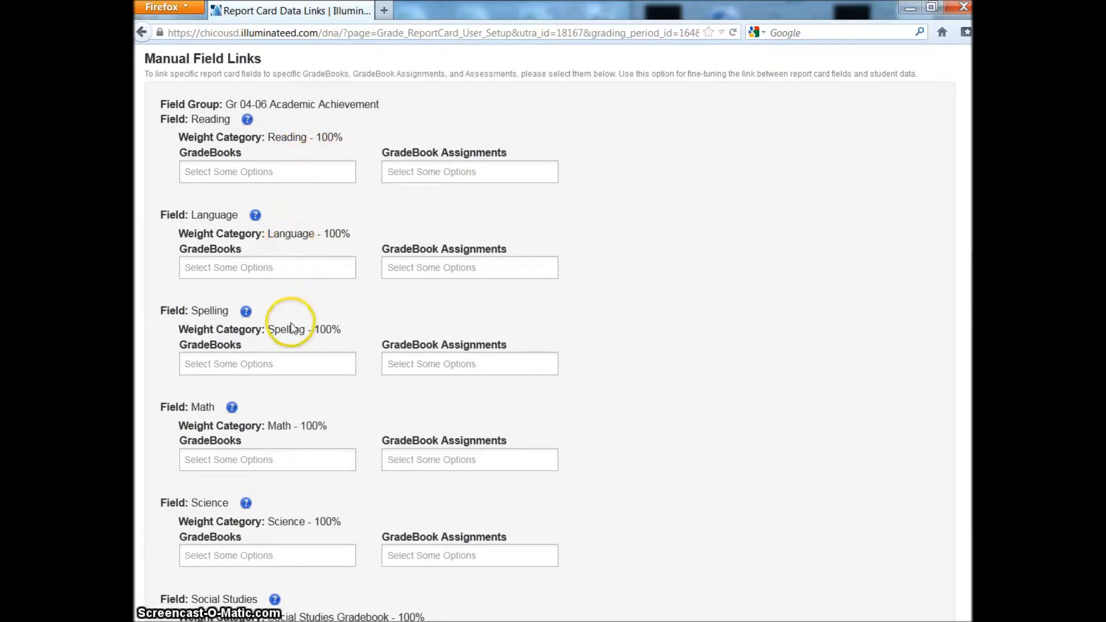
{"action": "scroll", "coordinate": [288, 403], "scroll_direction": "down", "scroll_amount": 3}
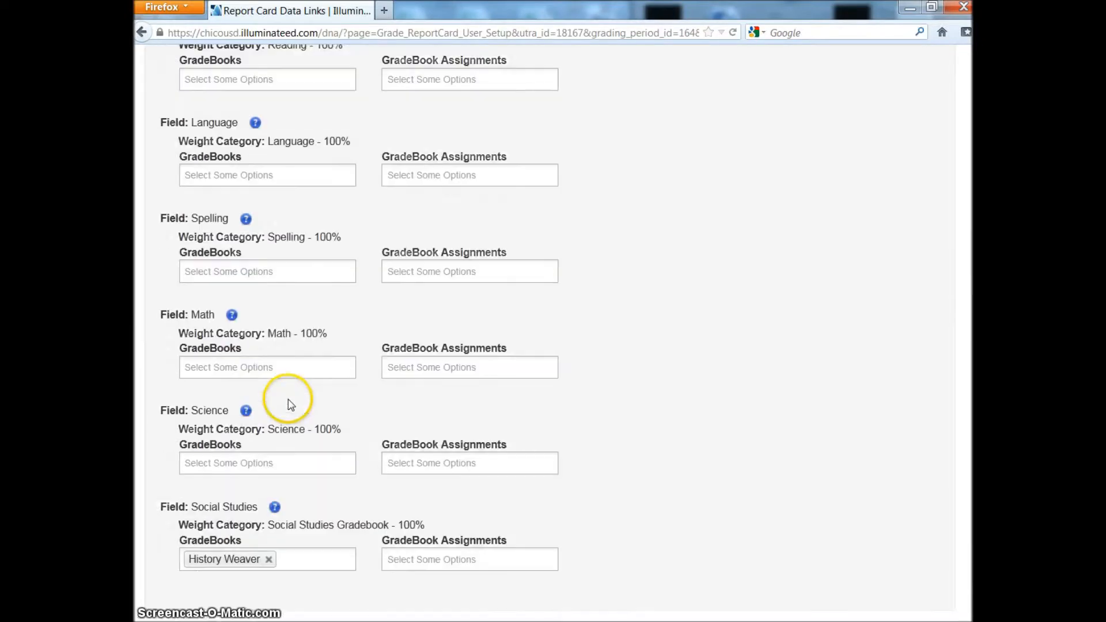
{"action": "scroll", "coordinate": [290, 399], "scroll_direction": "down", "scroll_amount": 1}
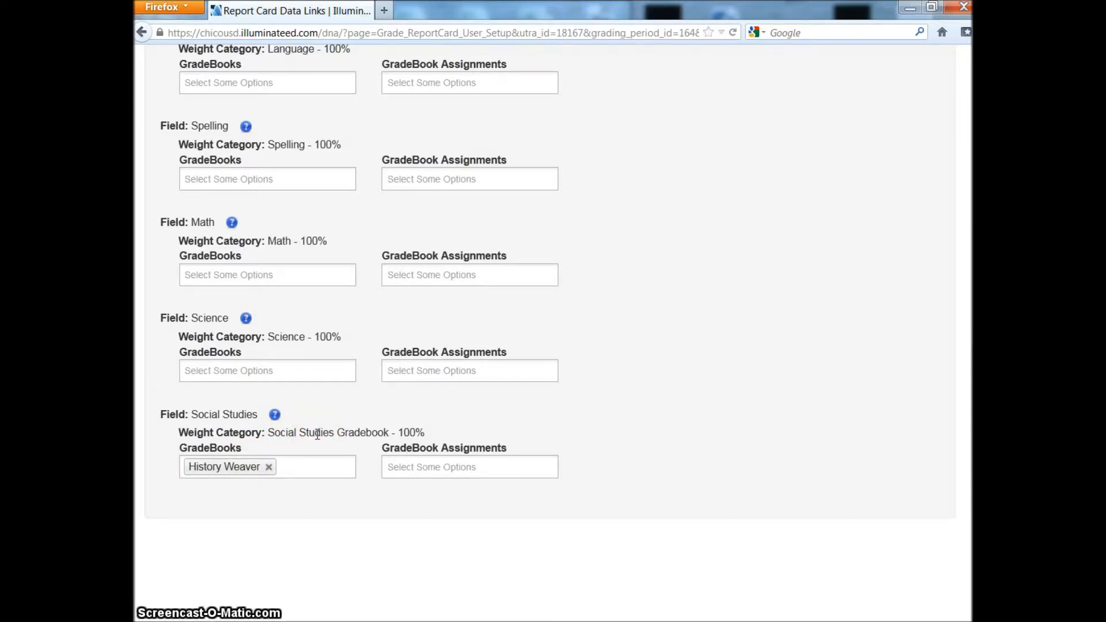
{"action": "scroll", "coordinate": [318, 435], "scroll_direction": "up", "scroll_amount": 6}
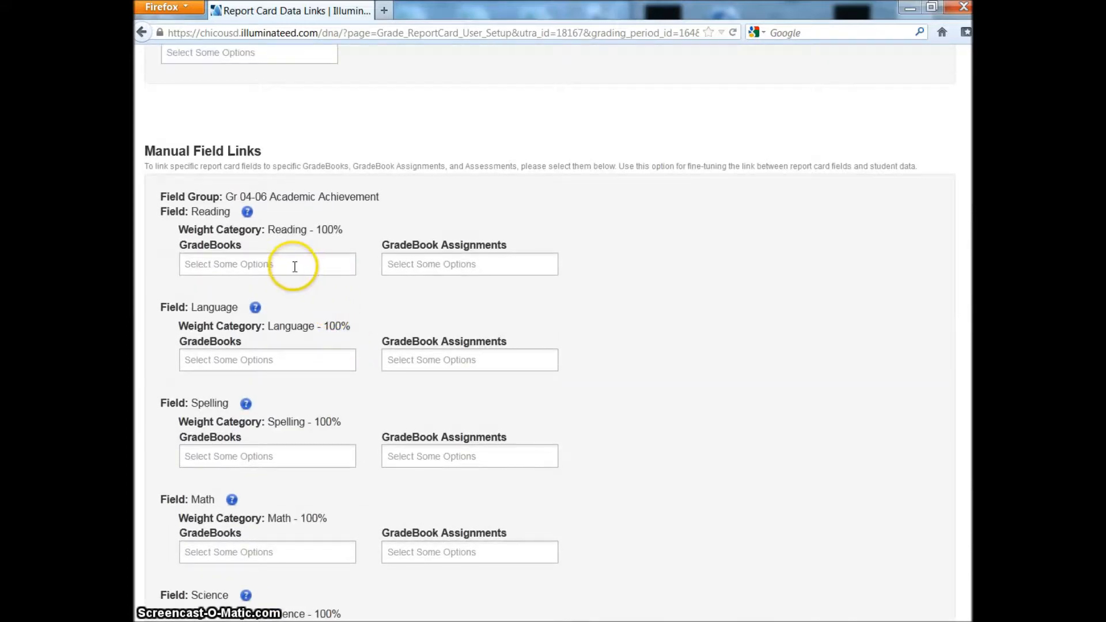
{"action": "left_click", "coordinate": [283, 266]}
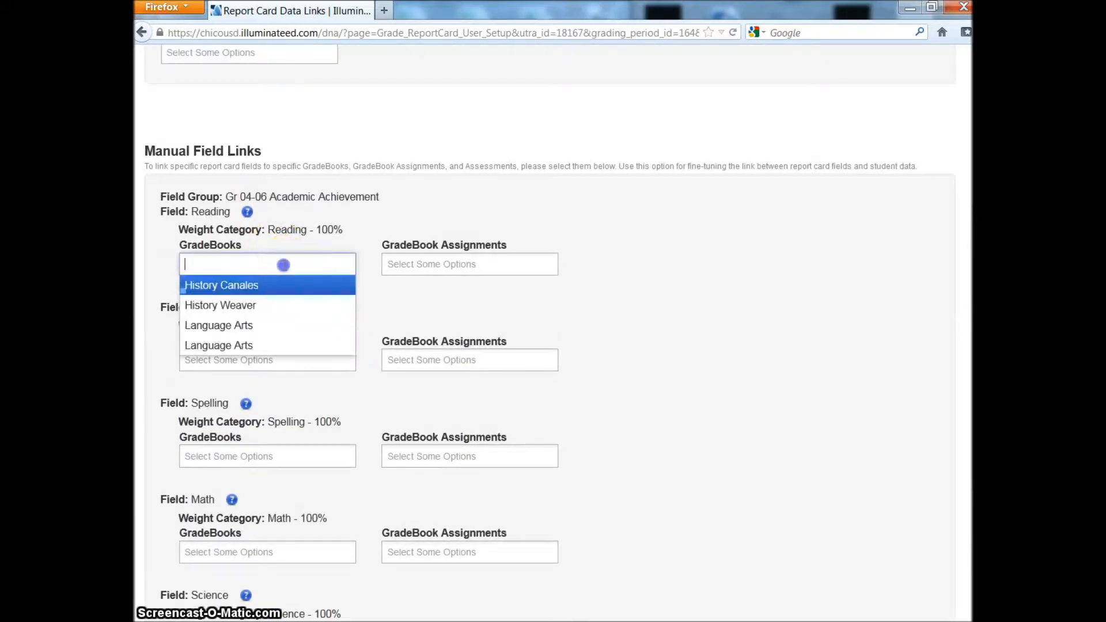
{"action": "left_click", "coordinate": [280, 327]}
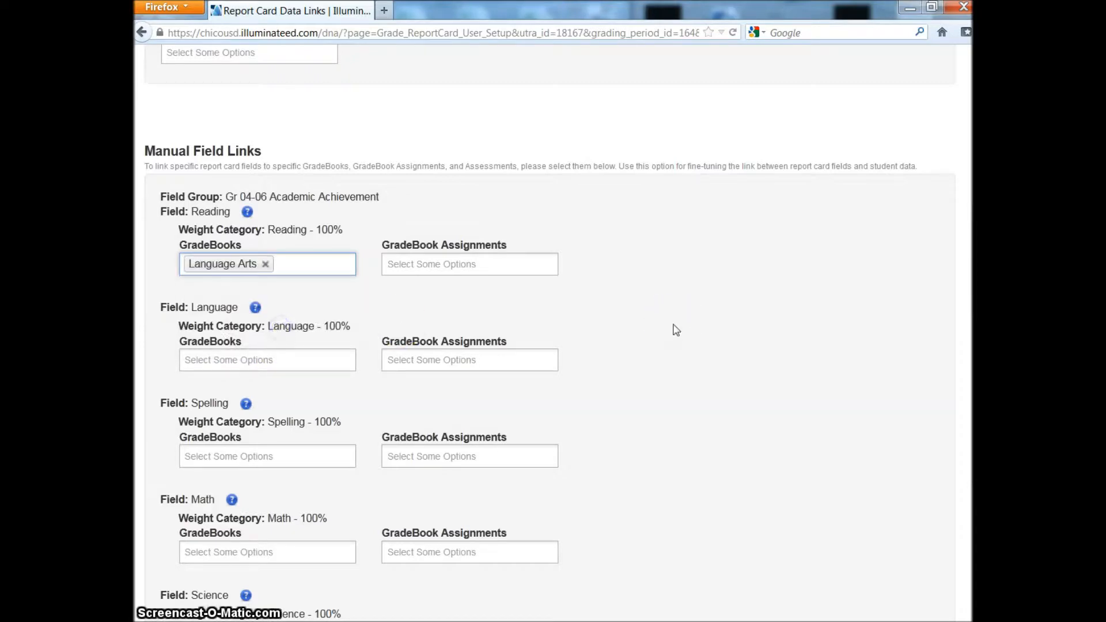
Remove the Language Arts gradebook link from the Reading field
{"action": "scroll", "coordinate": [677, 326], "scroll_direction": "up", "scroll_amount": 3}
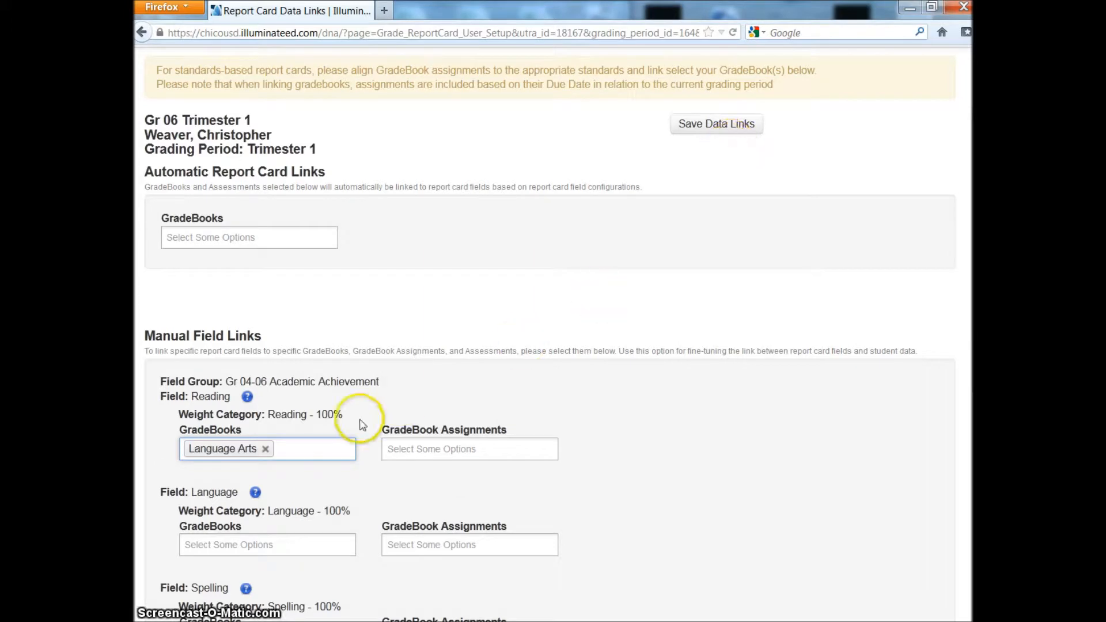
{"action": "left_click", "coordinate": [266, 450]}
{"action": "left_click", "coordinate": [680, 390]}
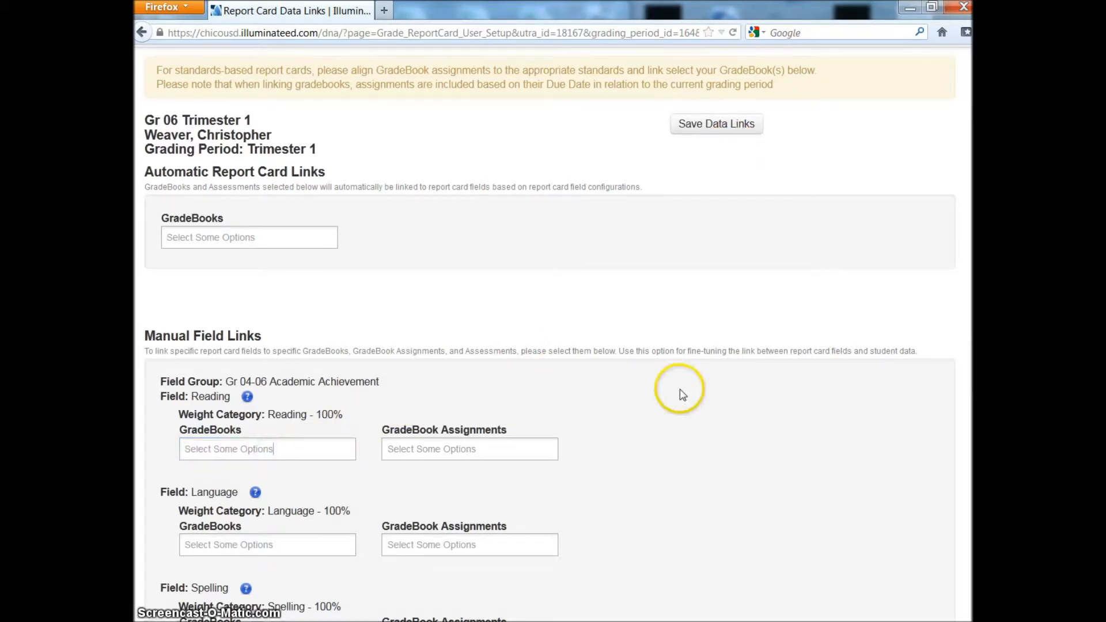
Open Report Card Entry, find all students and load the Gr 06 Trimester 1 report card for Trimester 1
{"action": "scroll", "coordinate": [674, 390], "scroll_direction": "up", "scroll_amount": 3}
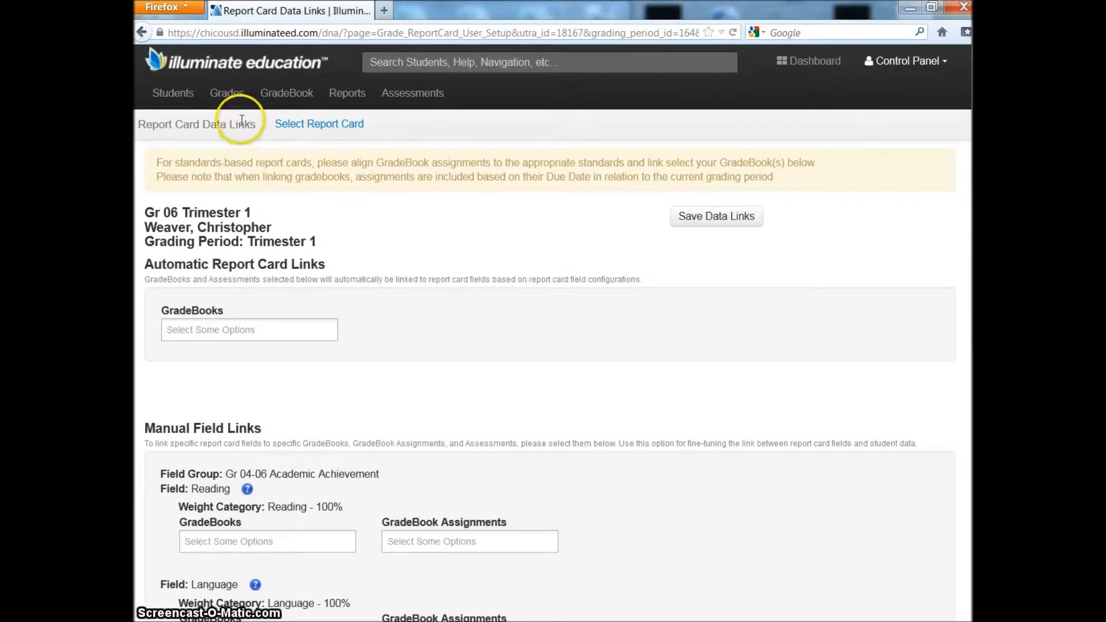
{"action": "left_click", "coordinate": [229, 97]}
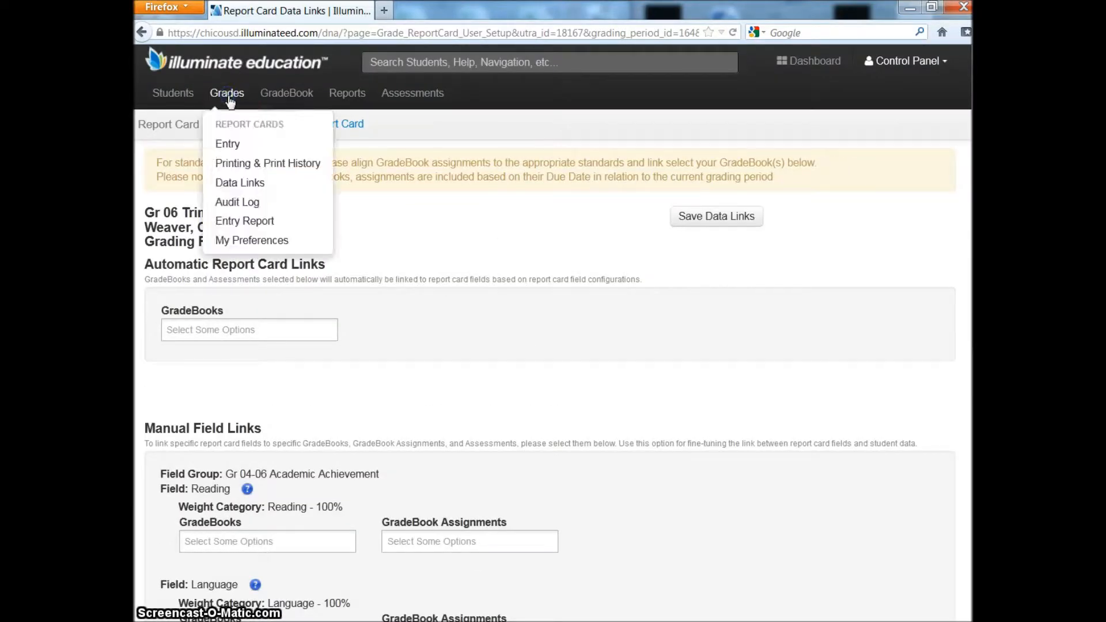
{"action": "left_click", "coordinate": [234, 144]}
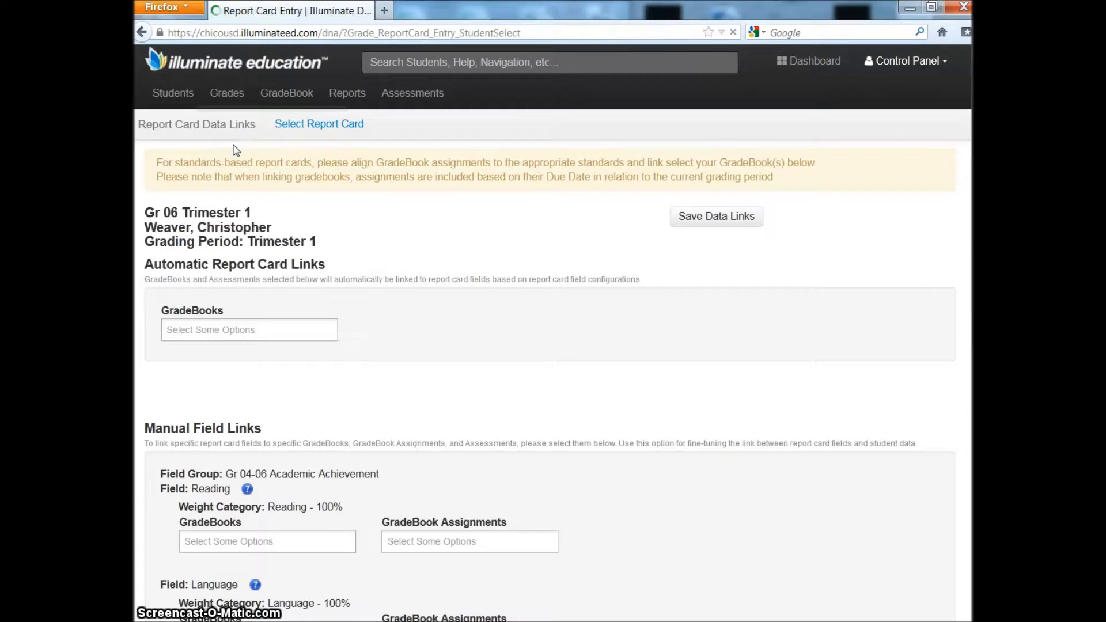
{"action": "left_click", "coordinate": [185, 270]}
{"action": "left_click", "coordinate": [194, 357]}
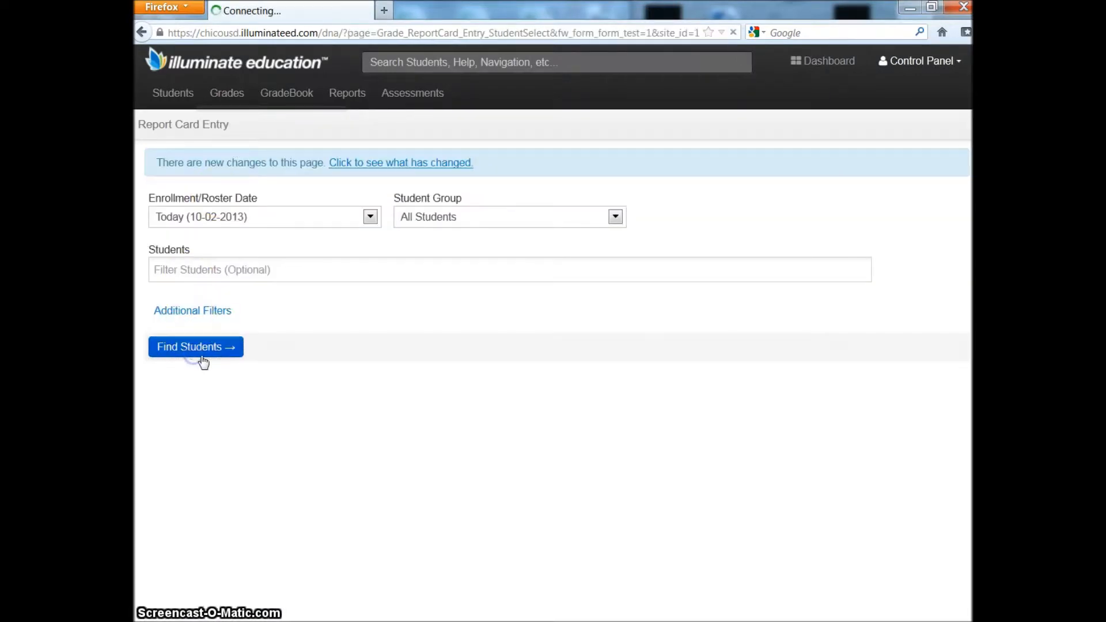
{"action": "left_click", "coordinate": [678, 266]}
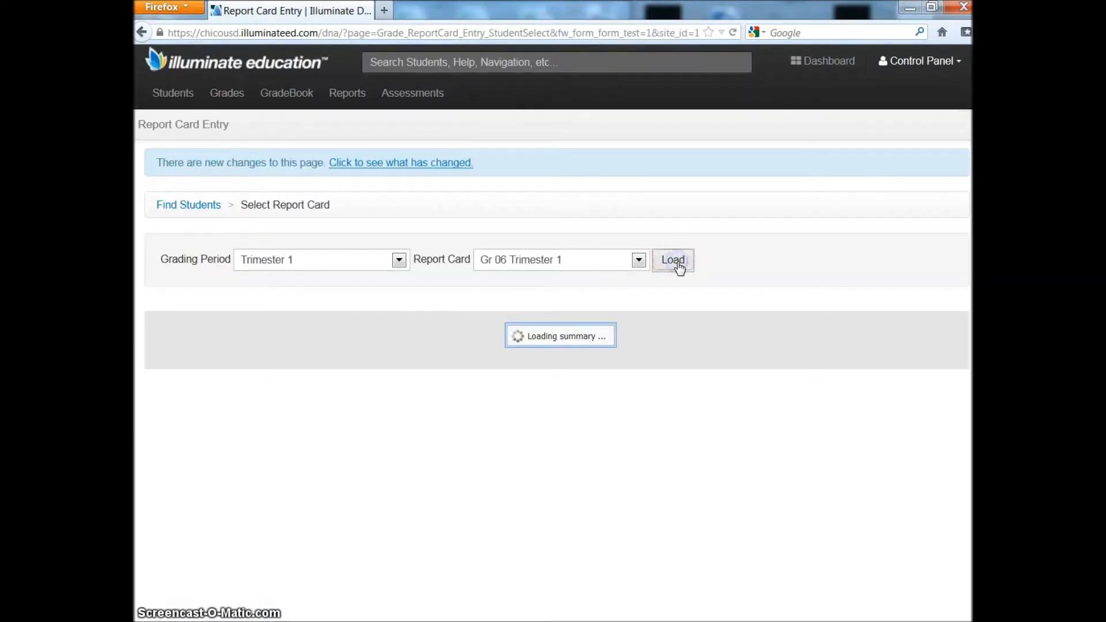
Open entry by field group for Gr 04-06 Academic Achievement
{"action": "scroll", "coordinate": [513, 323], "scroll_direction": "down", "scroll_amount": 3}
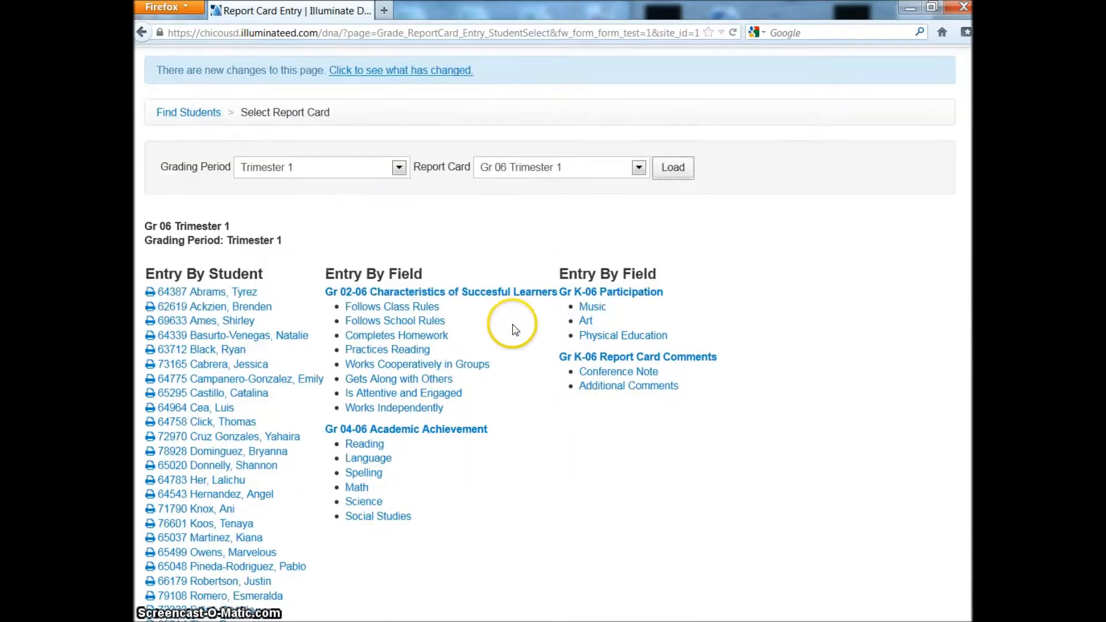
{"action": "left_click", "coordinate": [431, 434]}
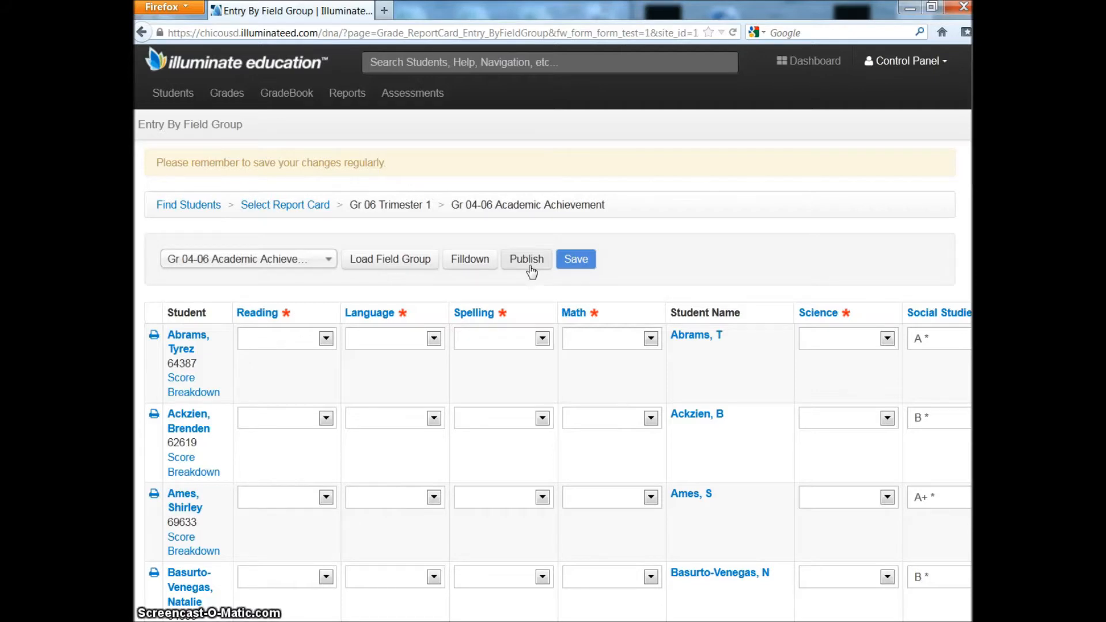
{"action": "left_click", "coordinate": [552, 269]}
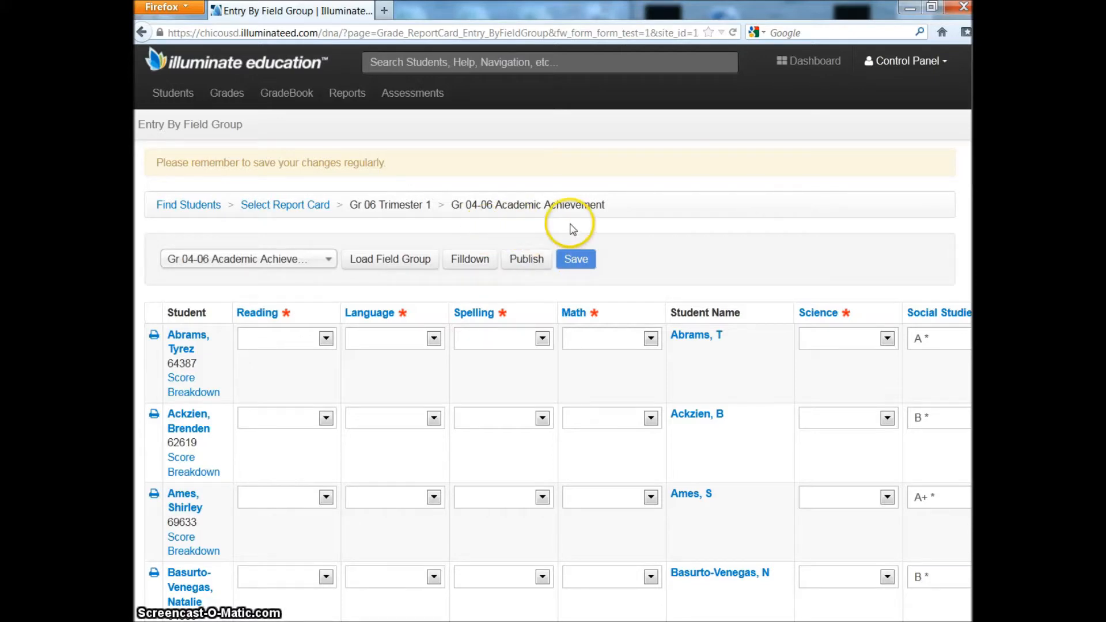
{"action": "left_click", "coordinate": [628, 232]}
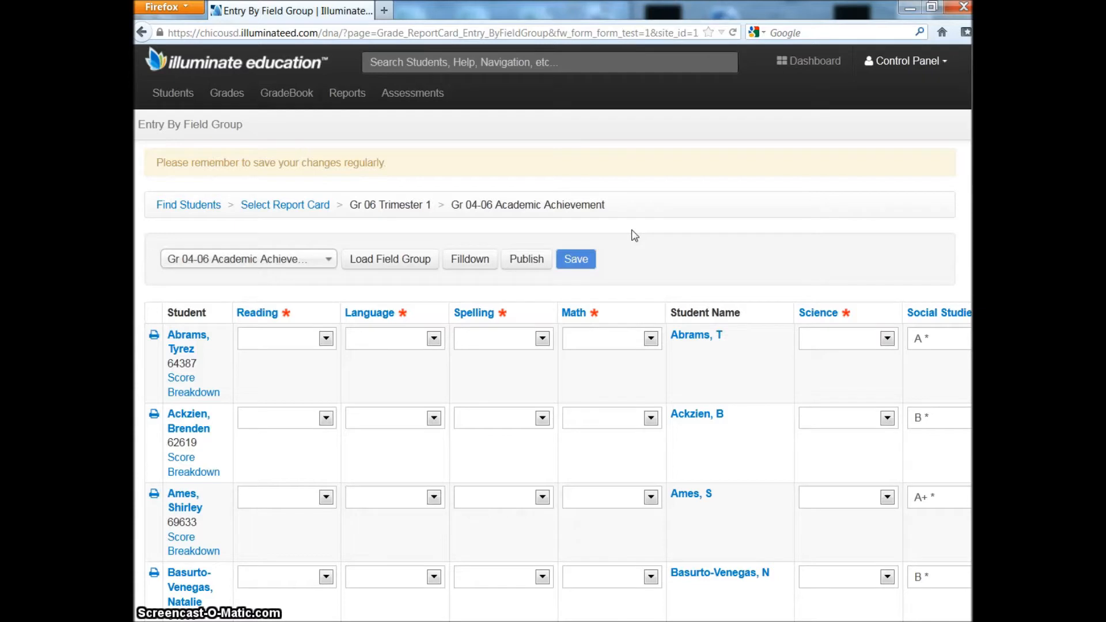
Open the Chico Unified School District website in a new tab and go to its Staff Room site
{"action": "left_click", "coordinate": [389, 17]}
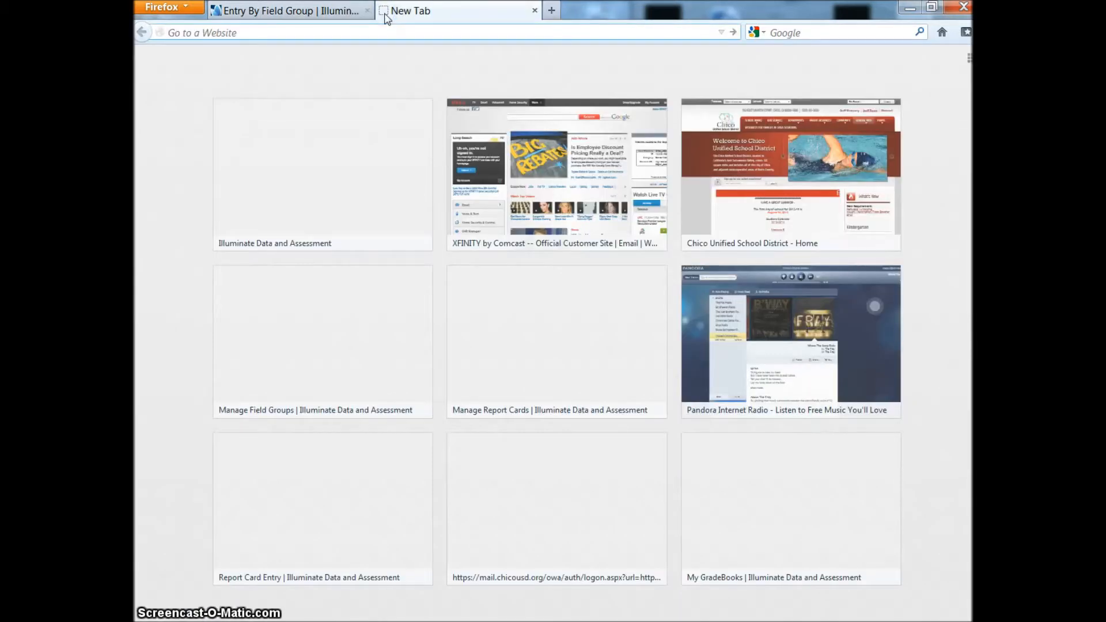
{"action": "left_click", "coordinate": [719, 186]}
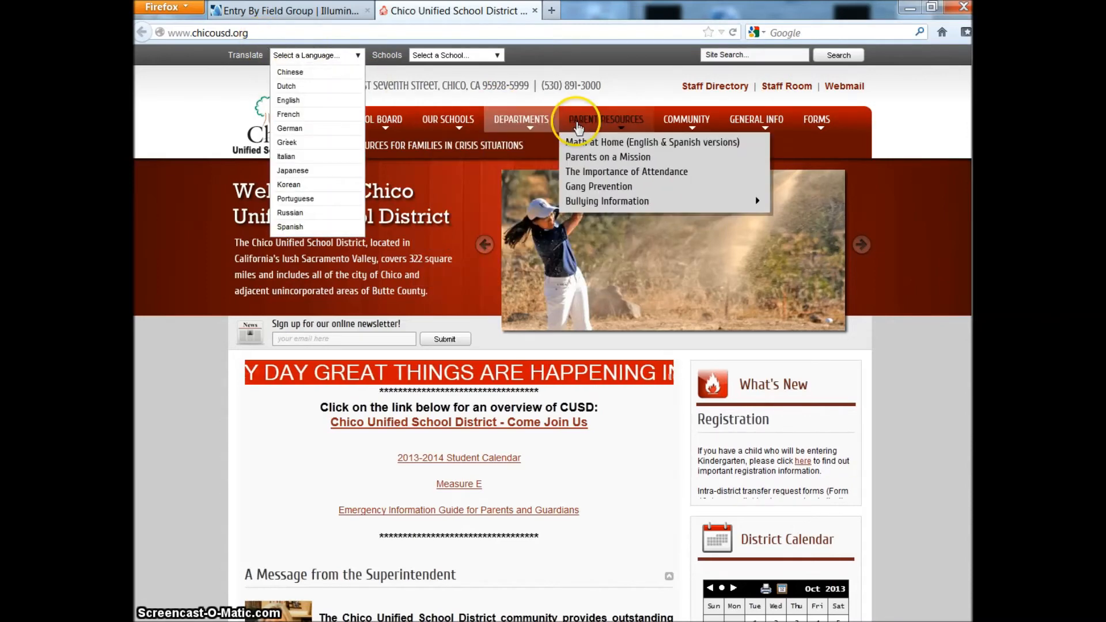
{"action": "left_click", "coordinate": [774, 88]}
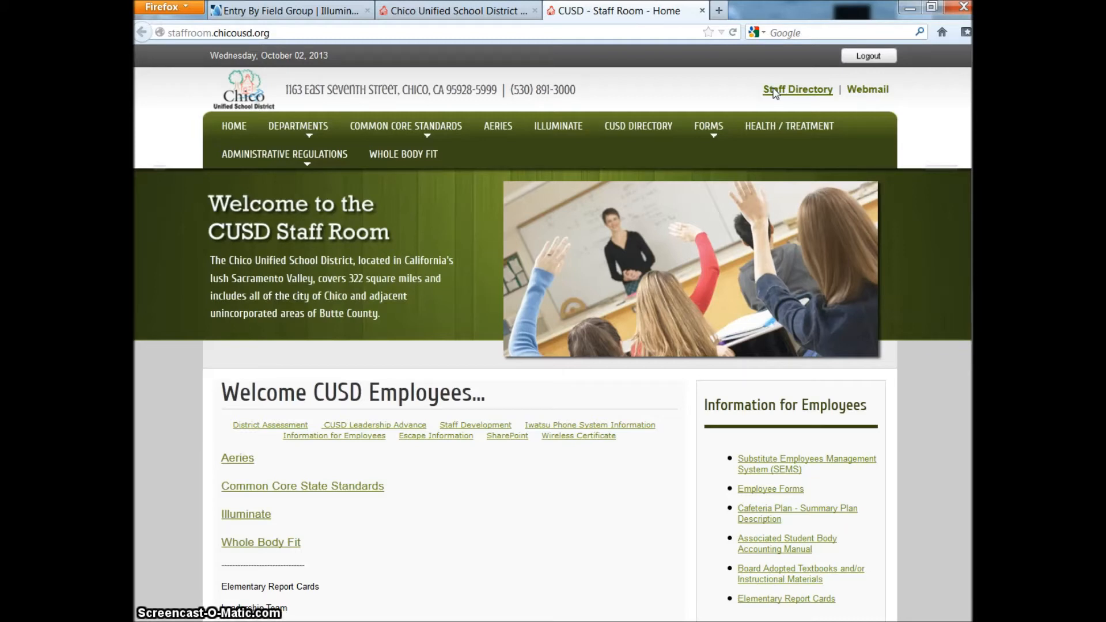
Locate the Elementary Report Cards page among the Educational Services department resources
{"action": "mouse_move", "coordinate": [319, 126]}
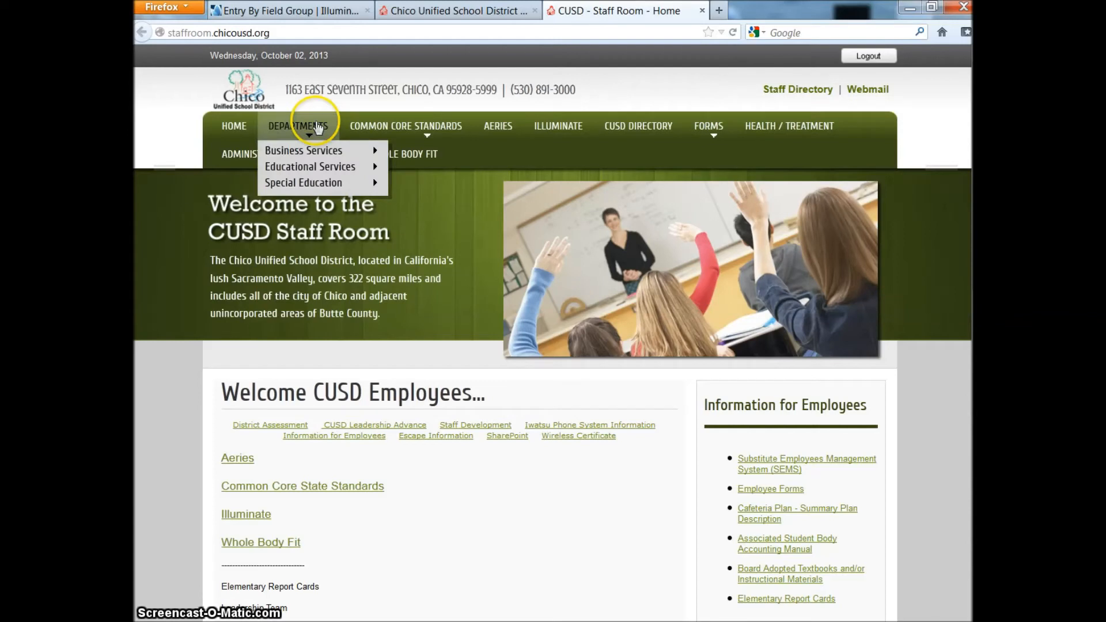
{"action": "mouse_move", "coordinate": [319, 172]}
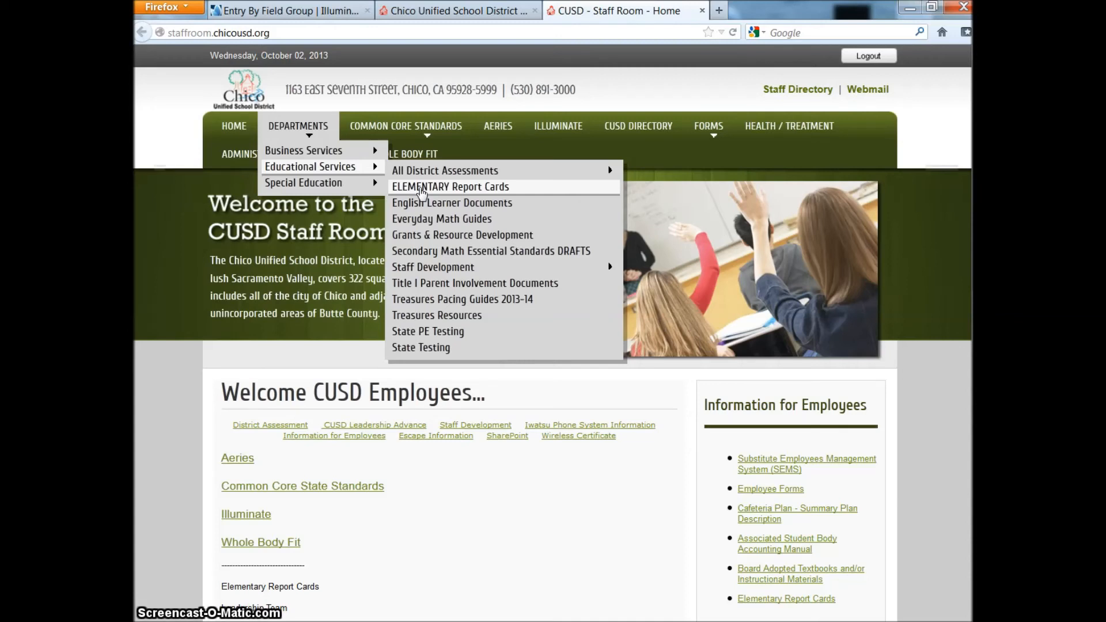
{"action": "left_click", "coordinate": [405, 210]}
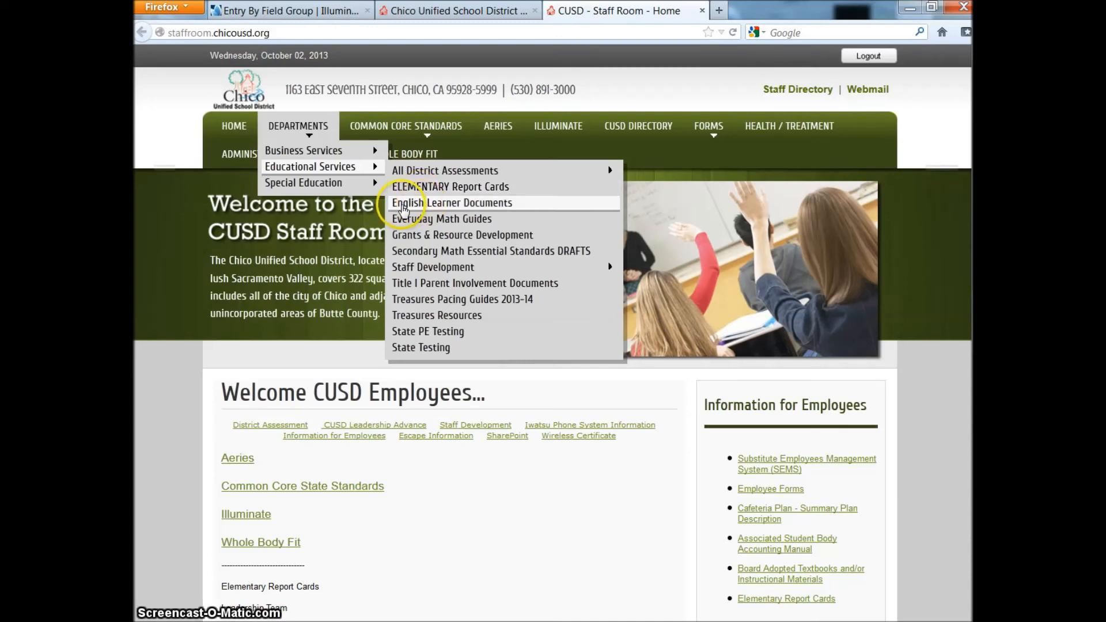